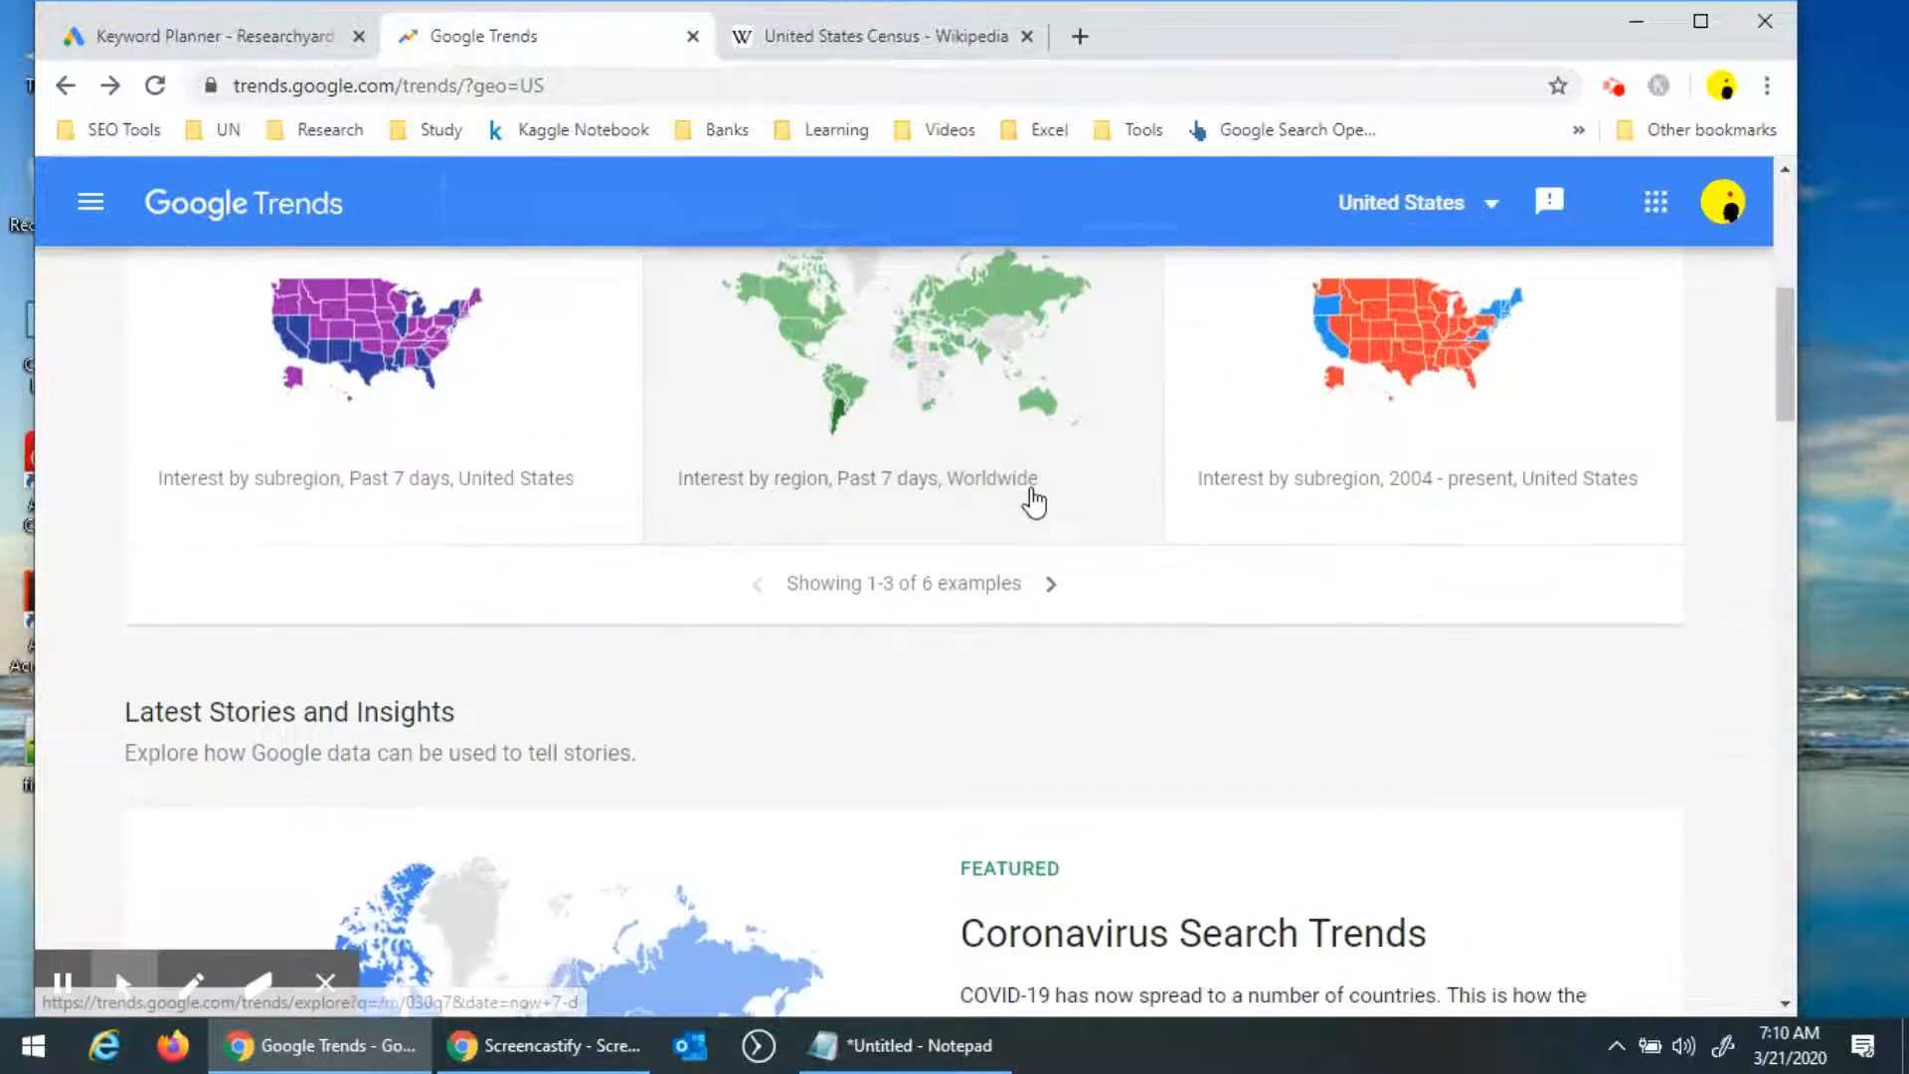
pyautogui.scroll(-2, 1029, 497)
pyautogui.scroll(-5, 1029, 482)
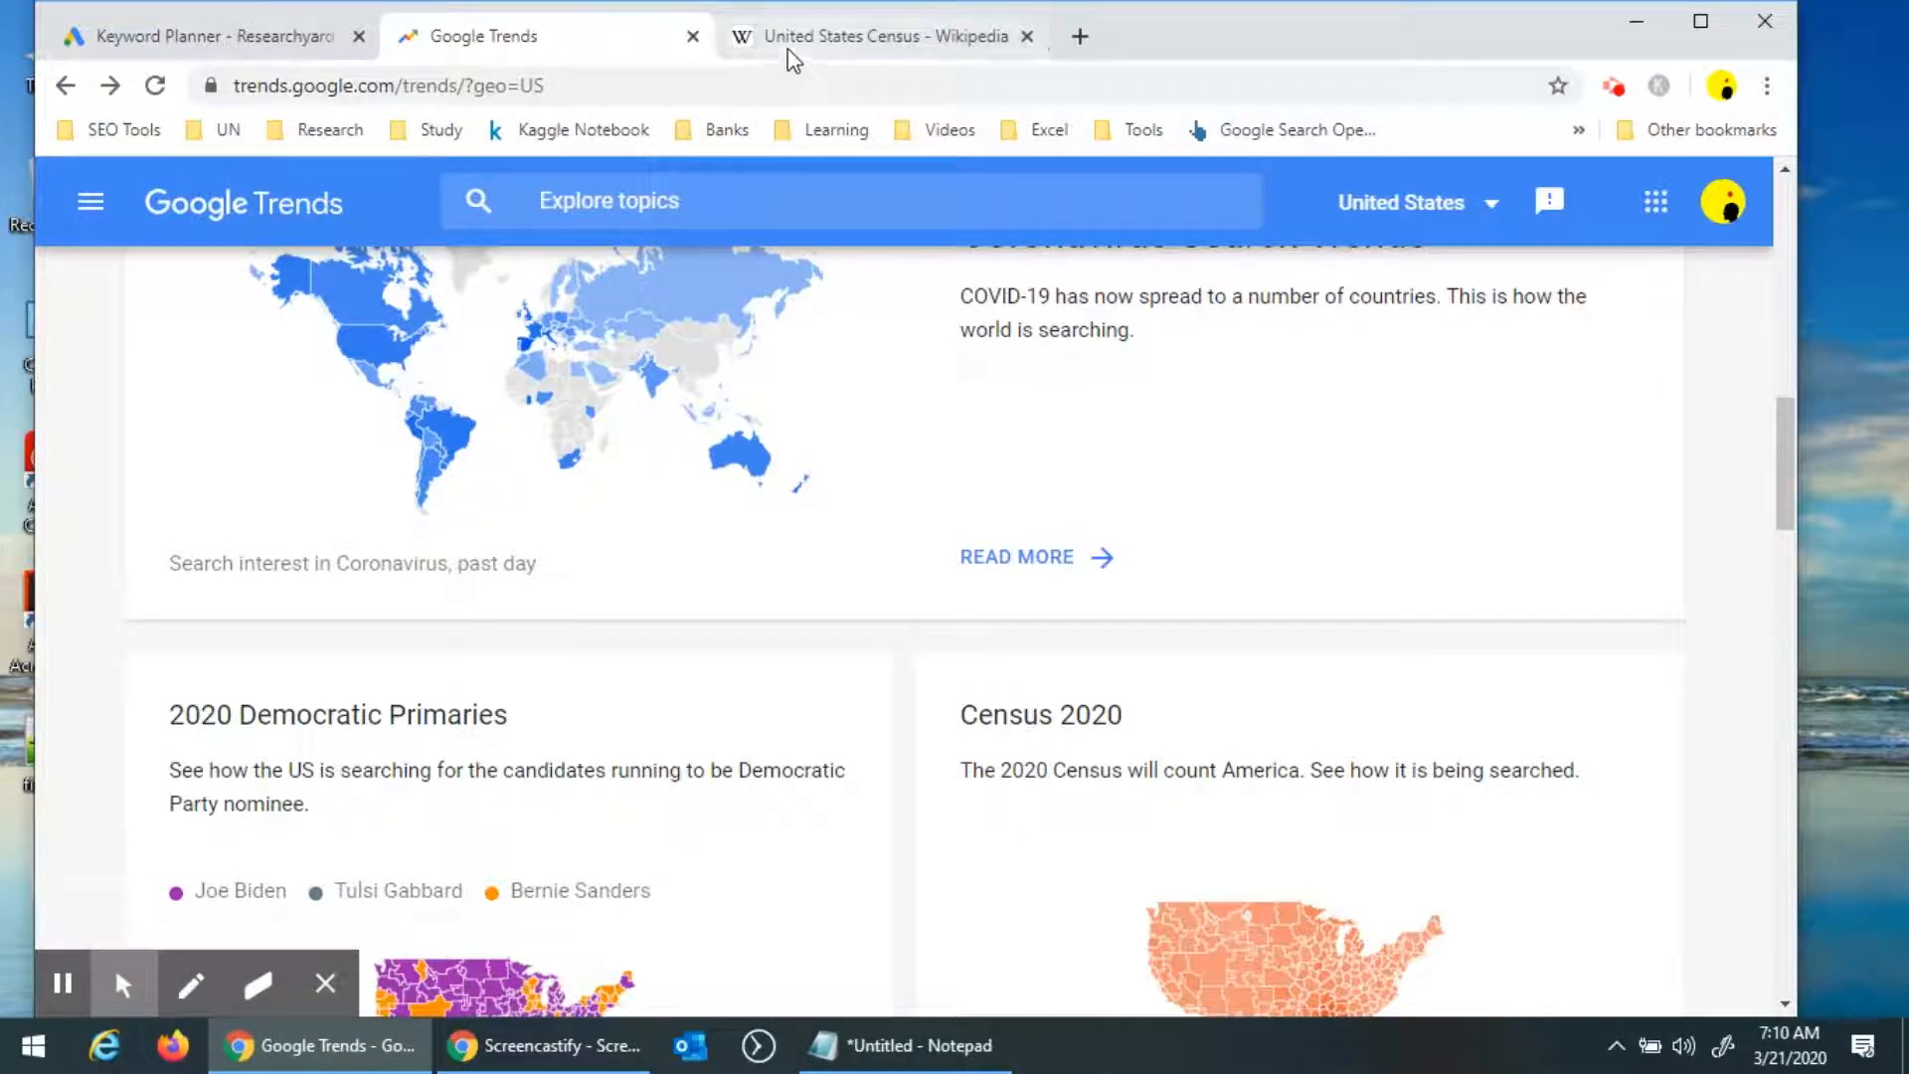
# Copy the address of the United States Census Wikipedia page.
pyautogui.click(875, 35)
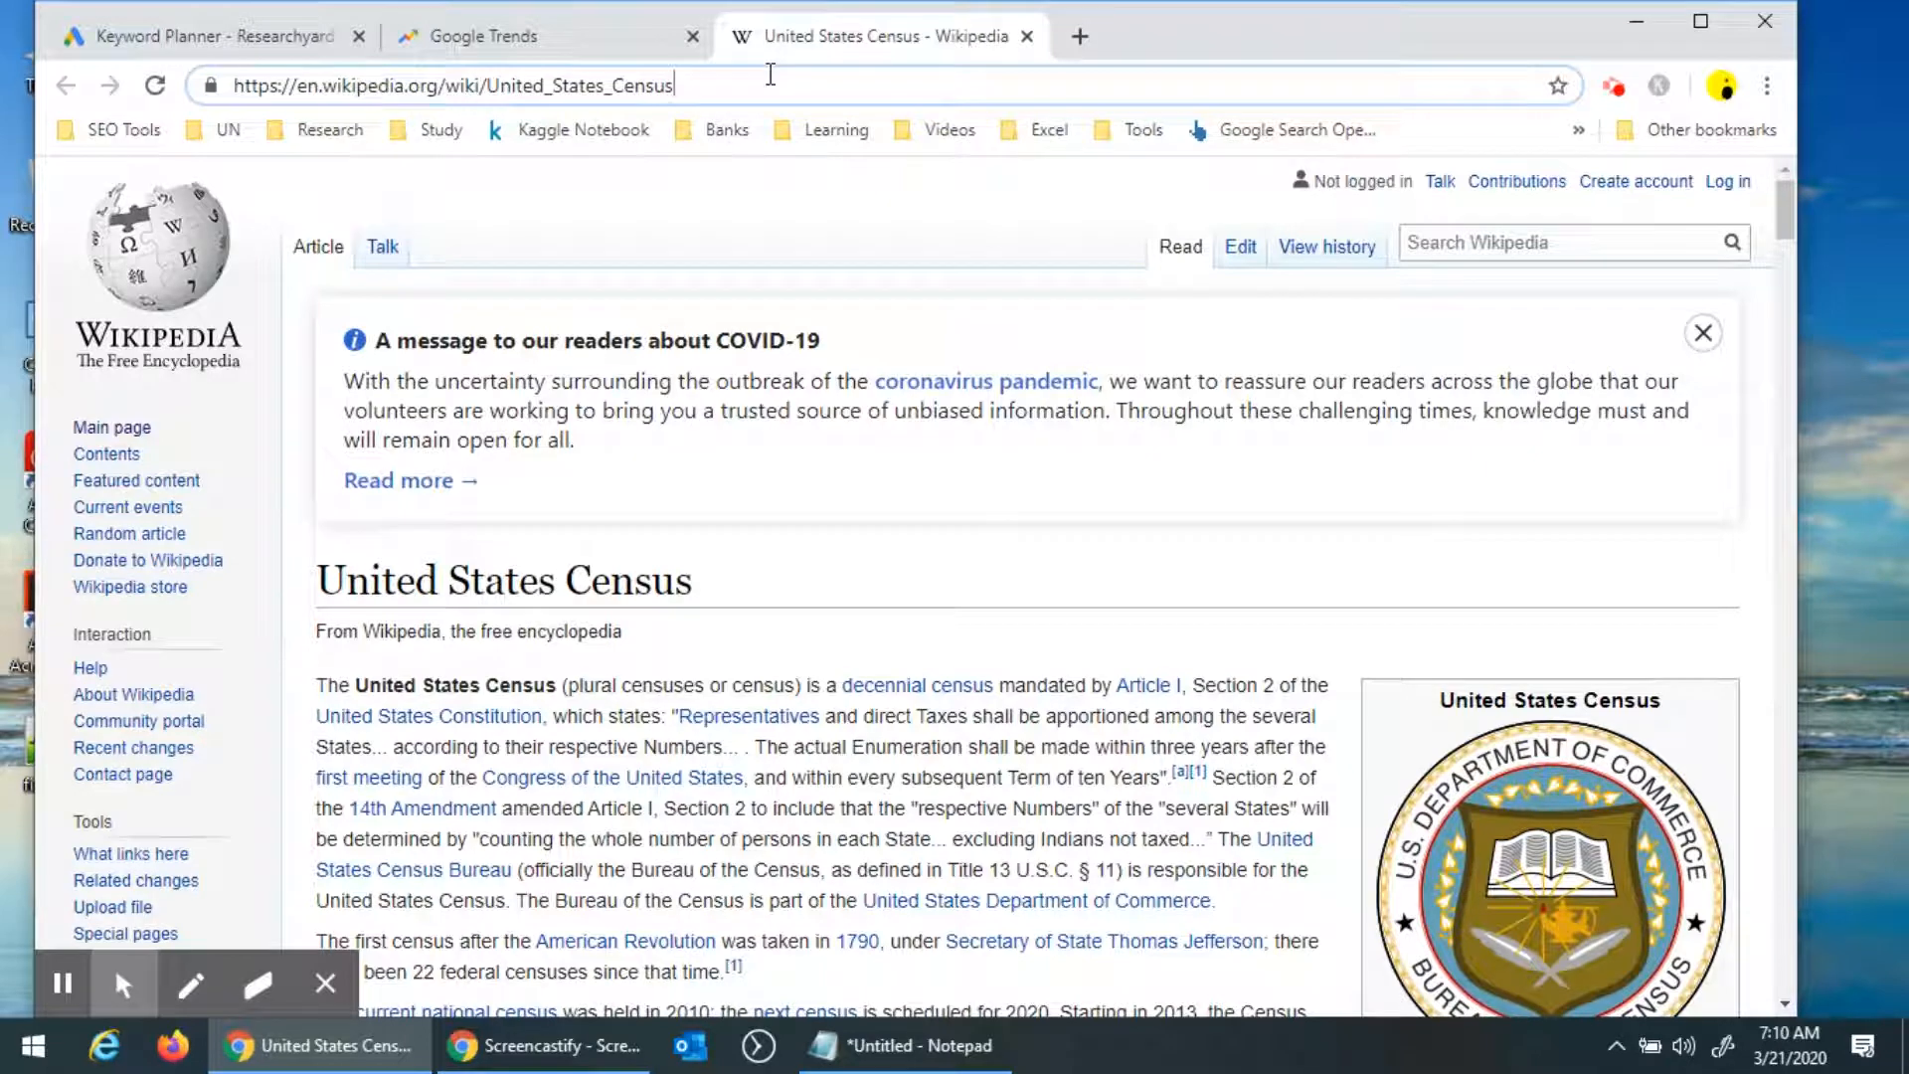
pyautogui.tripleClick(771, 75)
pyautogui.rightClick(517, 96)
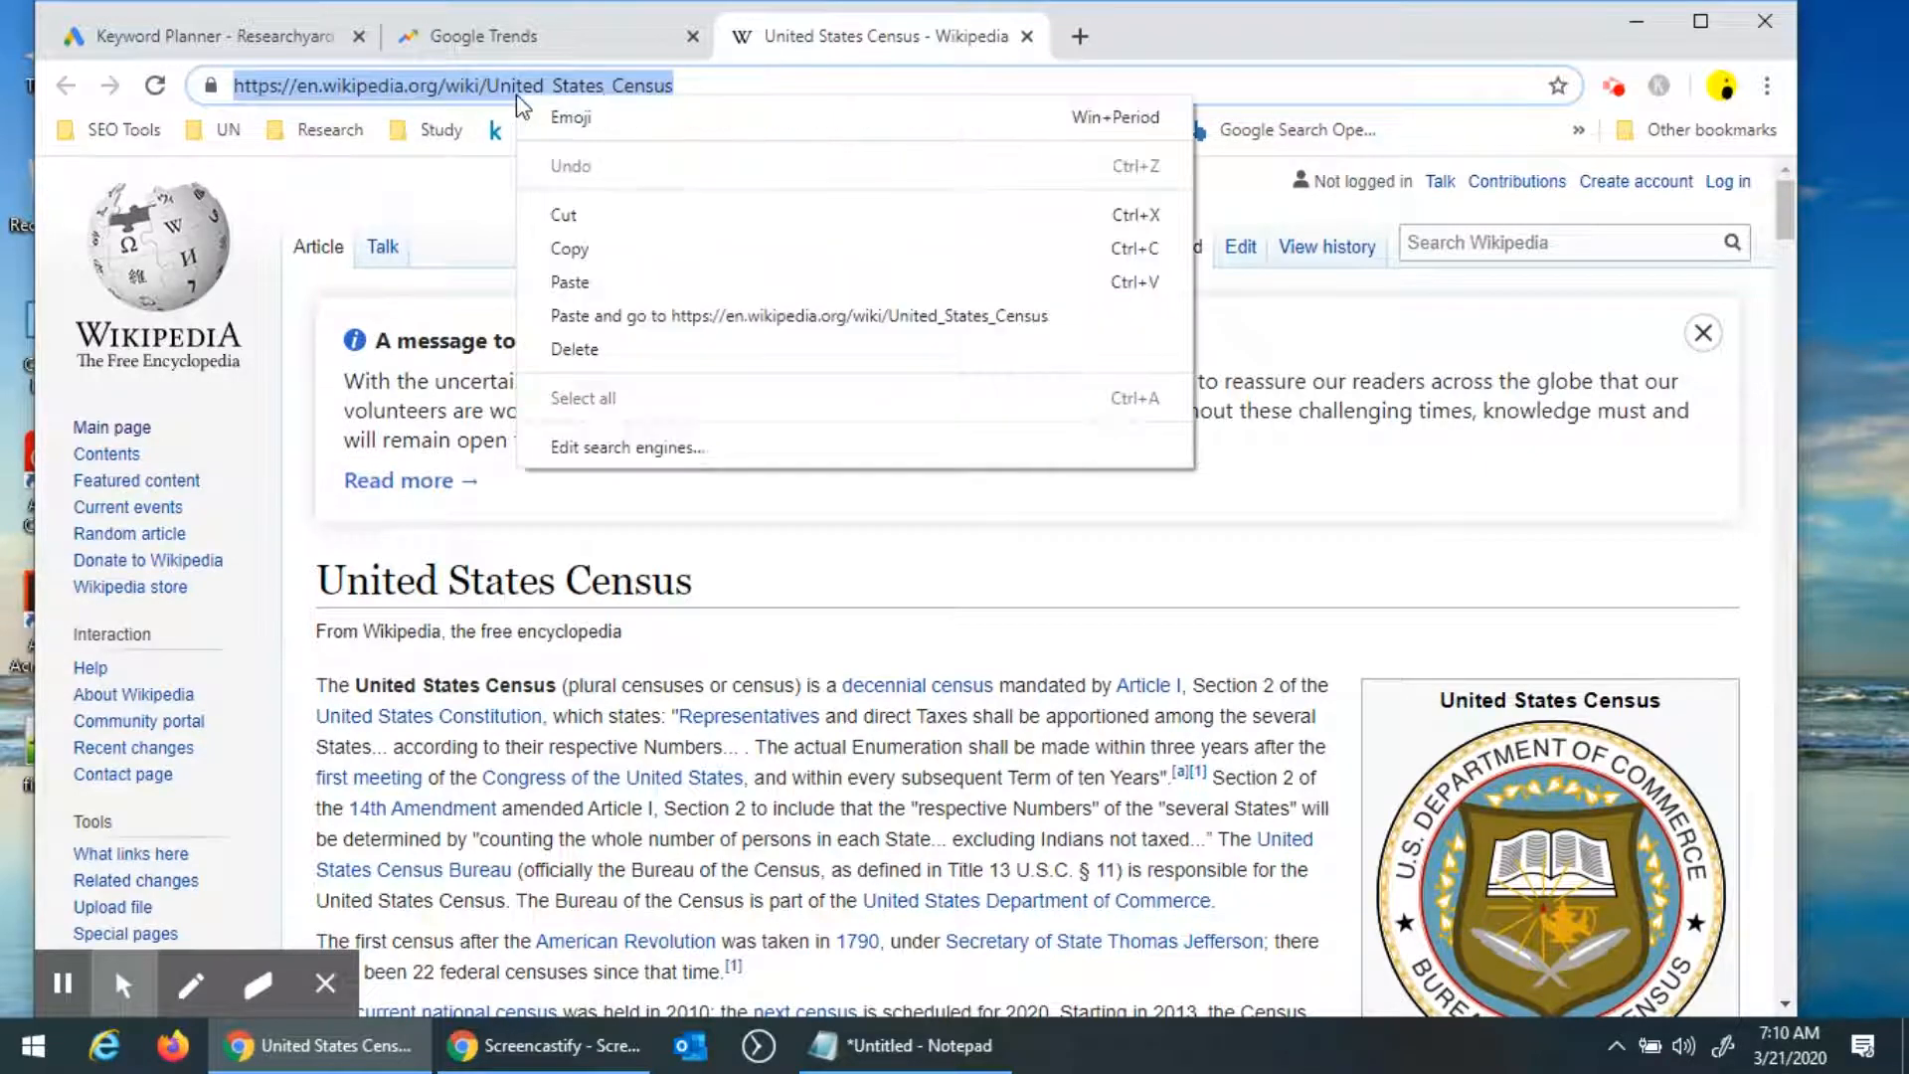
pyautogui.click(633, 248)
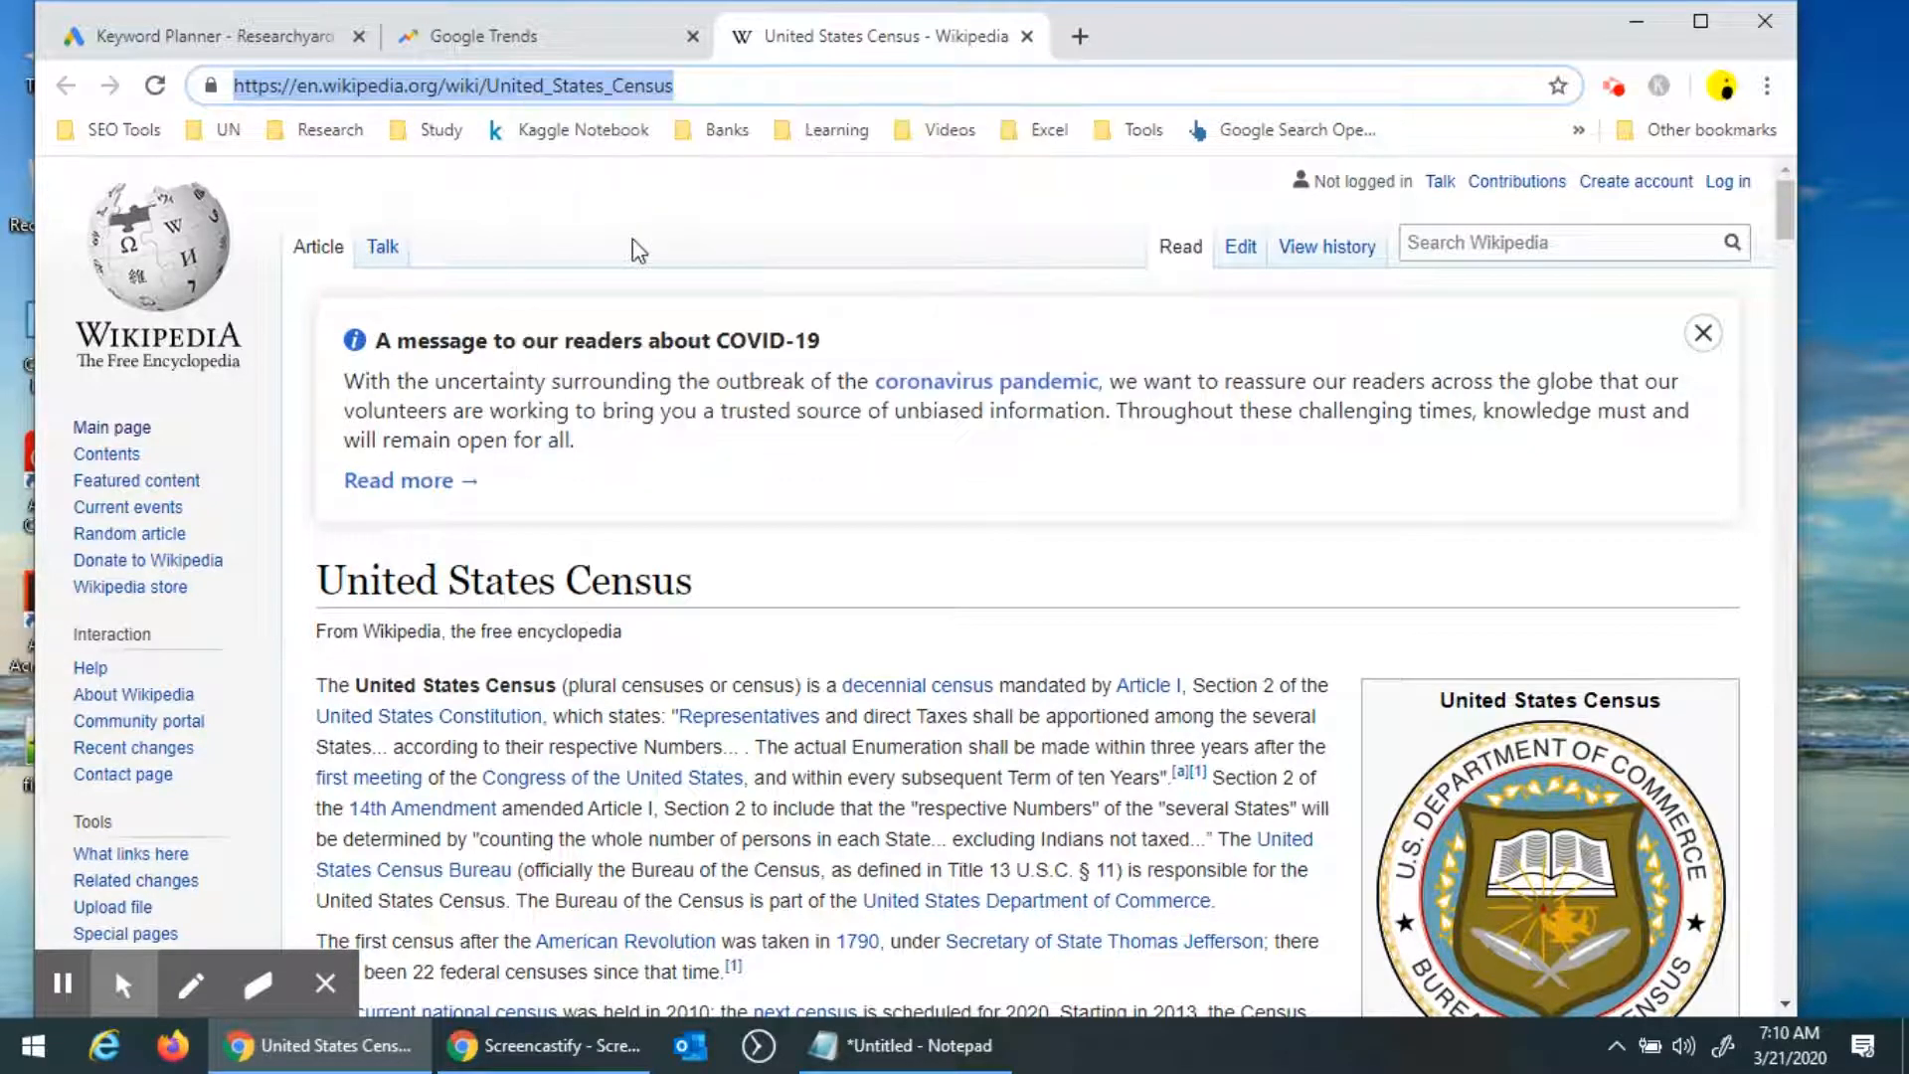
# In Keyword Planner, discover new keywords starting with a website and paste the census page address.
pyautogui.click(205, 40)
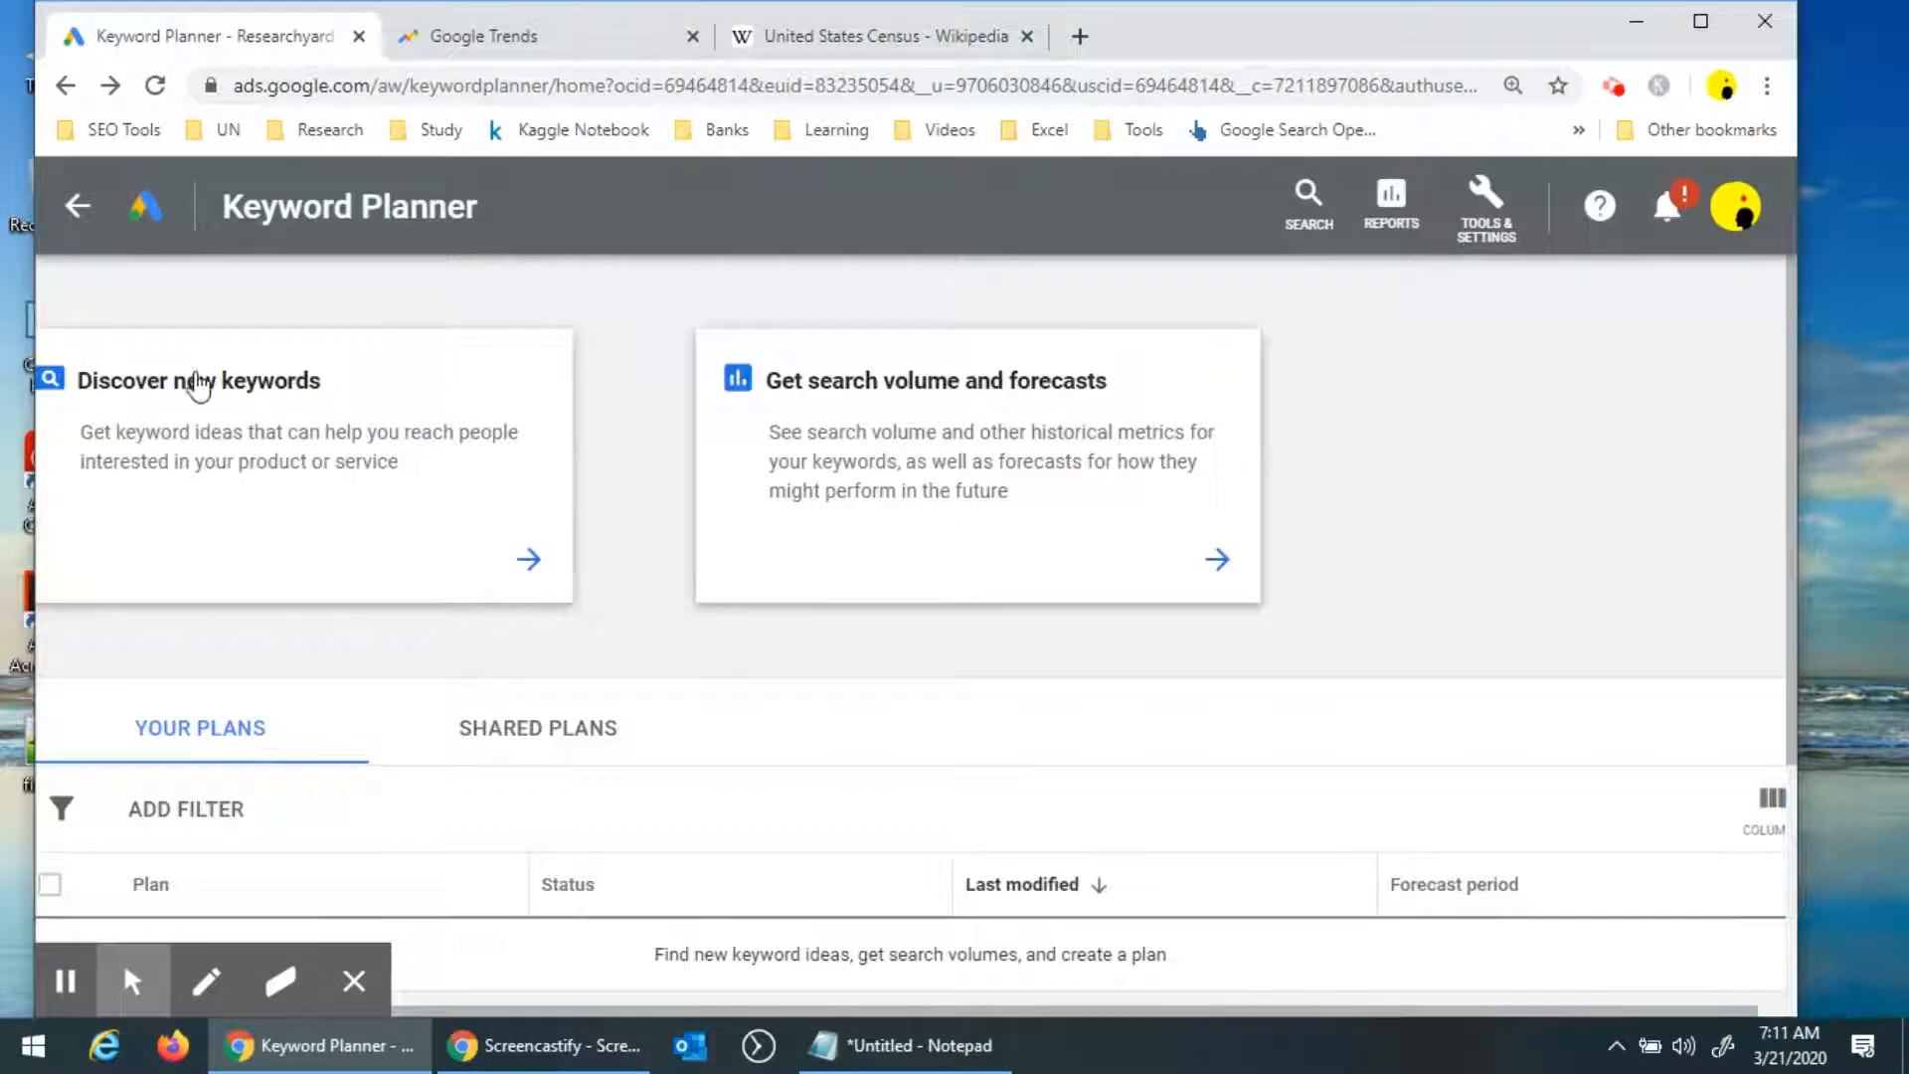
pyautogui.click(198, 384)
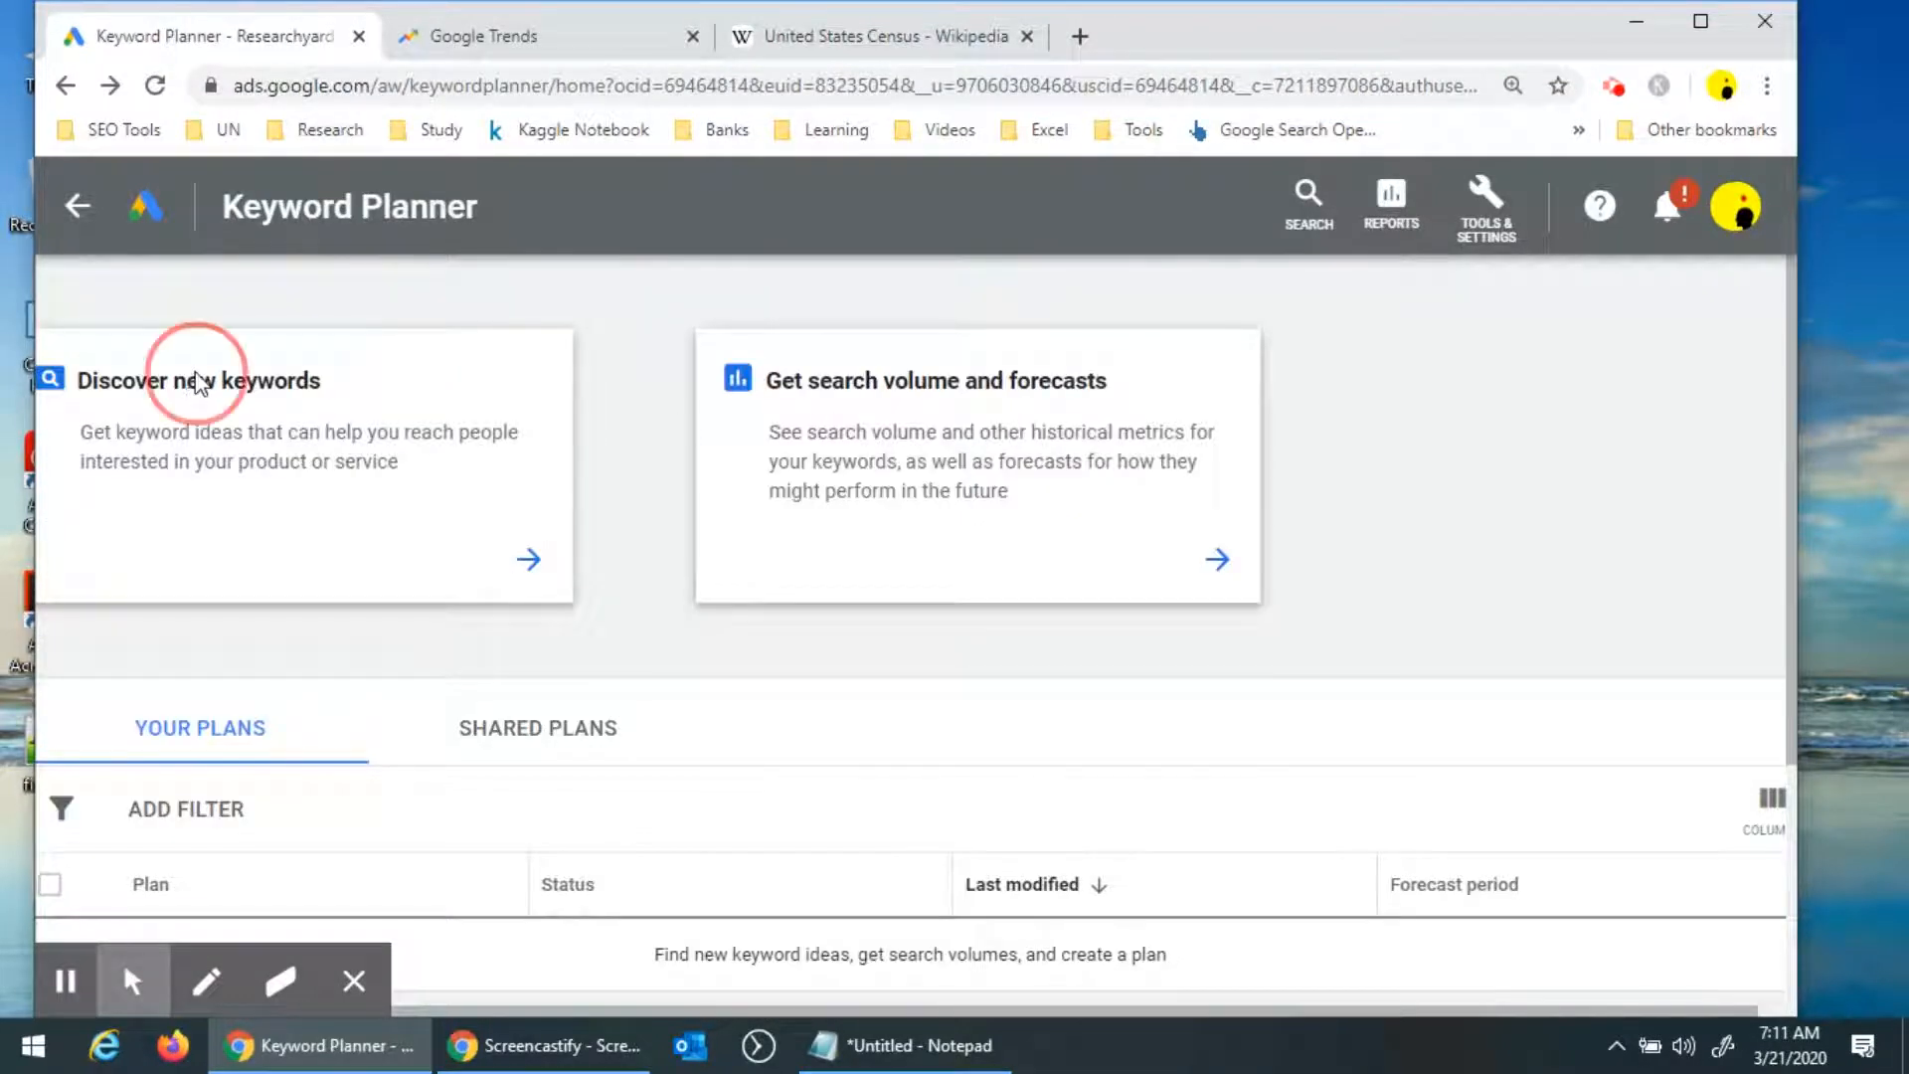
pyautogui.click(948, 494)
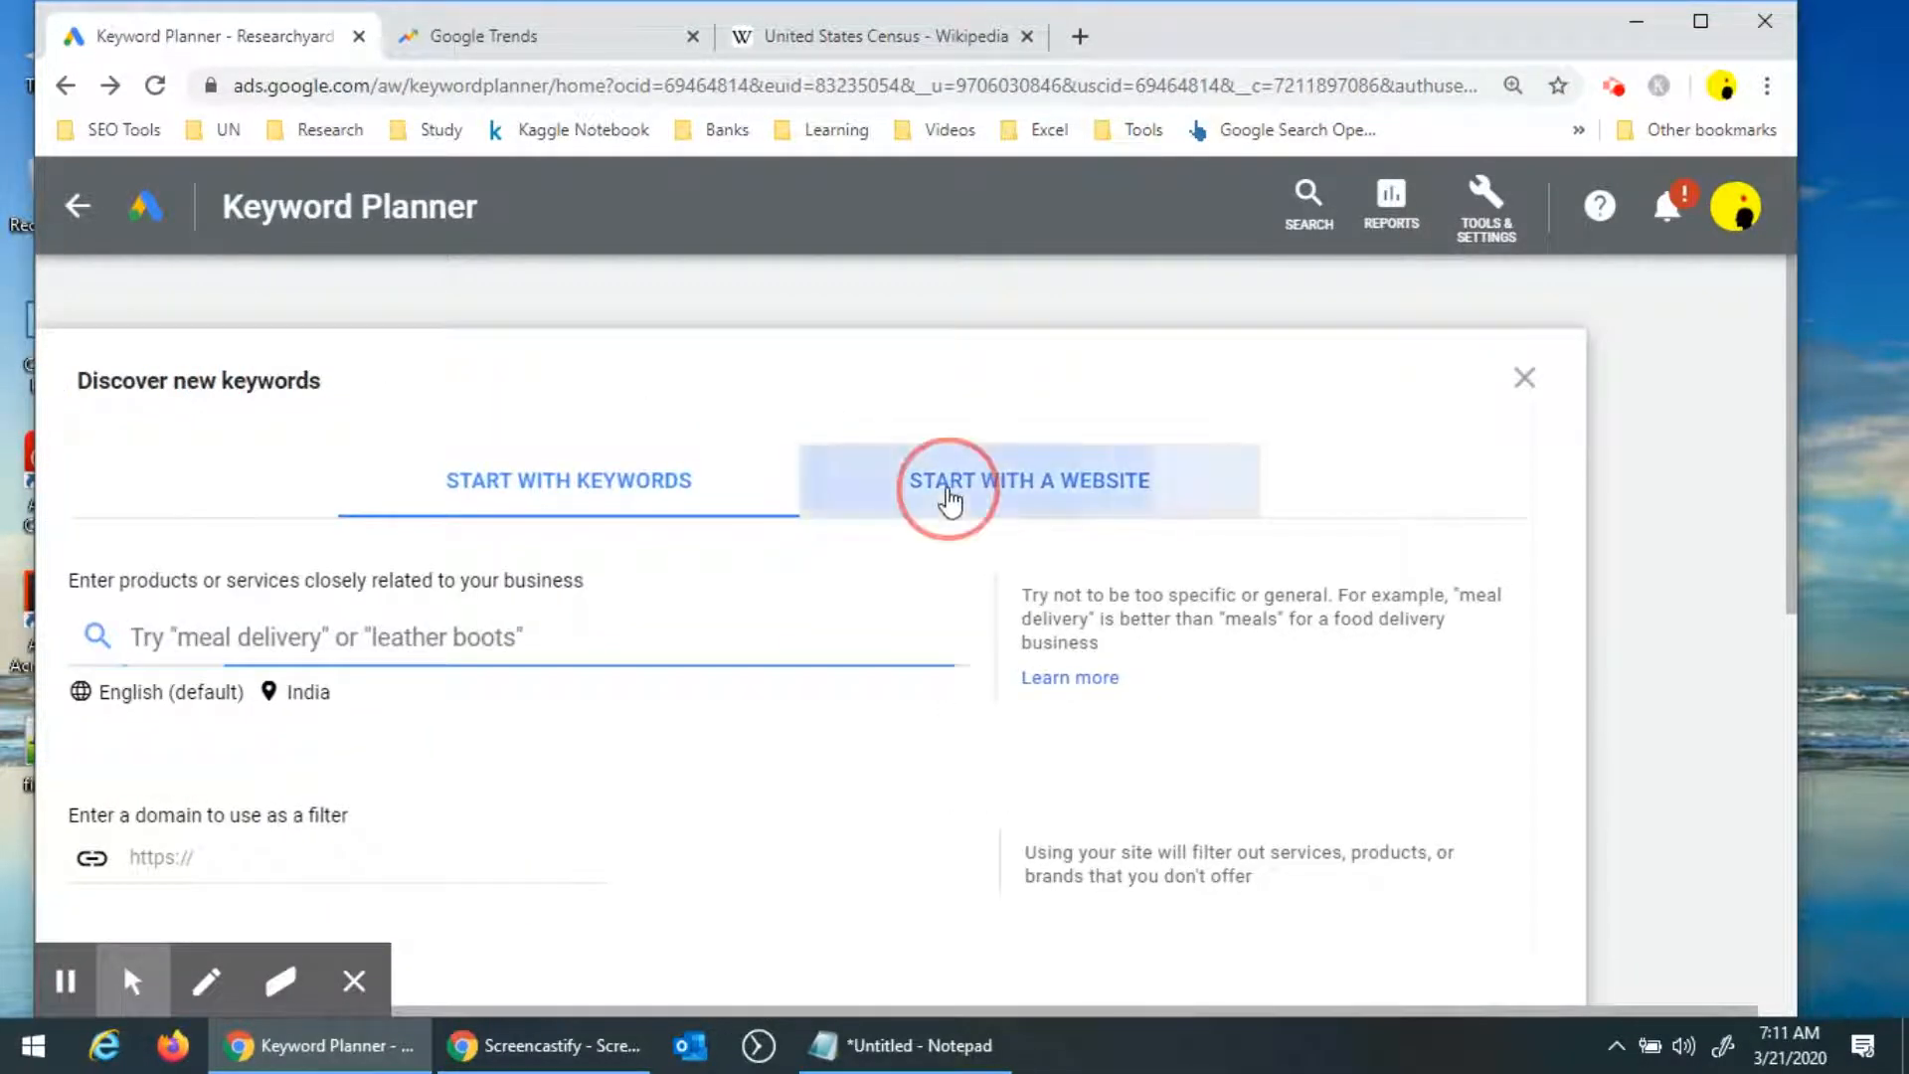
pyautogui.click(375, 633)
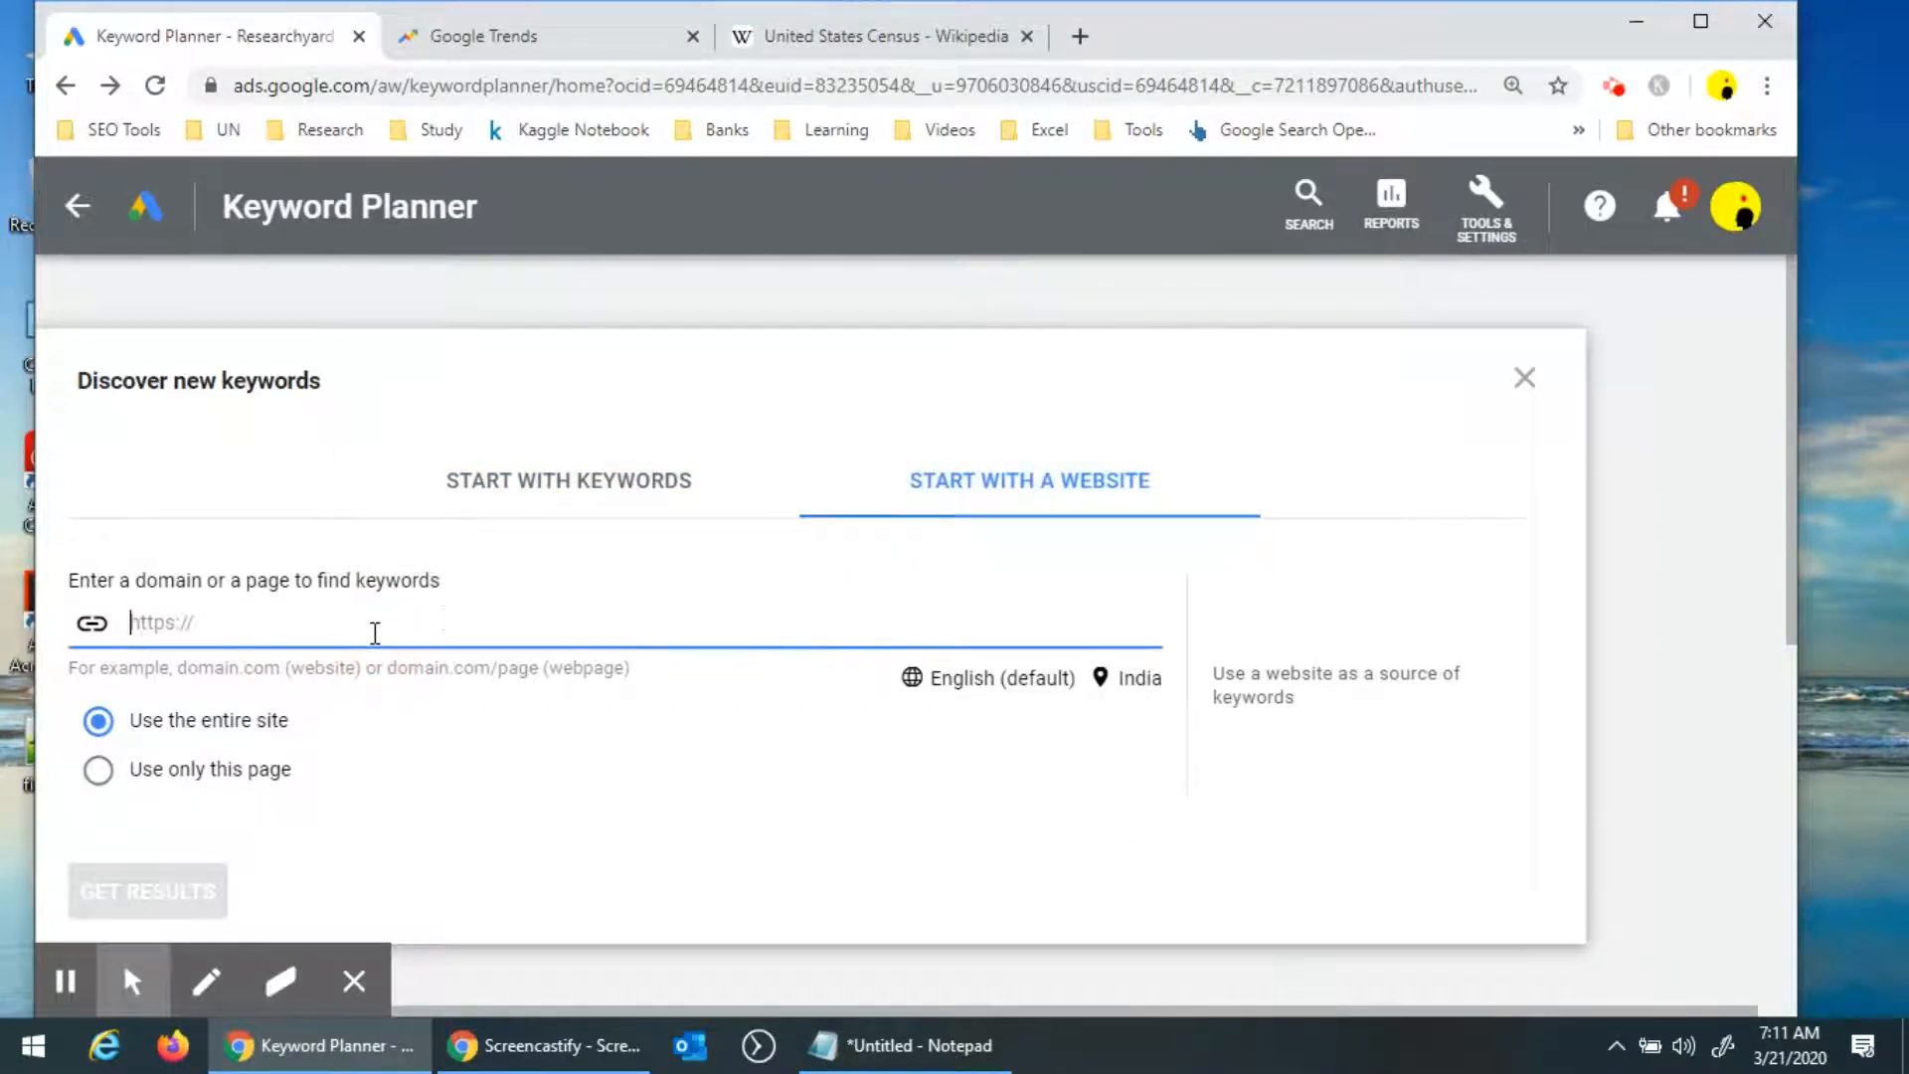
pyautogui.hotkey('ctrl', 'v')
# Remove India from the targeted locations and save, so all locations are targeted.
pyautogui.click(1132, 684)
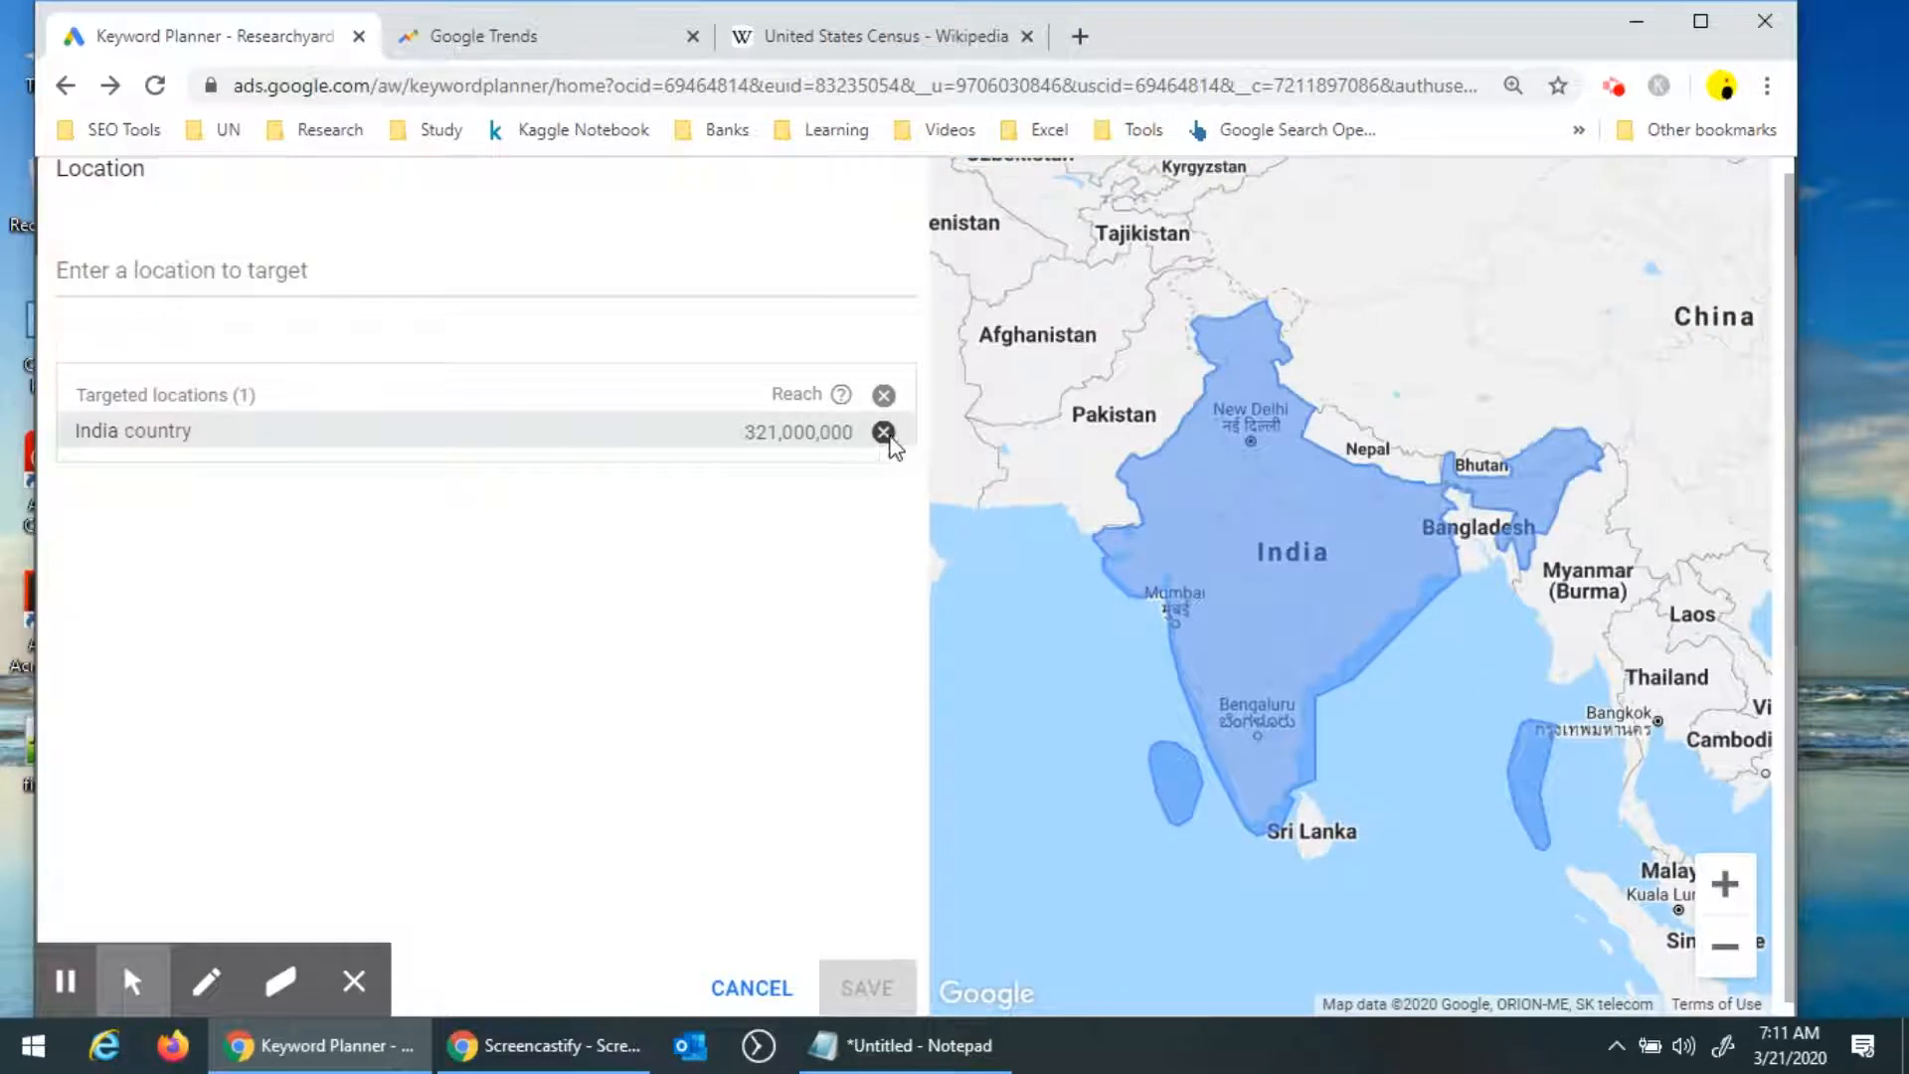
pyautogui.click(883, 431)
pyautogui.click(874, 988)
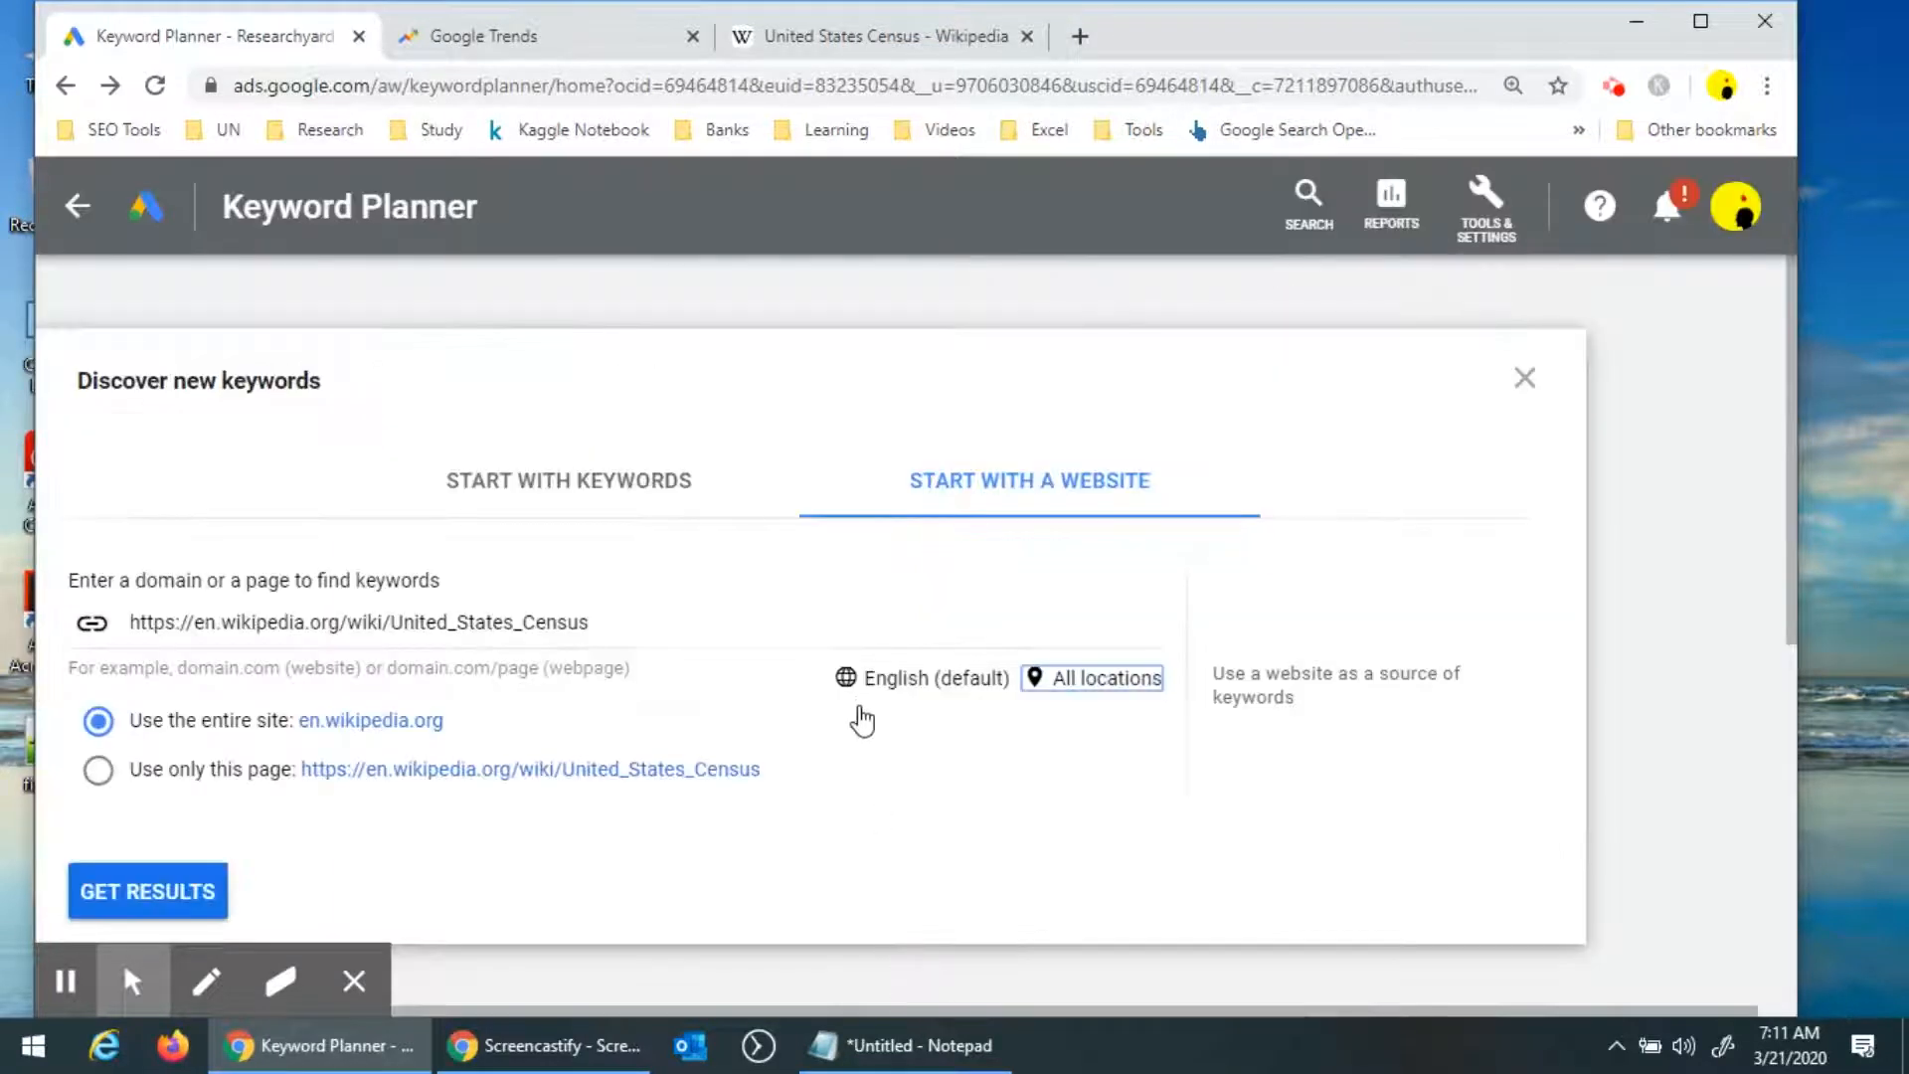
# Choose to use only this page and get the keyword results.
pyautogui.click(100, 775)
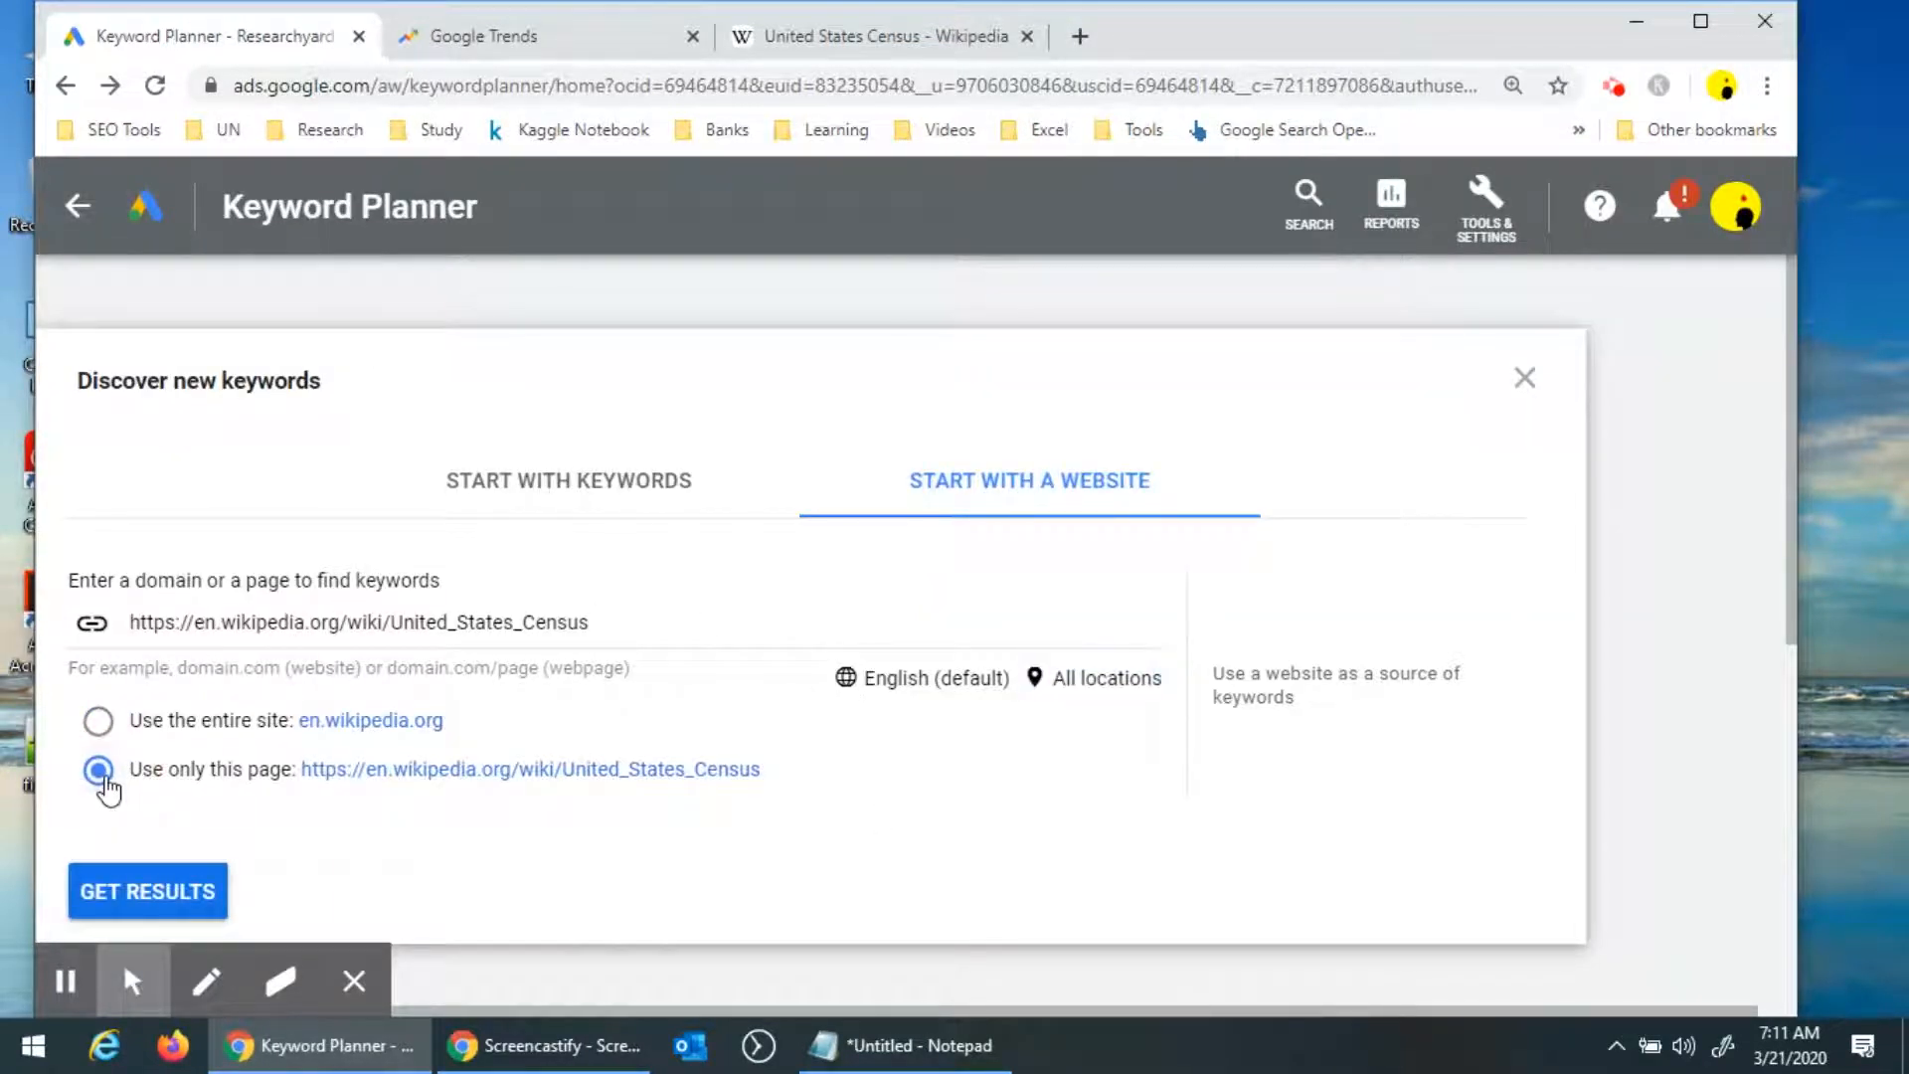
pyautogui.click(147, 892)
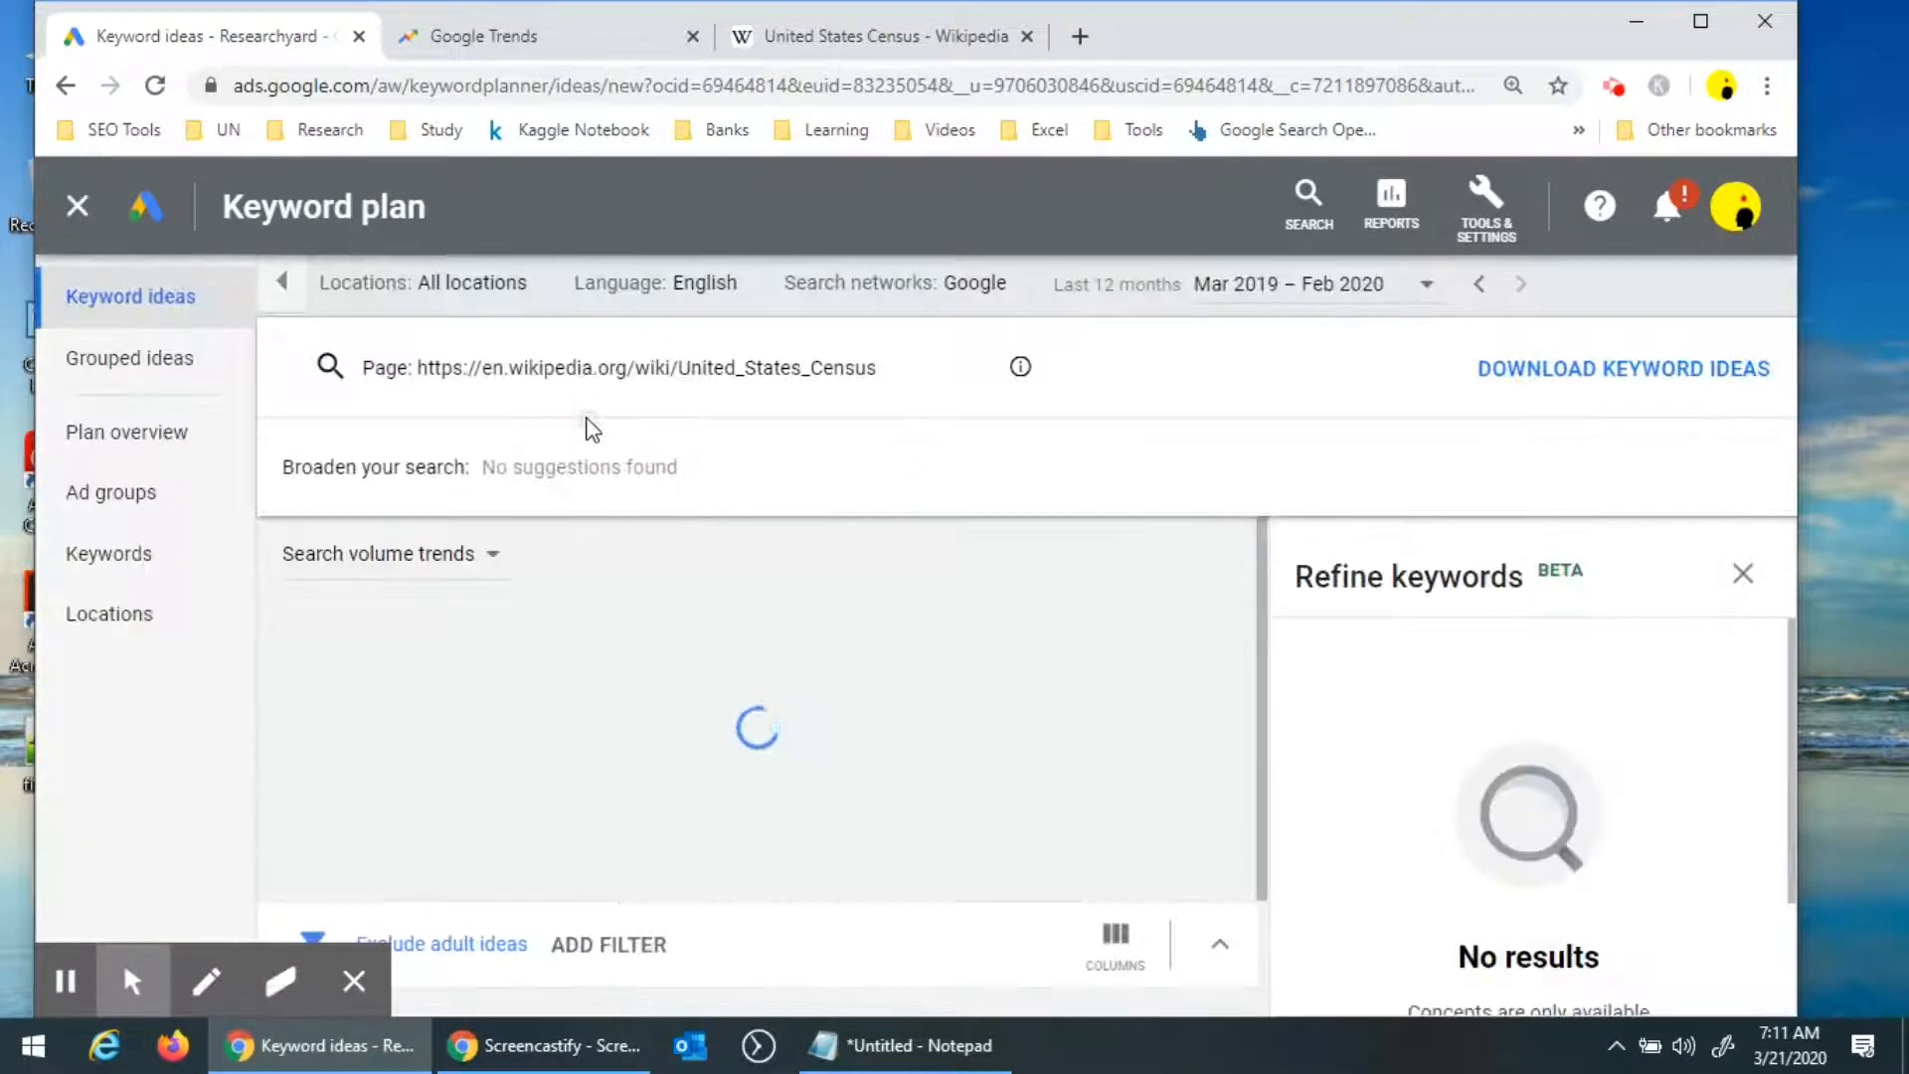
# Close the refine keywords panel and filter the keyword ideas to low competition.
pyautogui.click(1734, 583)
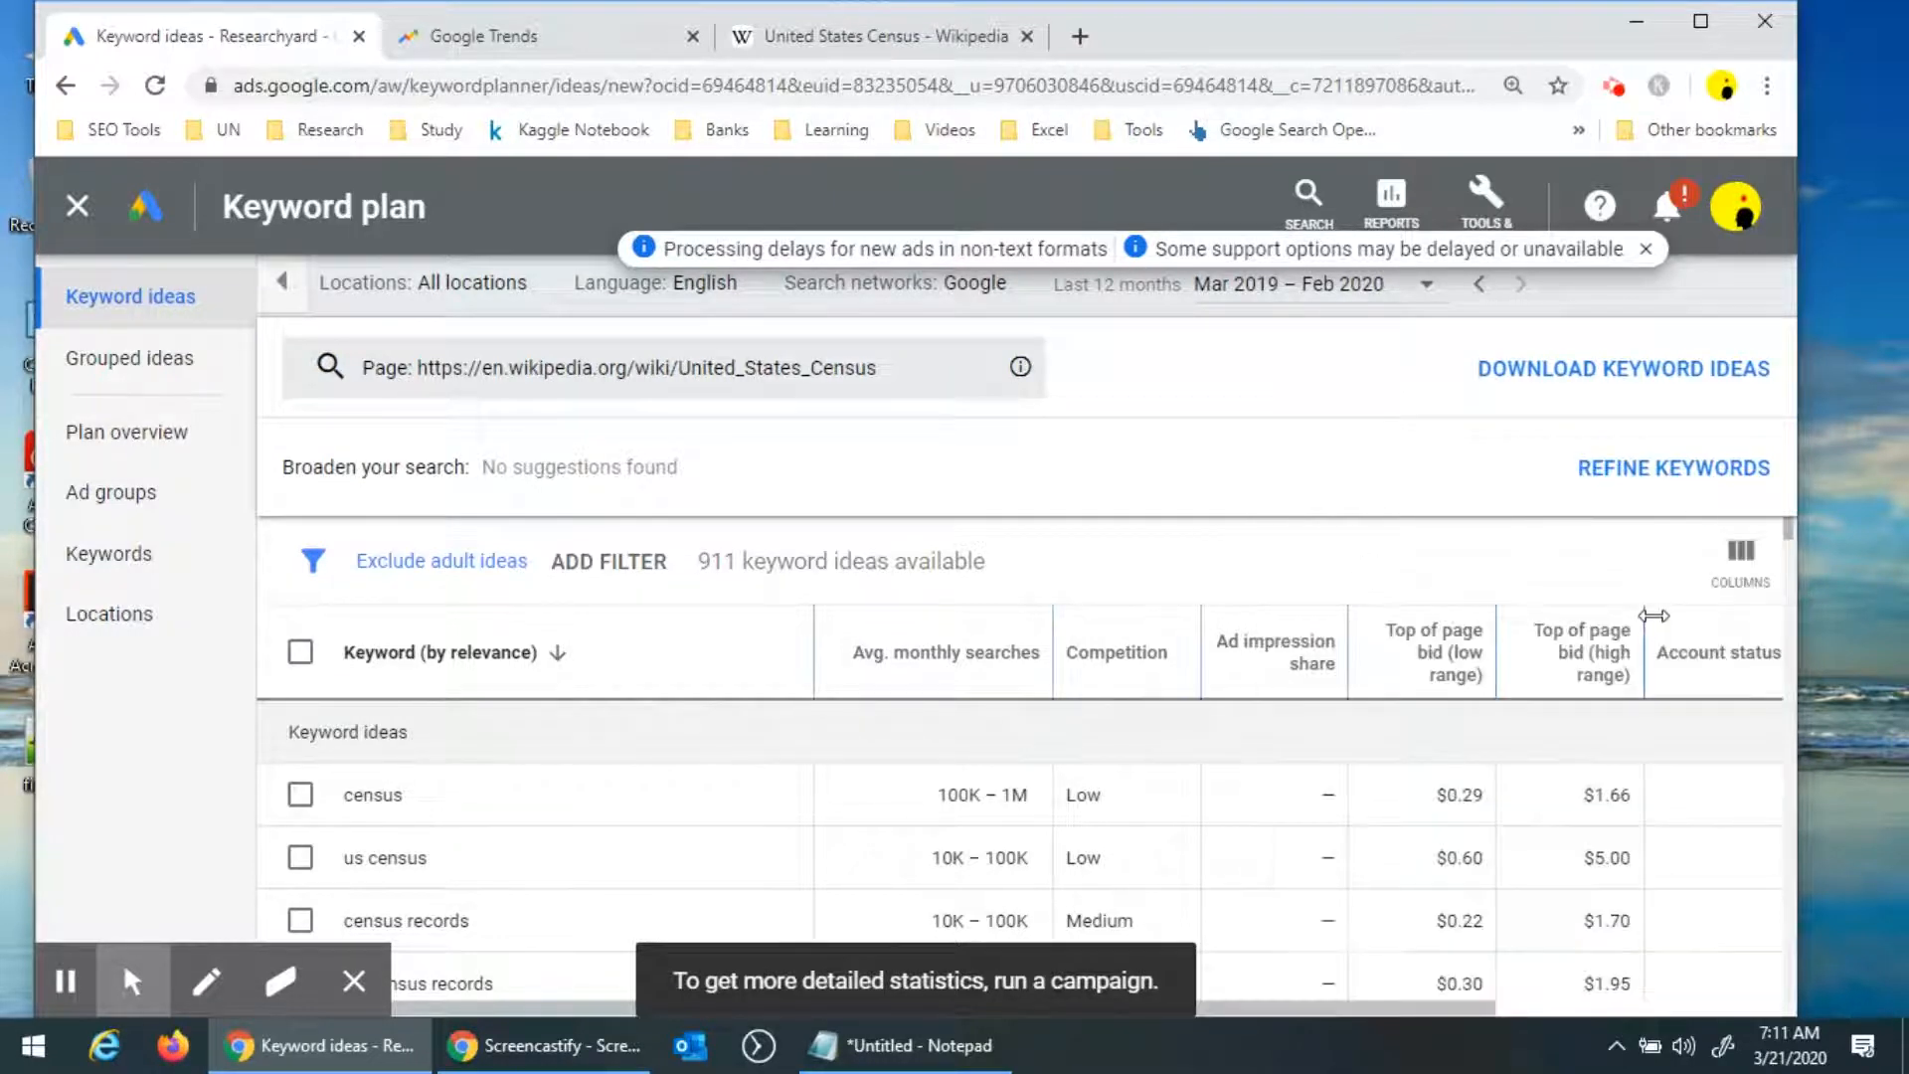
pyautogui.click(632, 563)
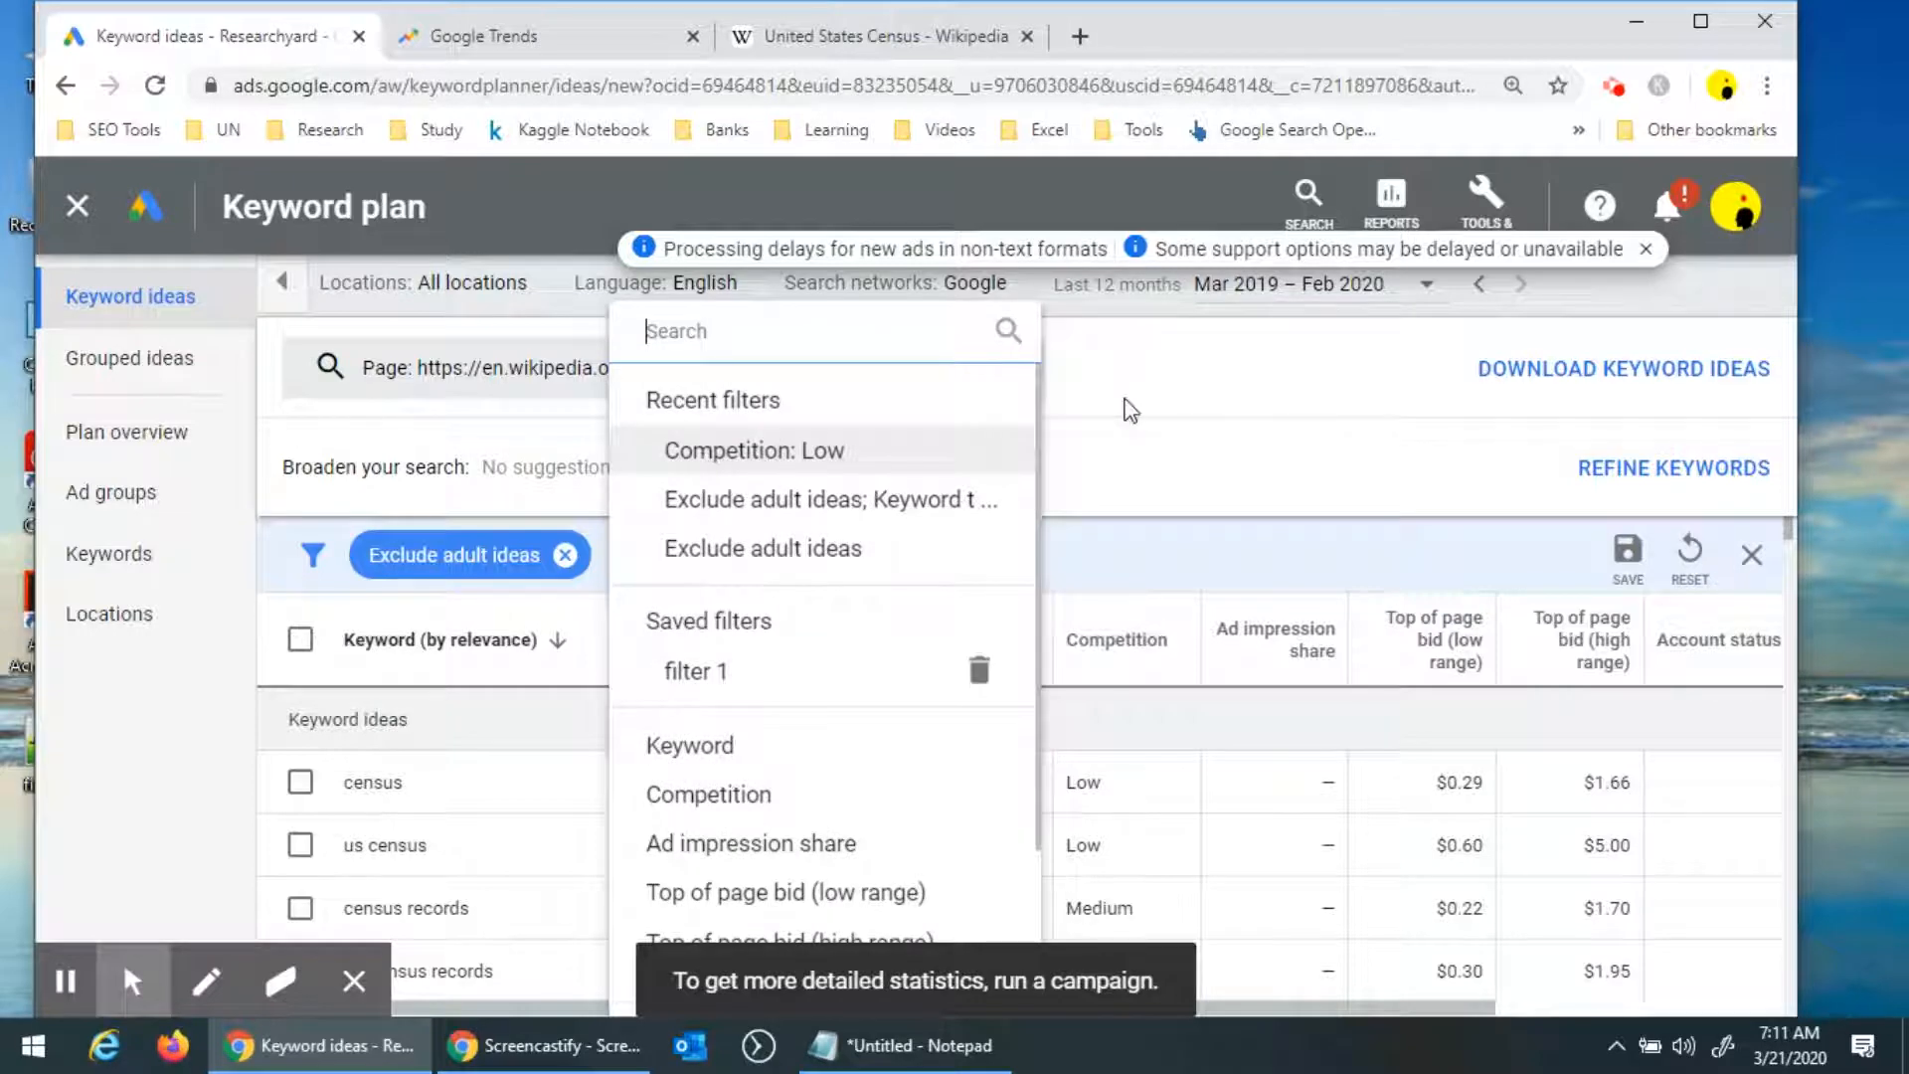
# Select all 839 keyword ideas and add them to the plan.
pyautogui.click(302, 642)
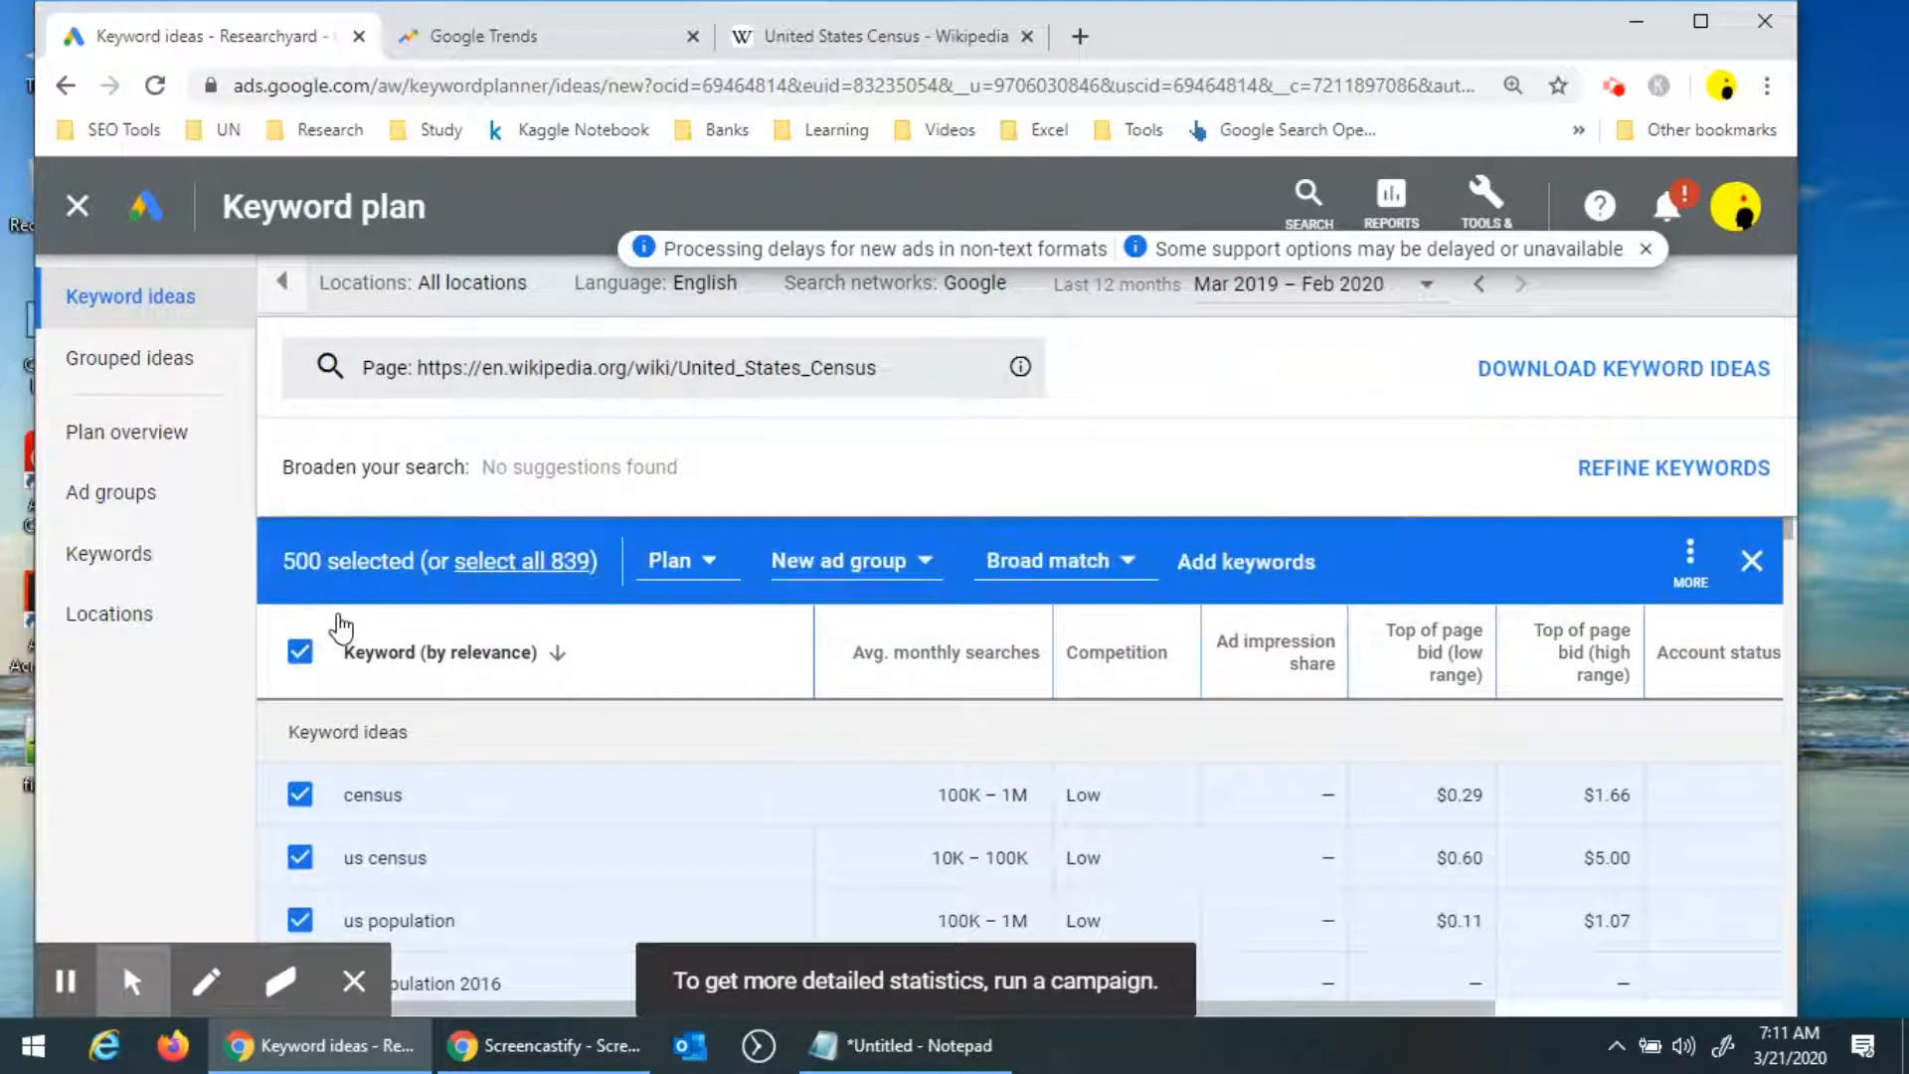
pyautogui.click(527, 565)
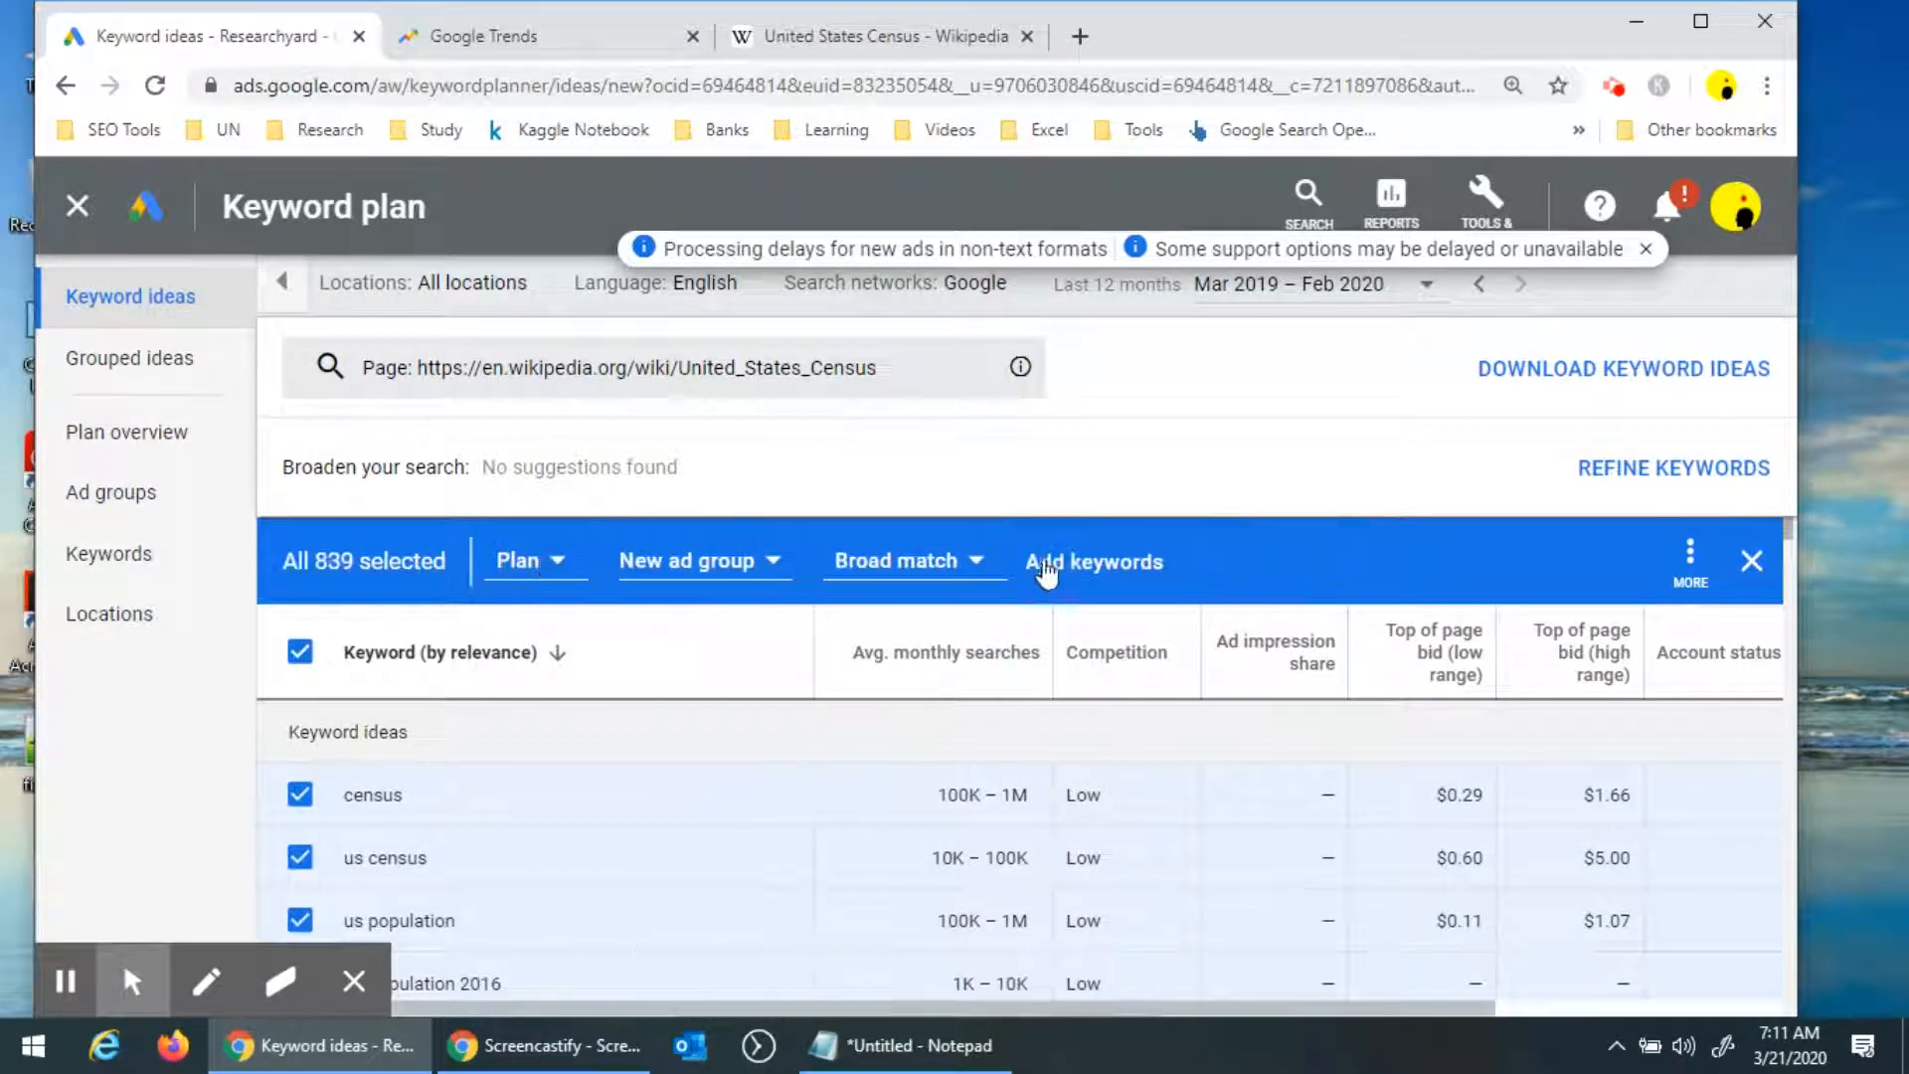
pyautogui.click(1095, 567)
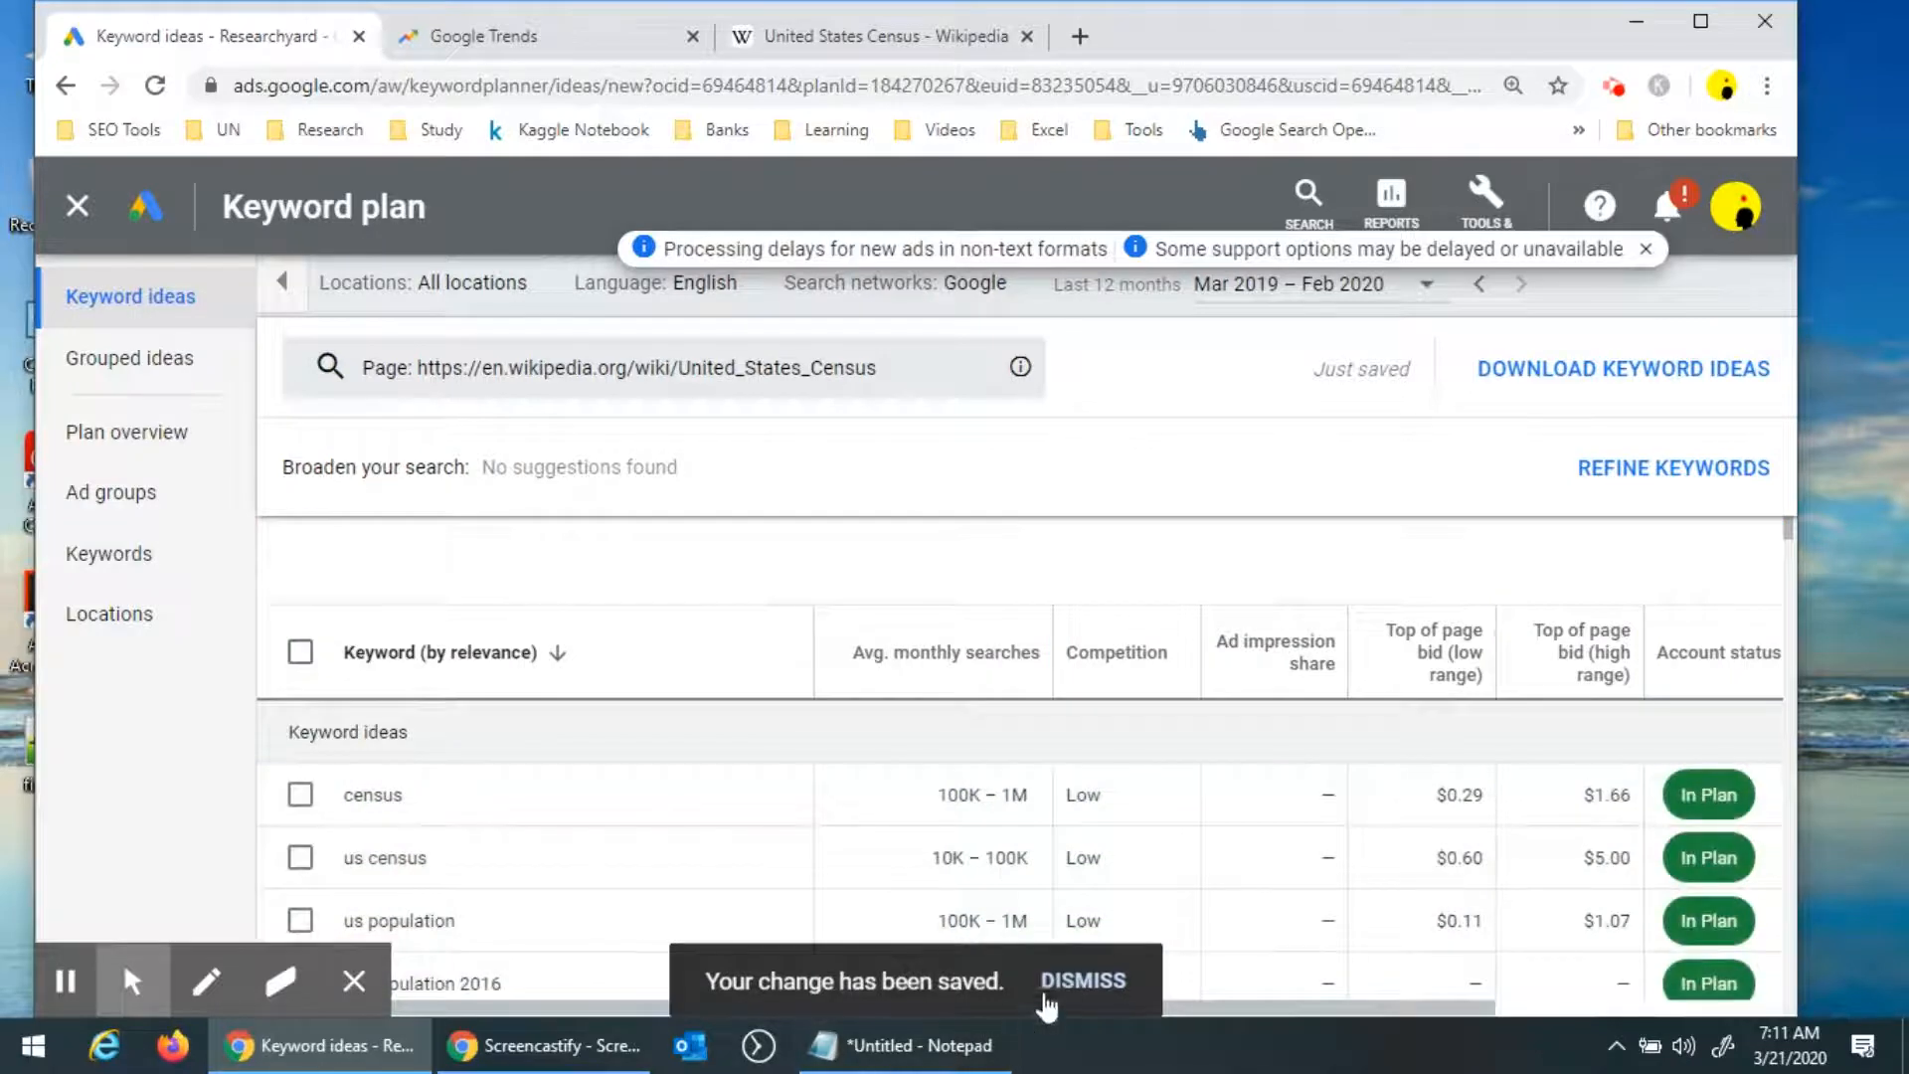
# Dismiss the notices and sort the plan's keyword forecasts by cost.
pyautogui.click(1073, 986)
pyautogui.click(1073, 984)
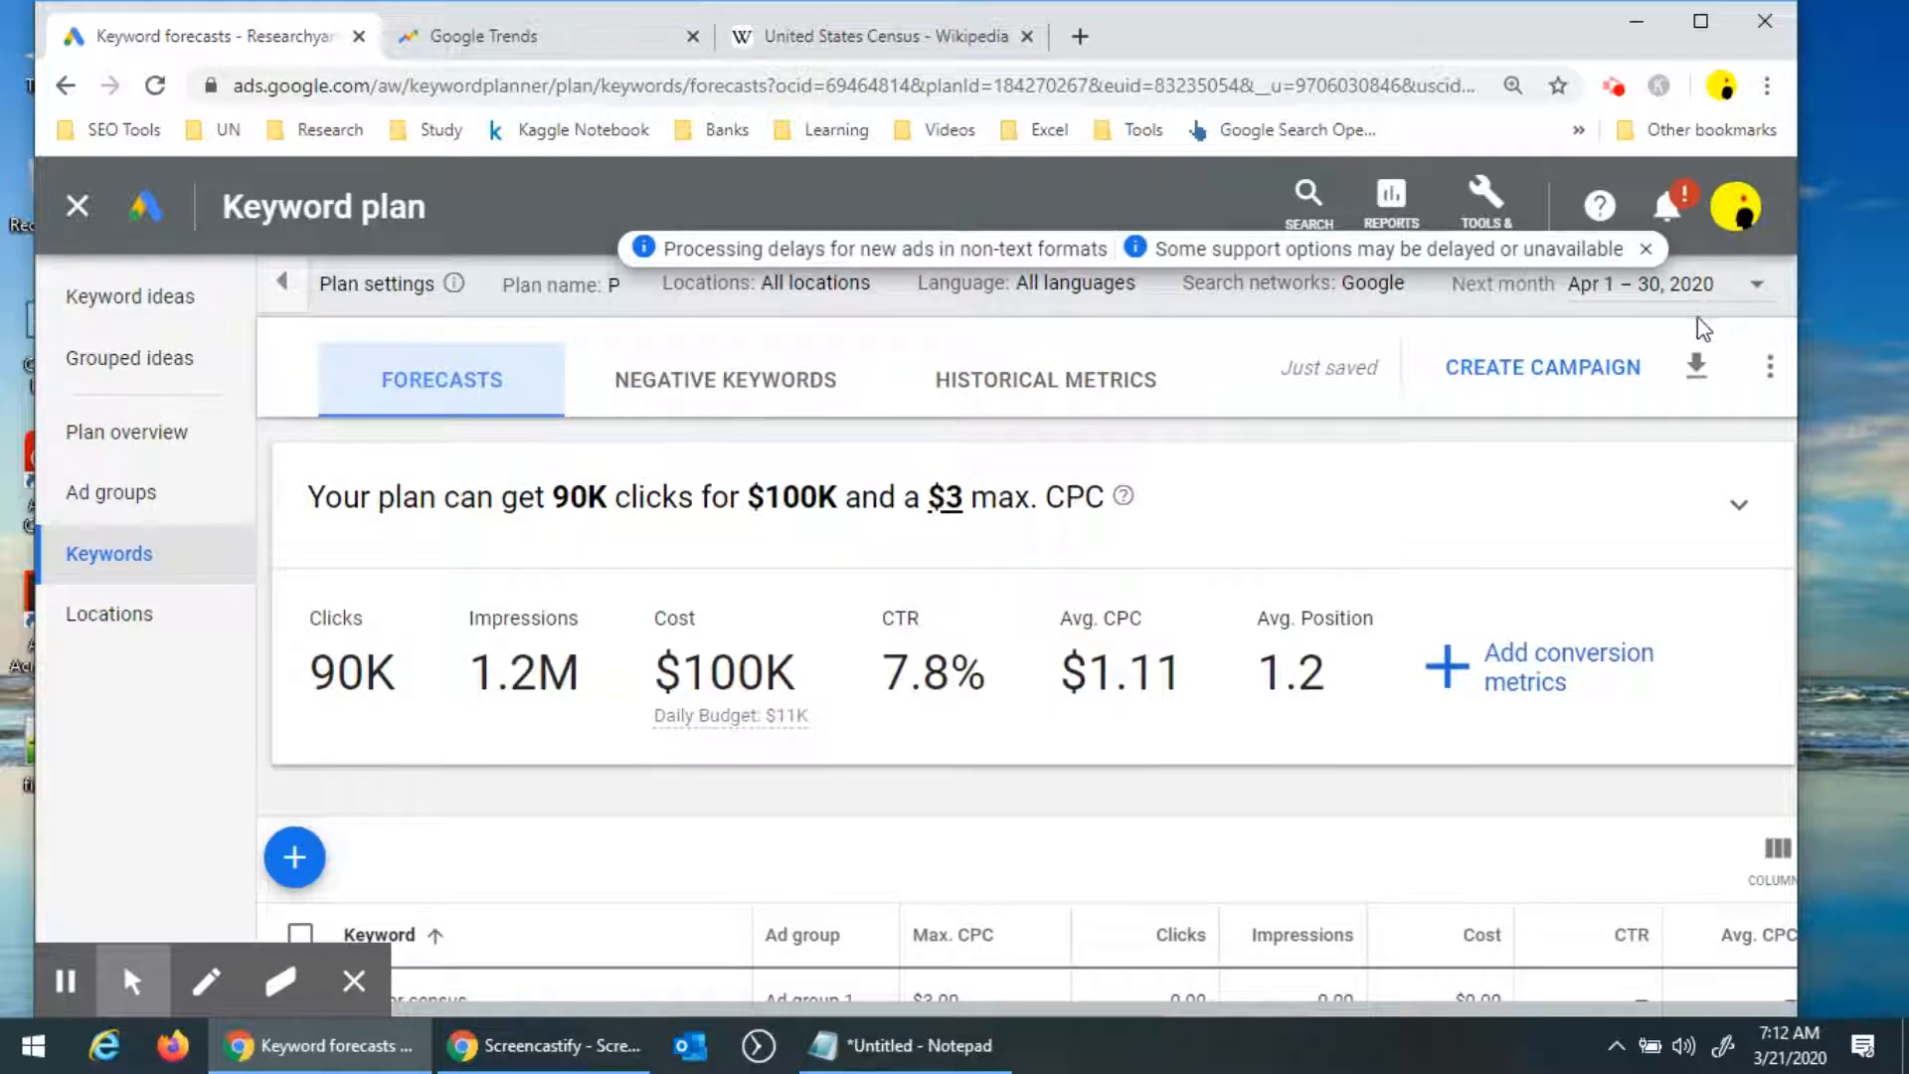
pyautogui.click(1647, 249)
pyautogui.scroll(-4, 712, 574)
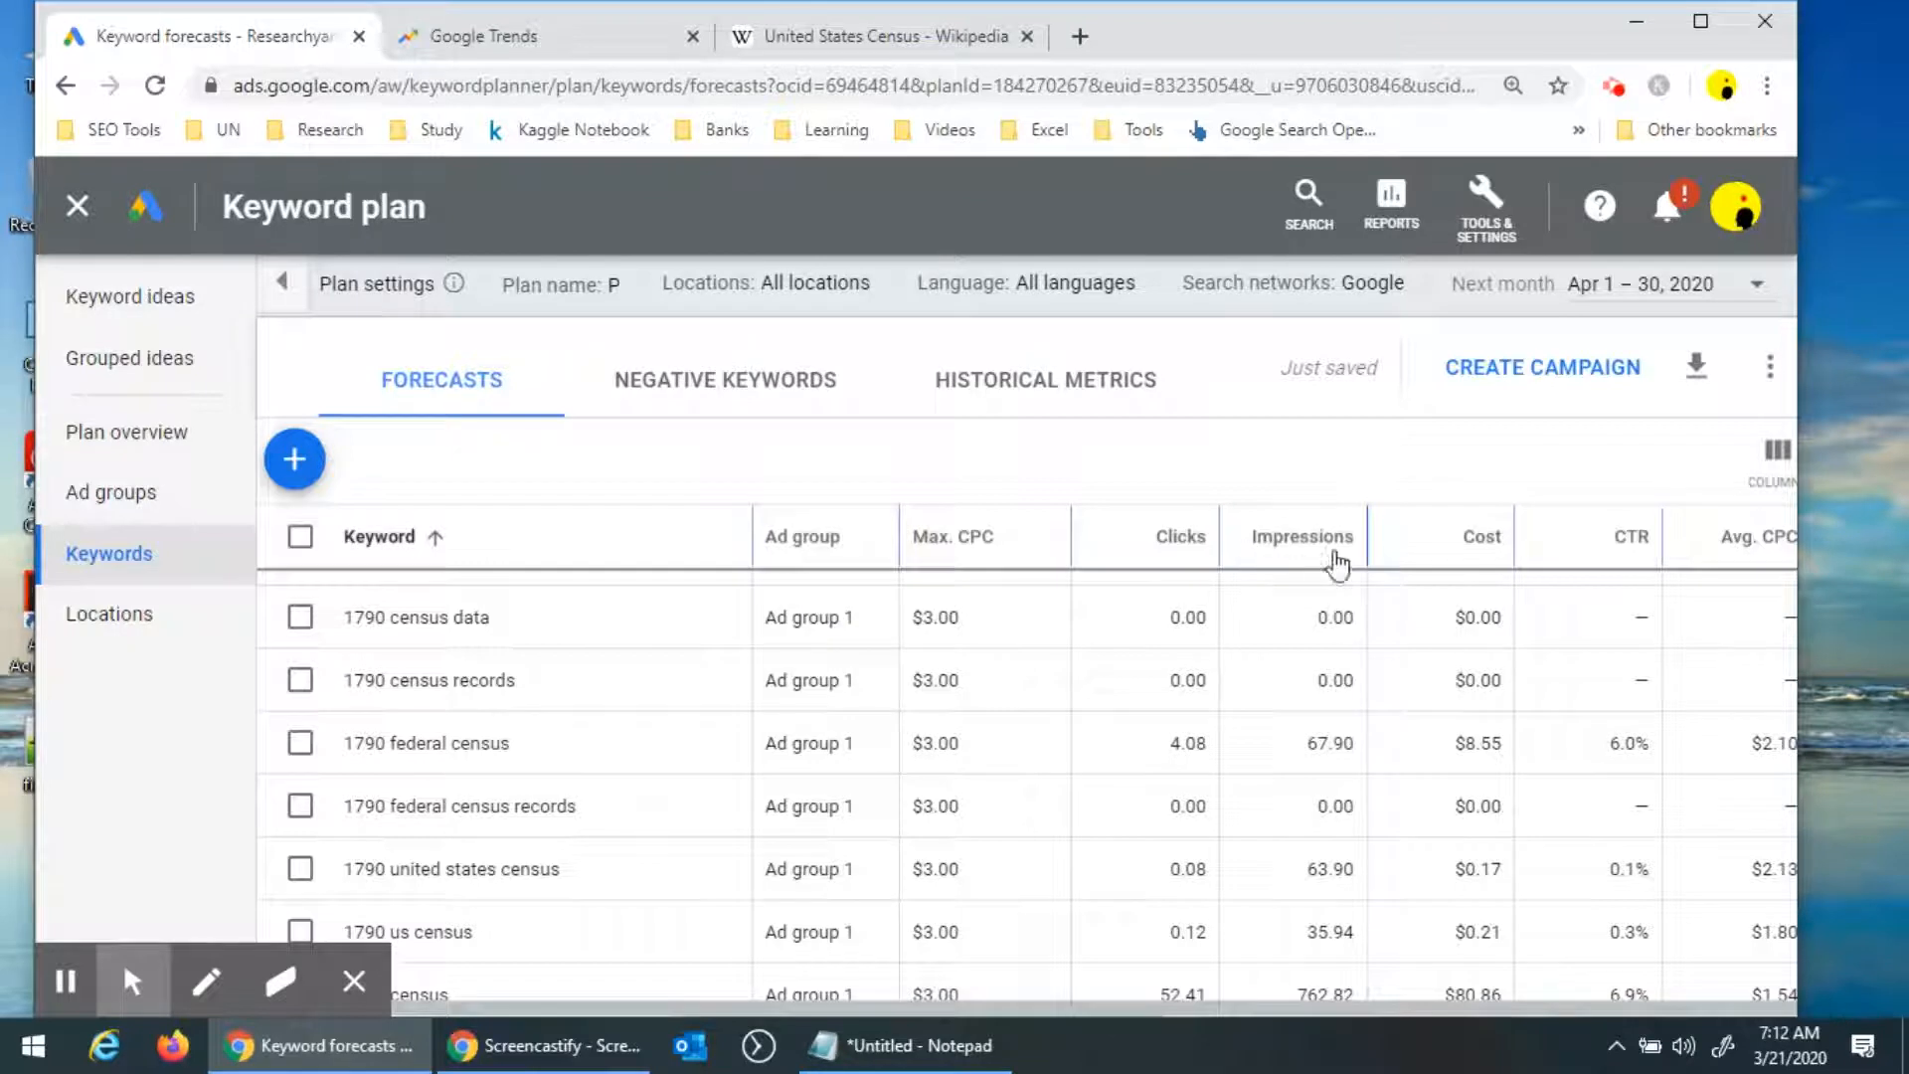
pyautogui.click(1500, 544)
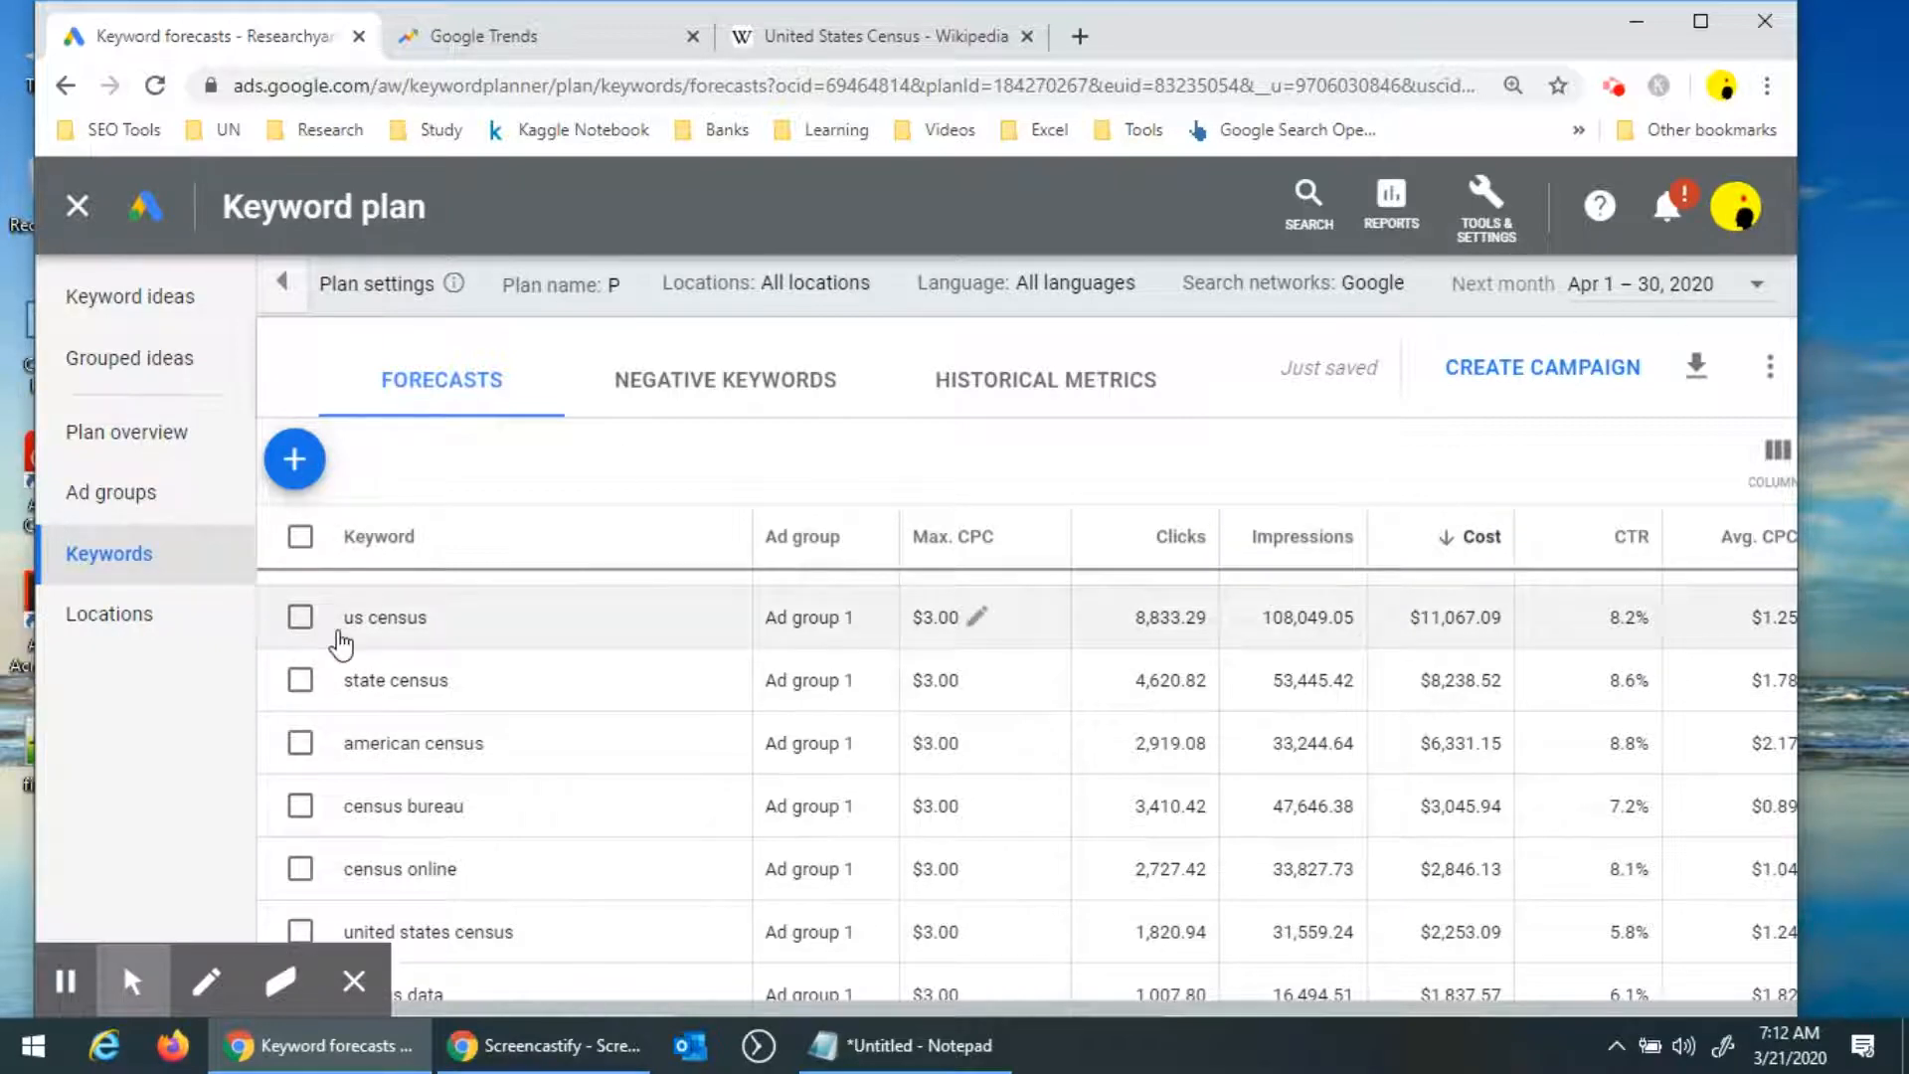
# Scroll through the cost-sorted keyword forecasts to review them.
pyautogui.scroll(-4, 696, 711)
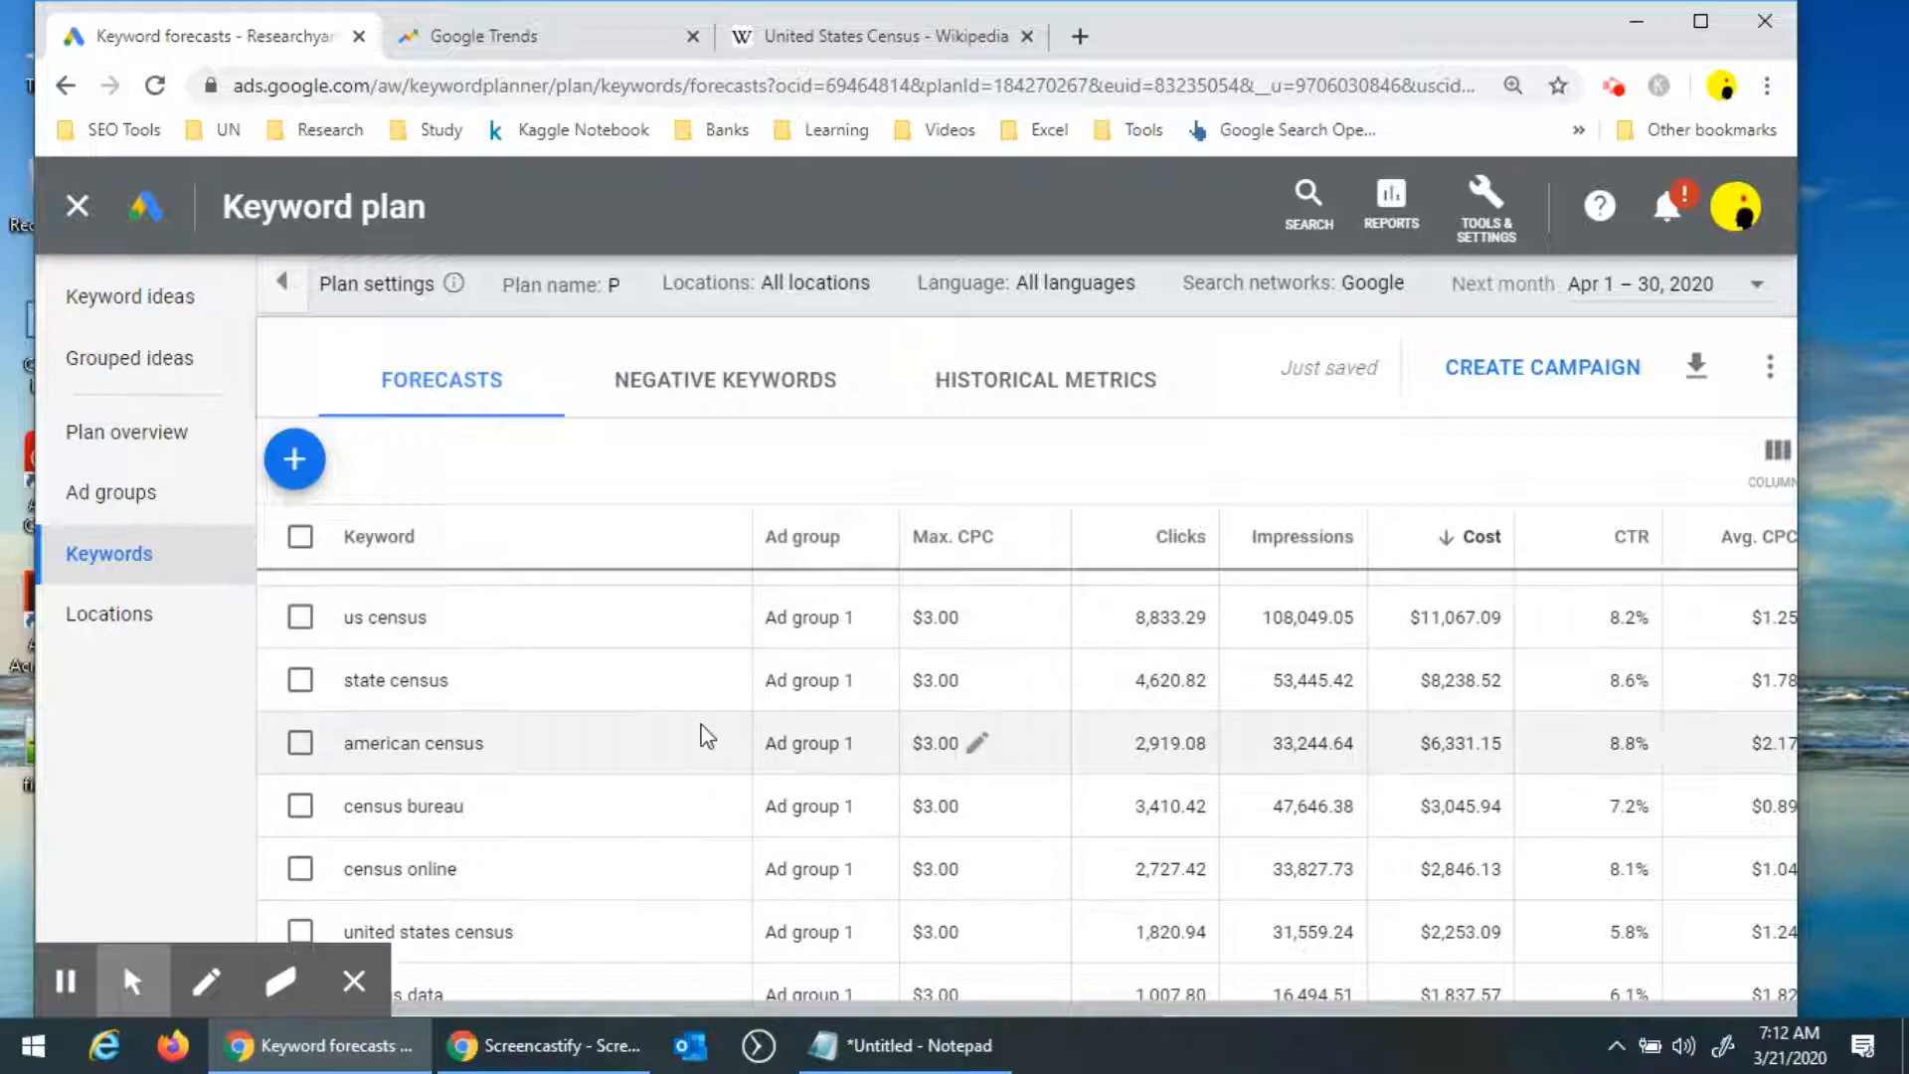
pyautogui.scroll(4, 706, 734)
pyautogui.scroll(-4, 718, 729)
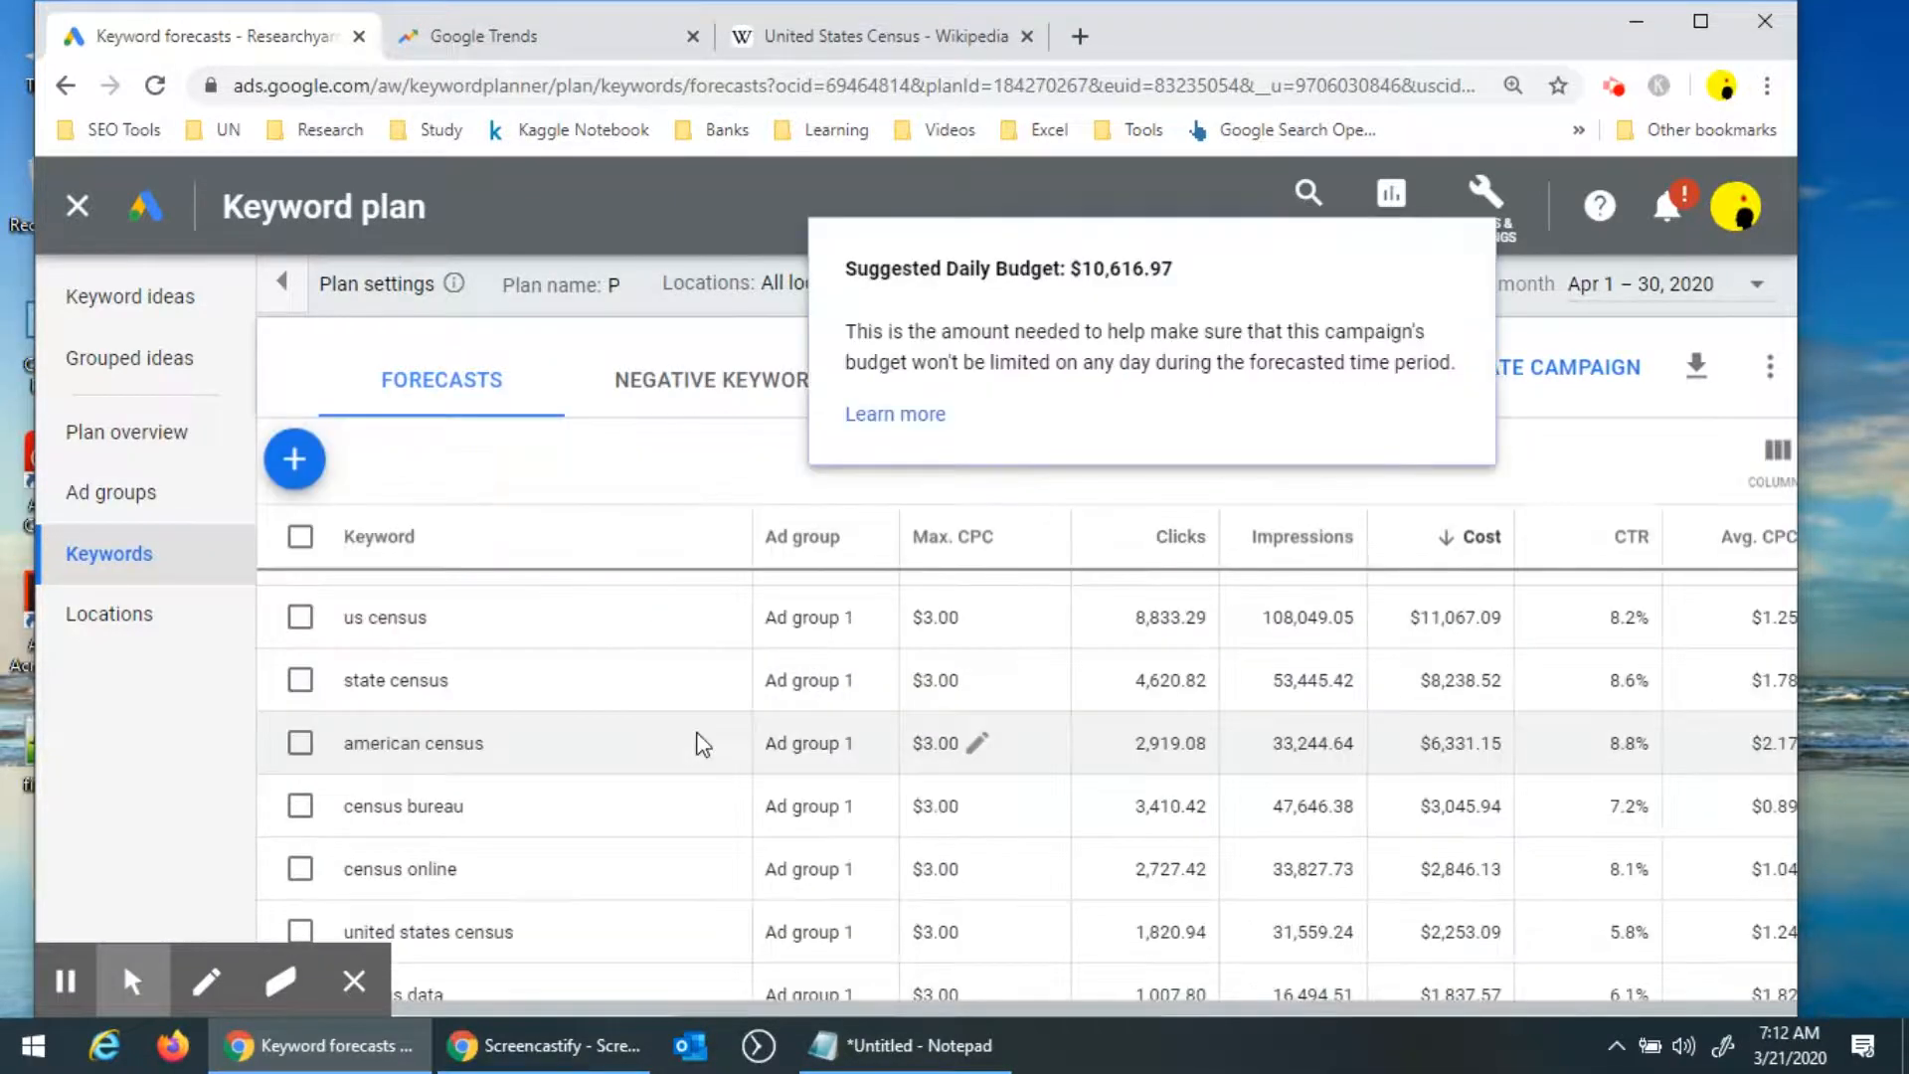
pyautogui.scroll(4, 718, 731)
pyautogui.scroll(-4, 1221, 618)
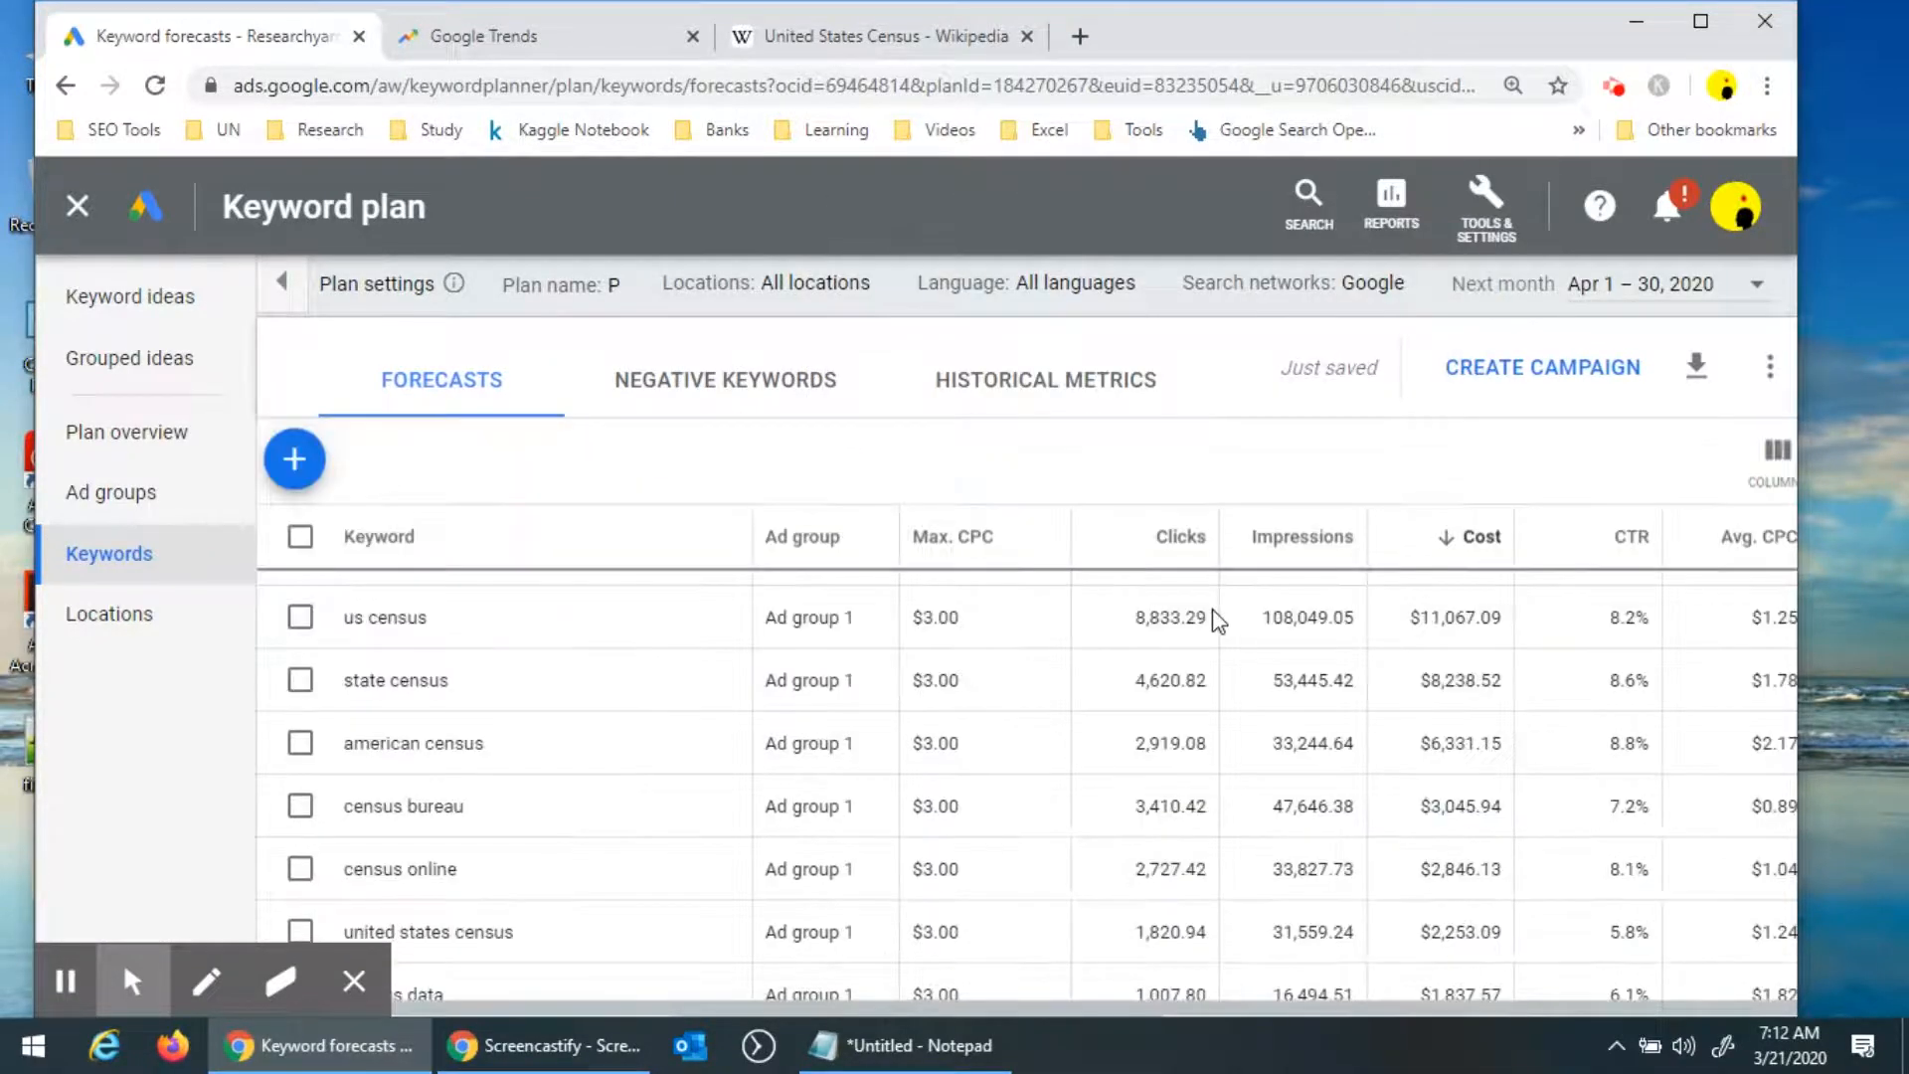
pyautogui.scroll(-5, 1219, 621)
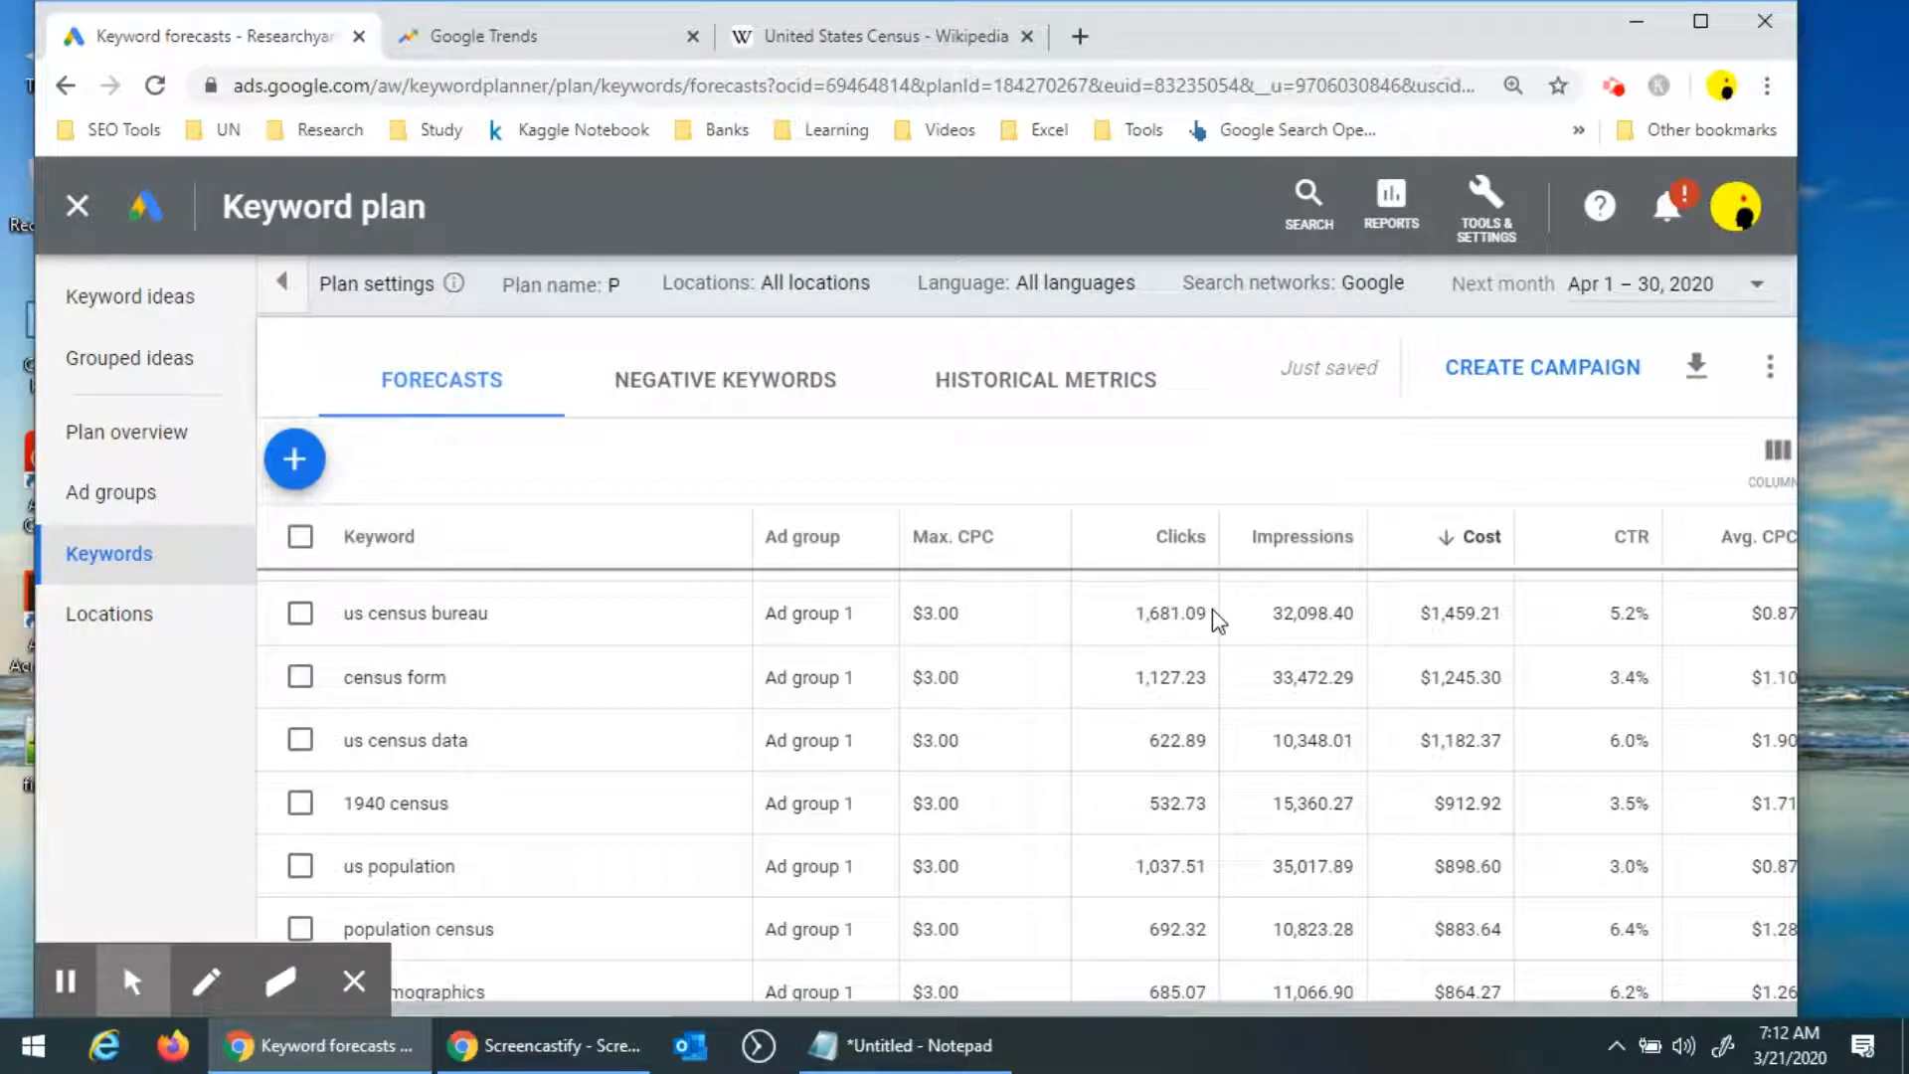
pyautogui.scroll(-3, 1217, 620)
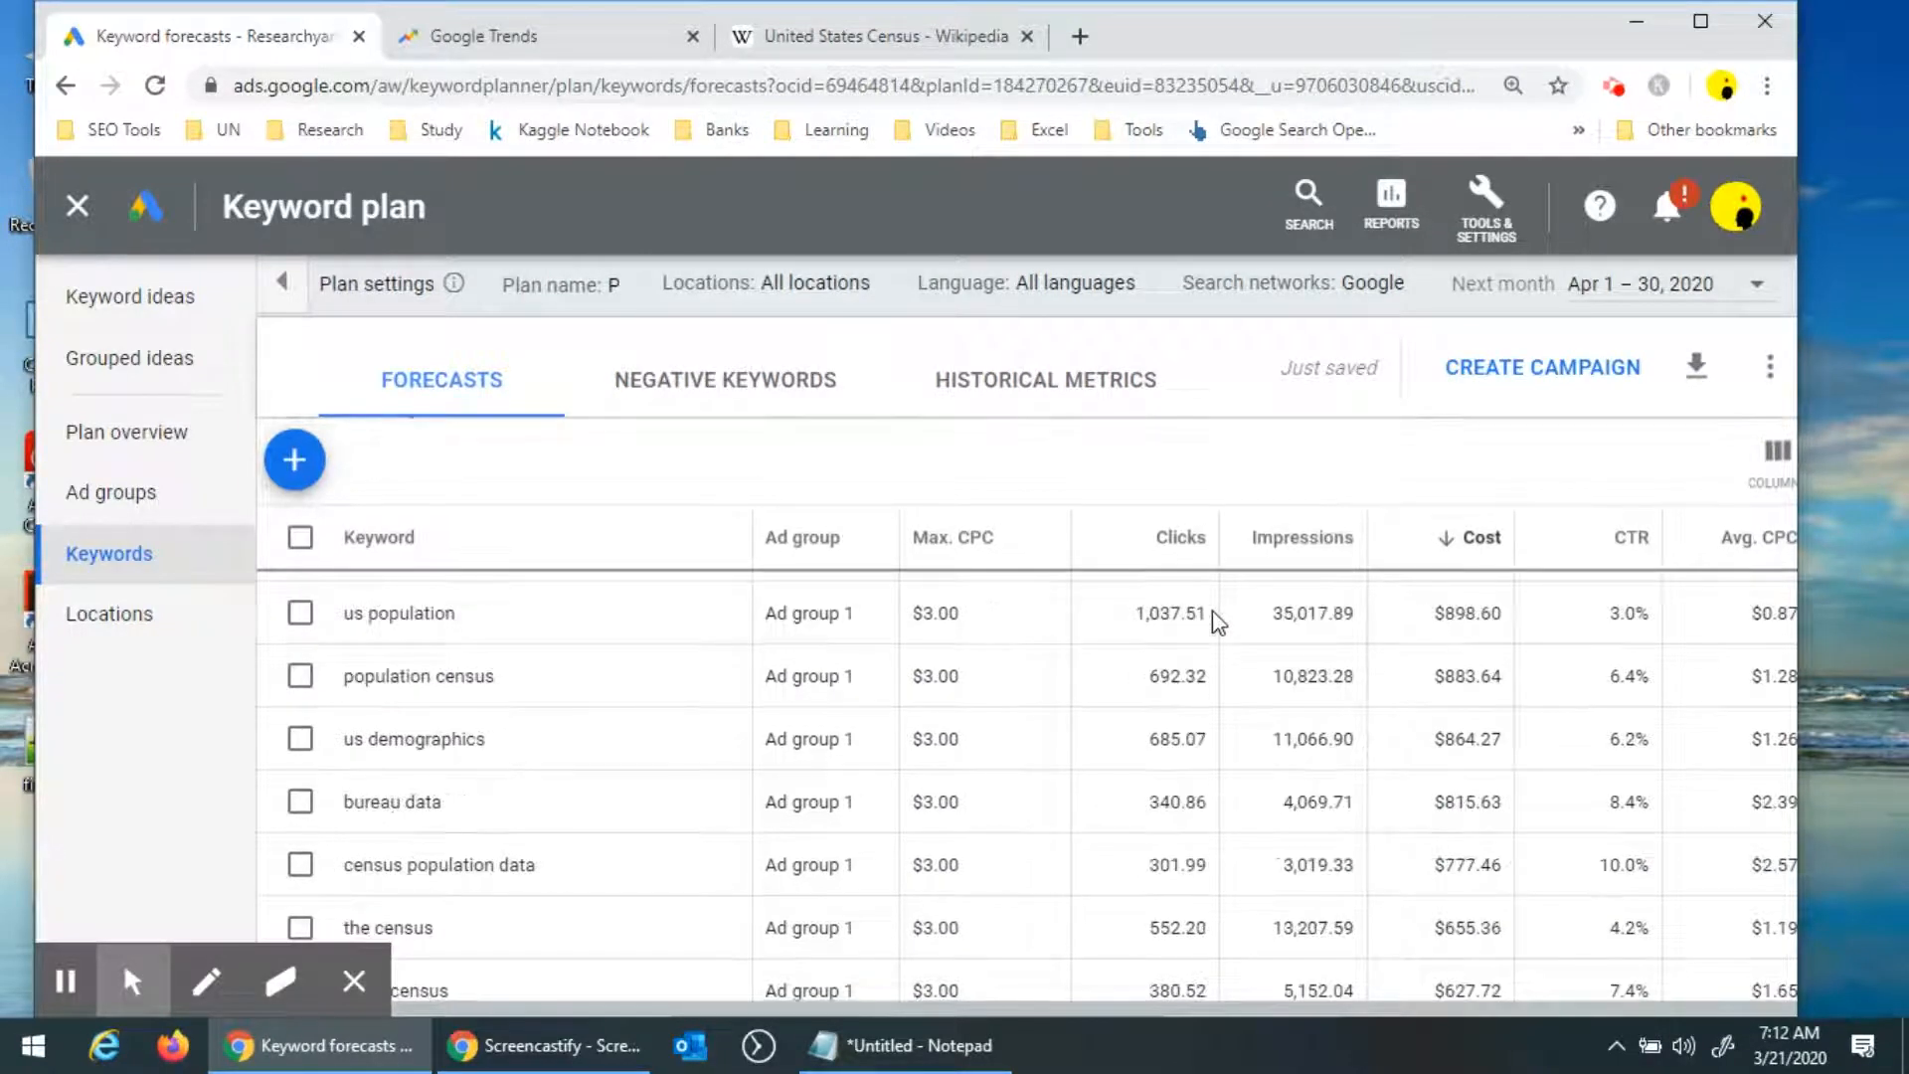
pyautogui.scroll(-3, 1214, 610)
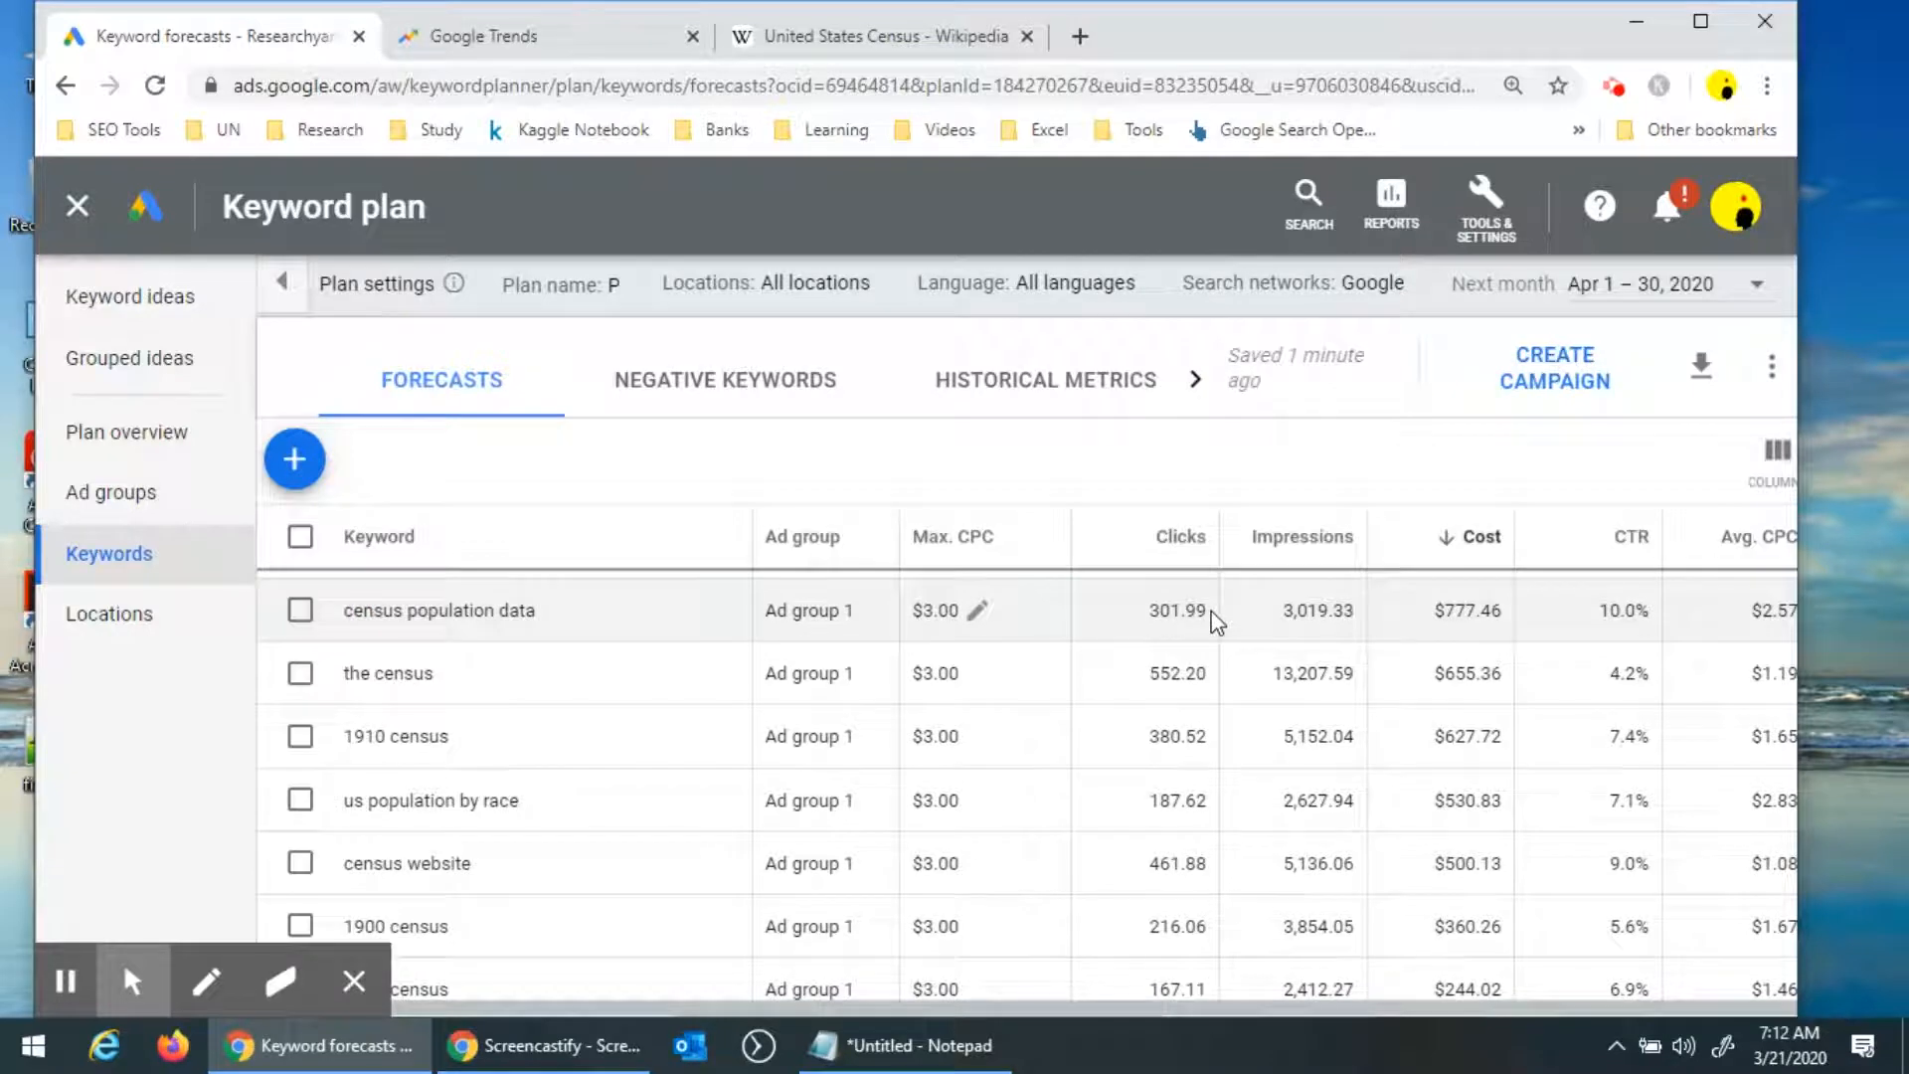
pyautogui.scroll(-3, 1213, 621)
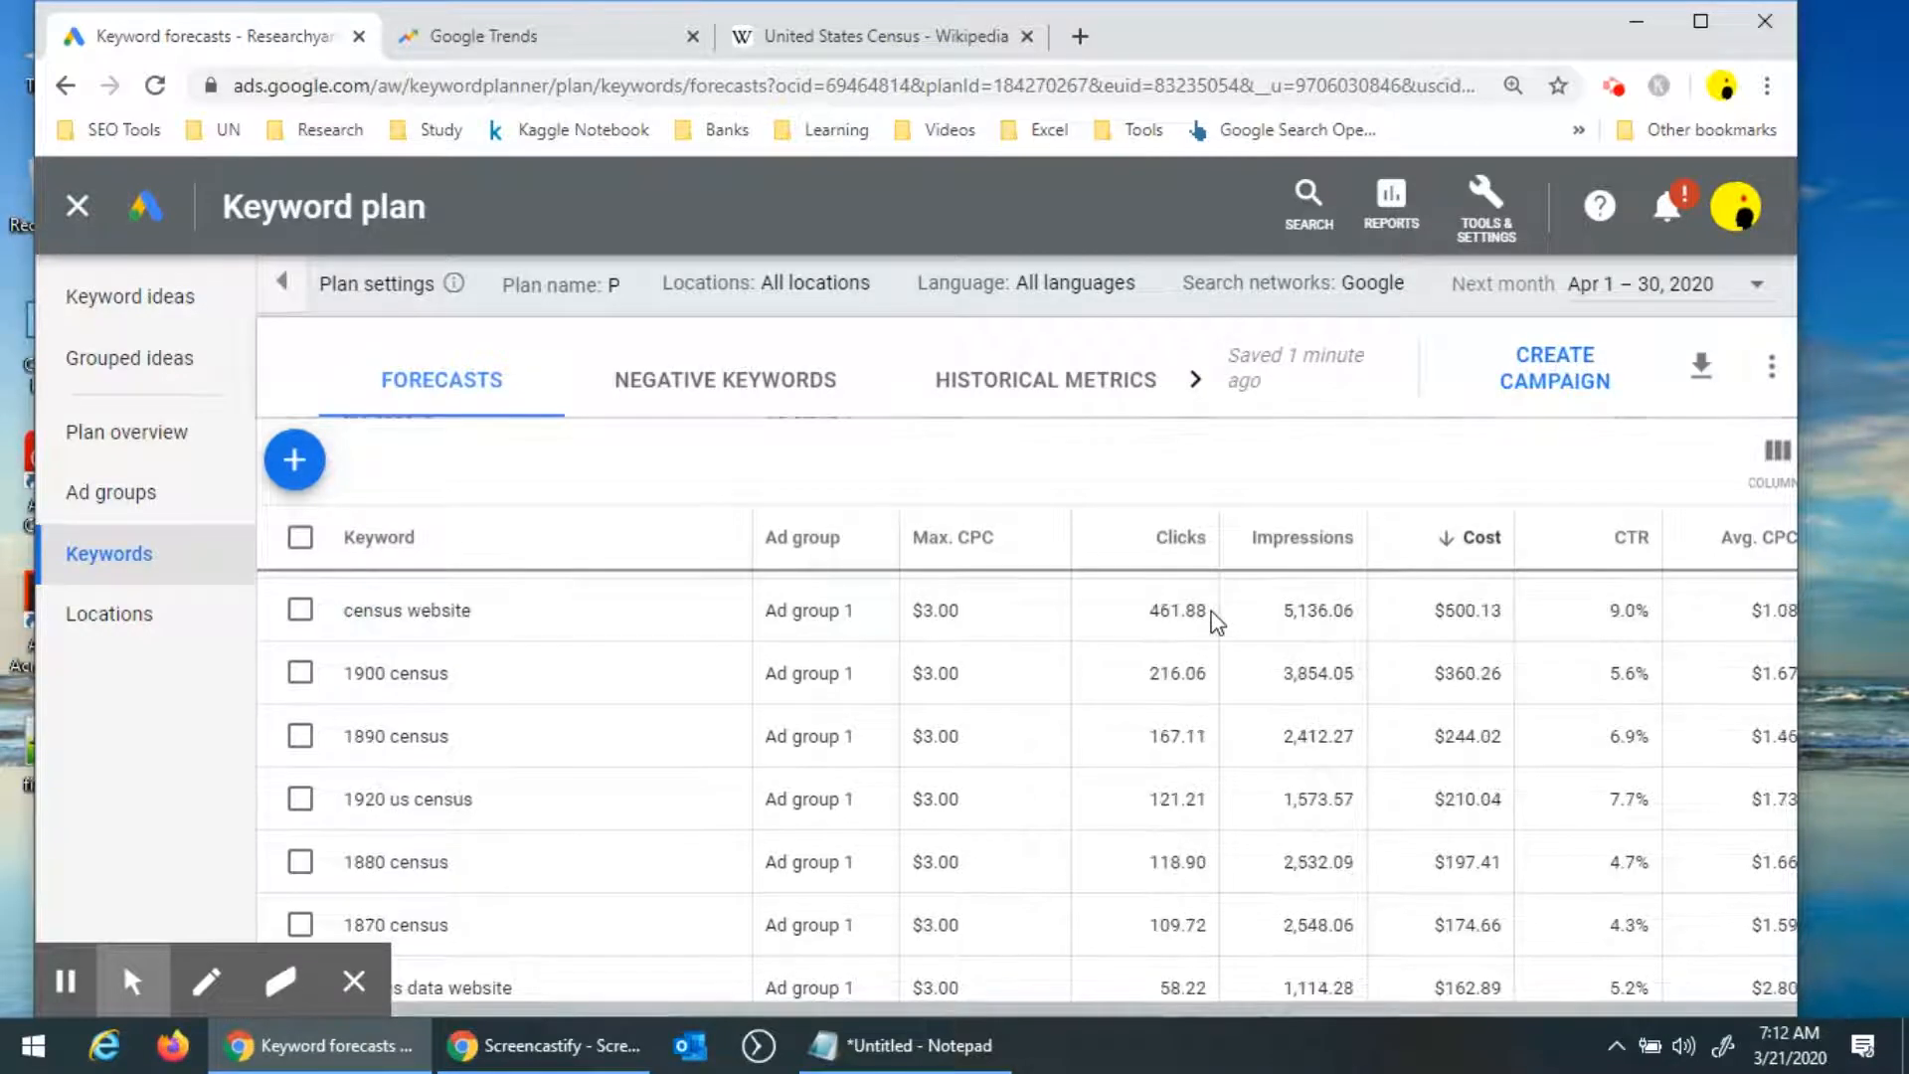
pyautogui.scroll(-5, 1217, 621)
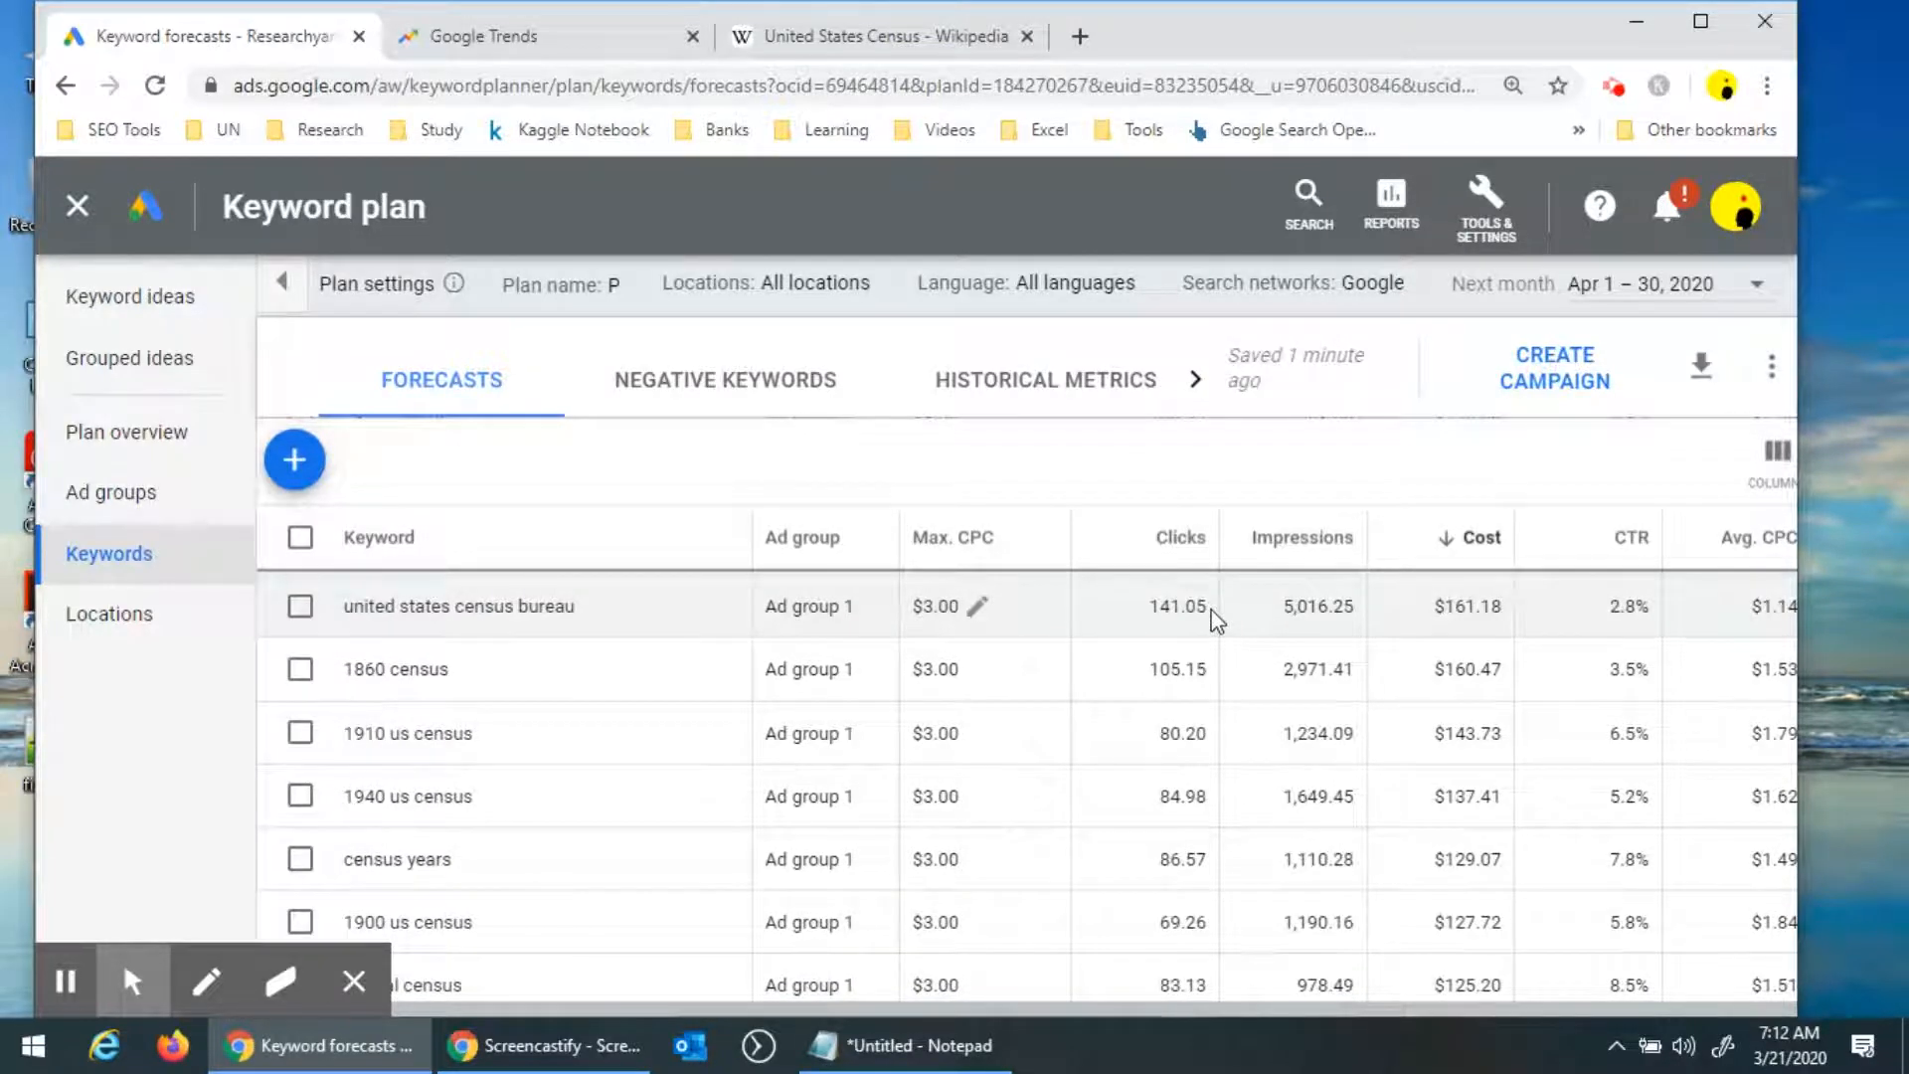
pyautogui.scroll(6, 1213, 618)
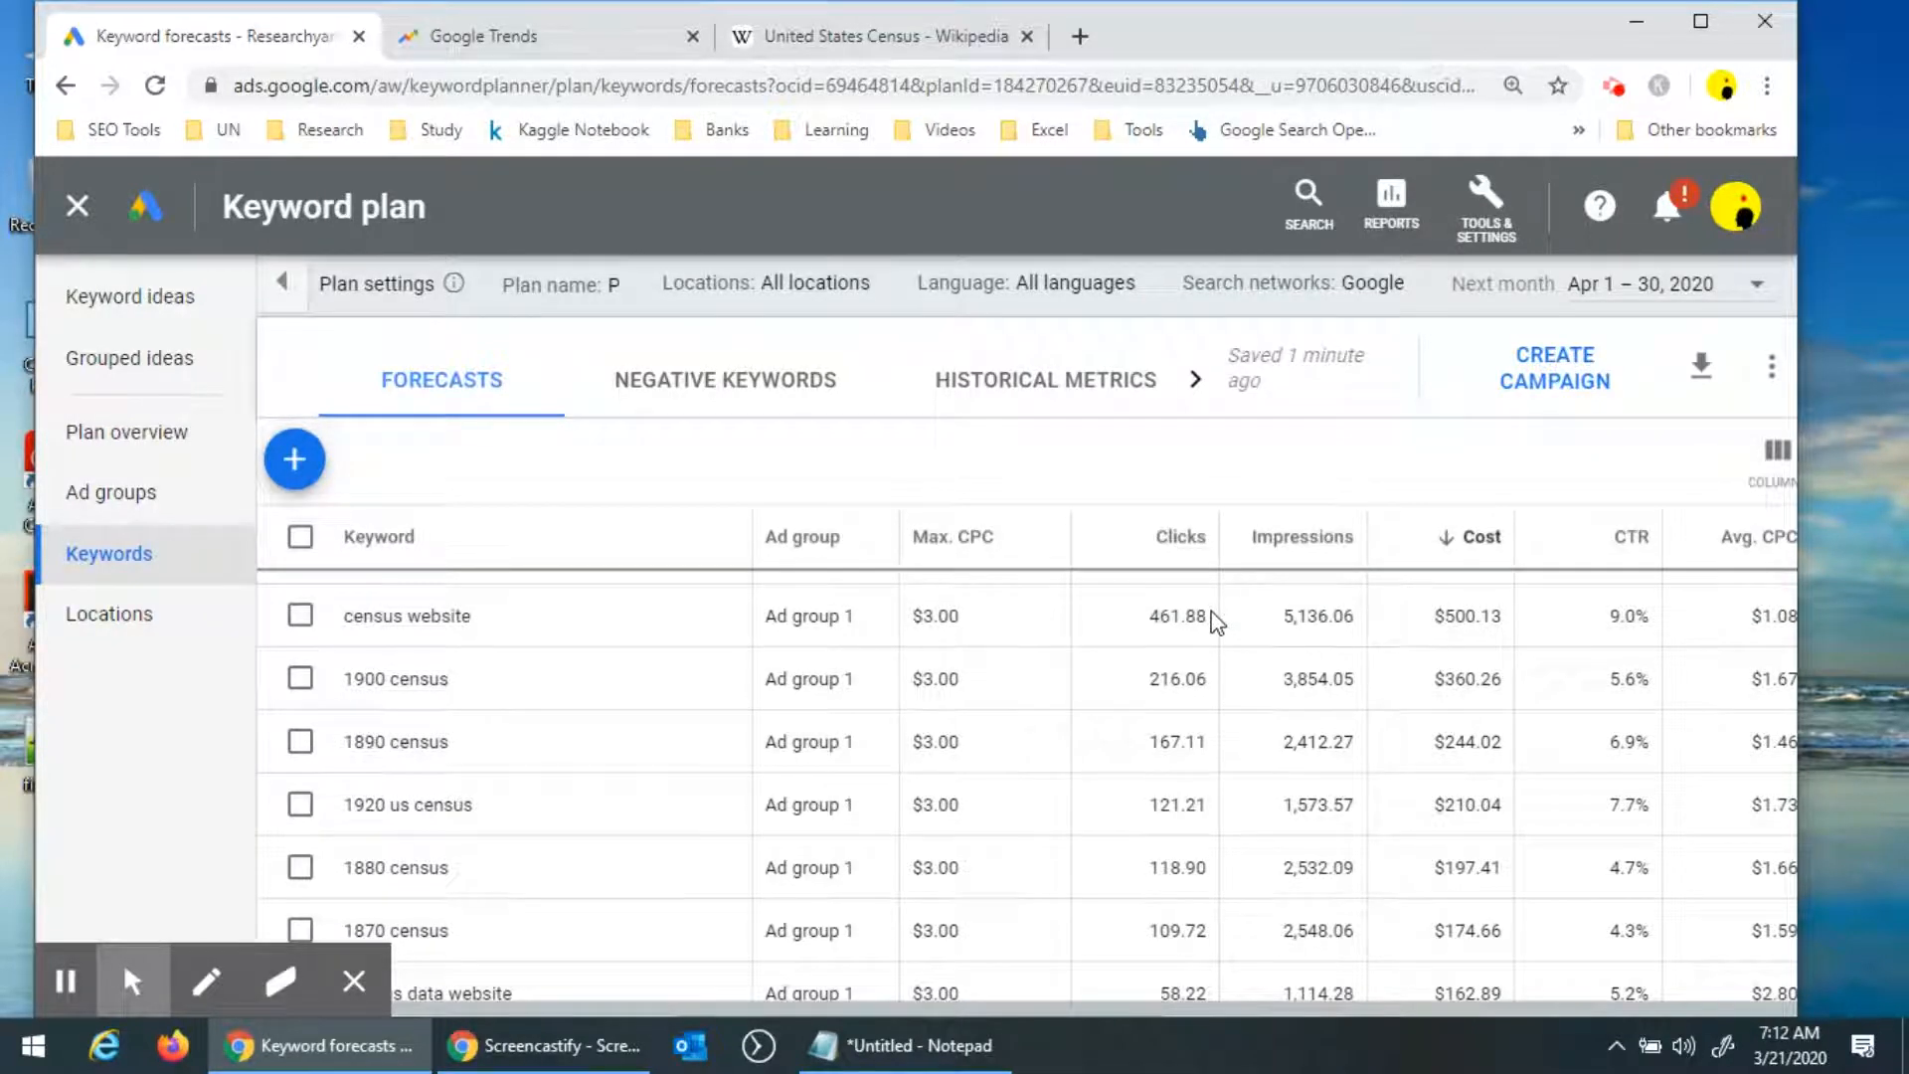
# Select the 1900 census, 1890 census, 1920 us census and 1880 census keywords.
pyautogui.click(291, 693)
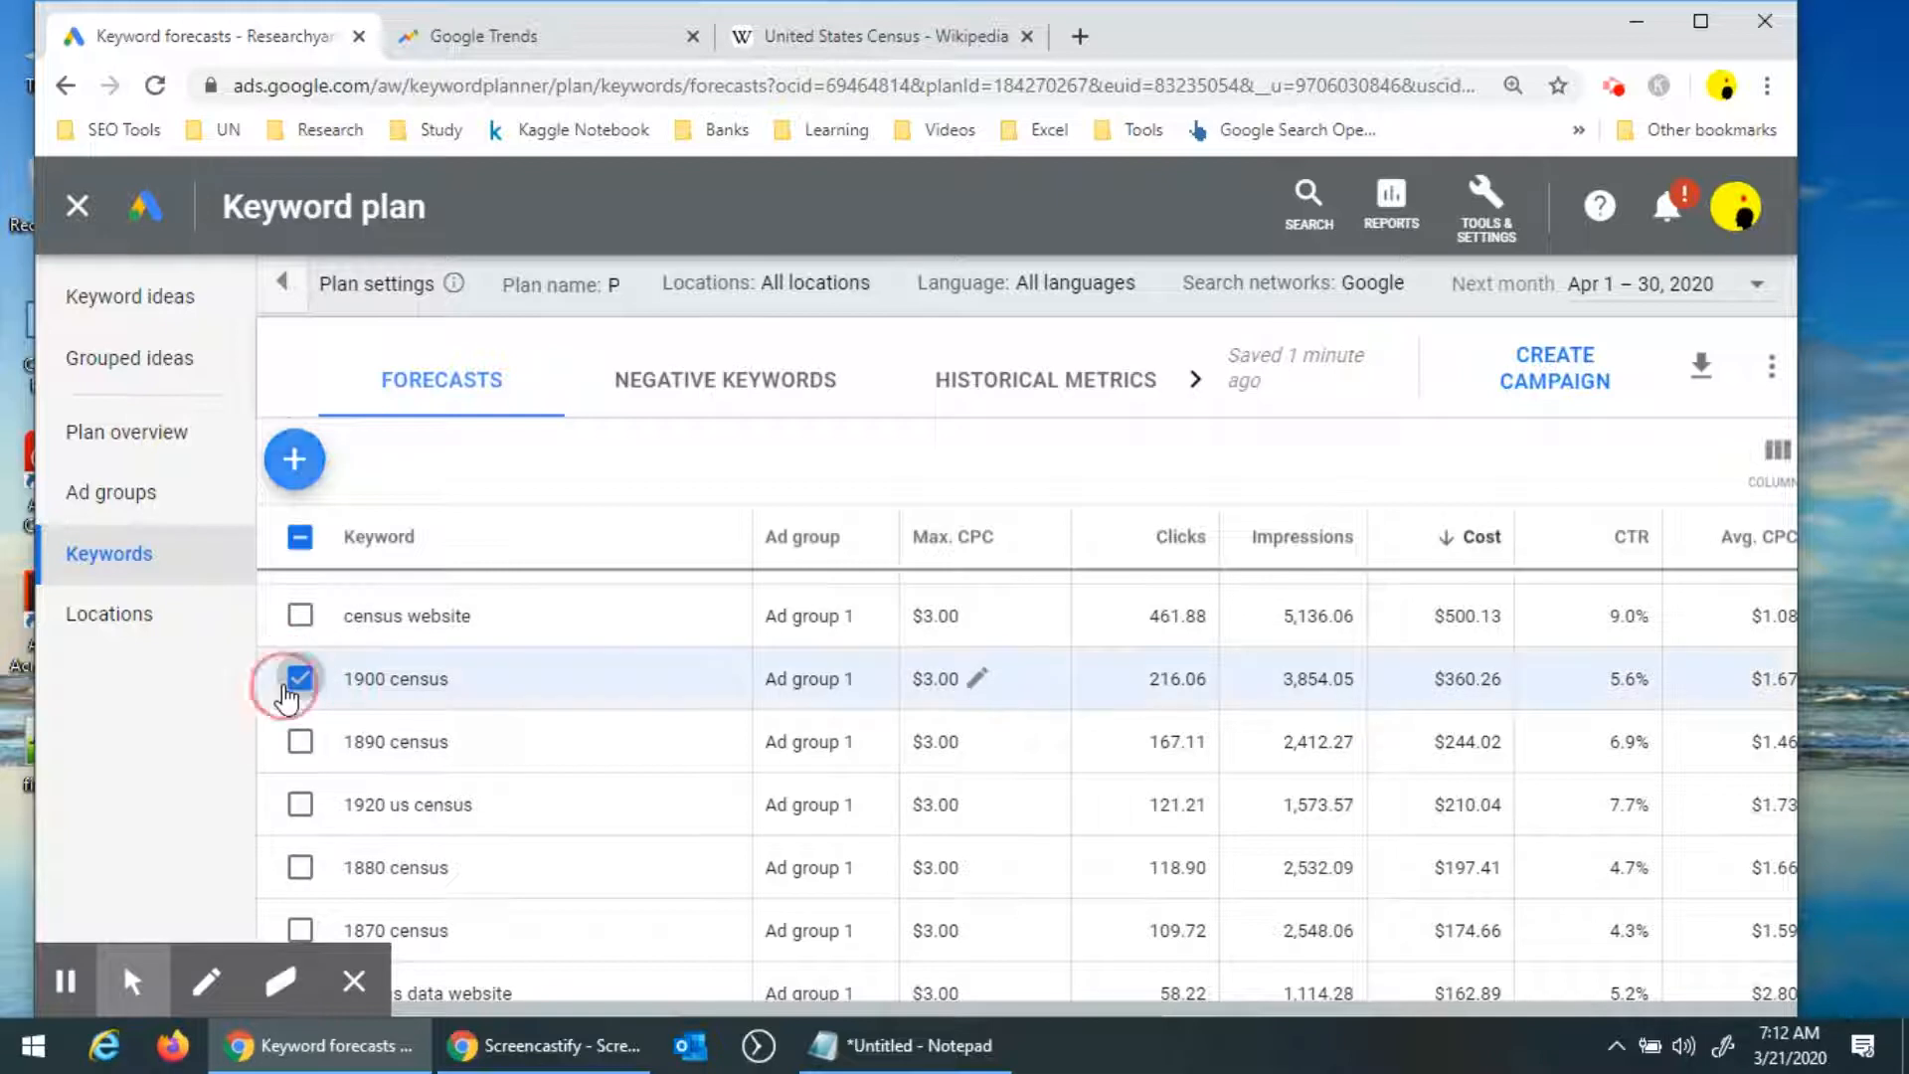
pyautogui.click(296, 748)
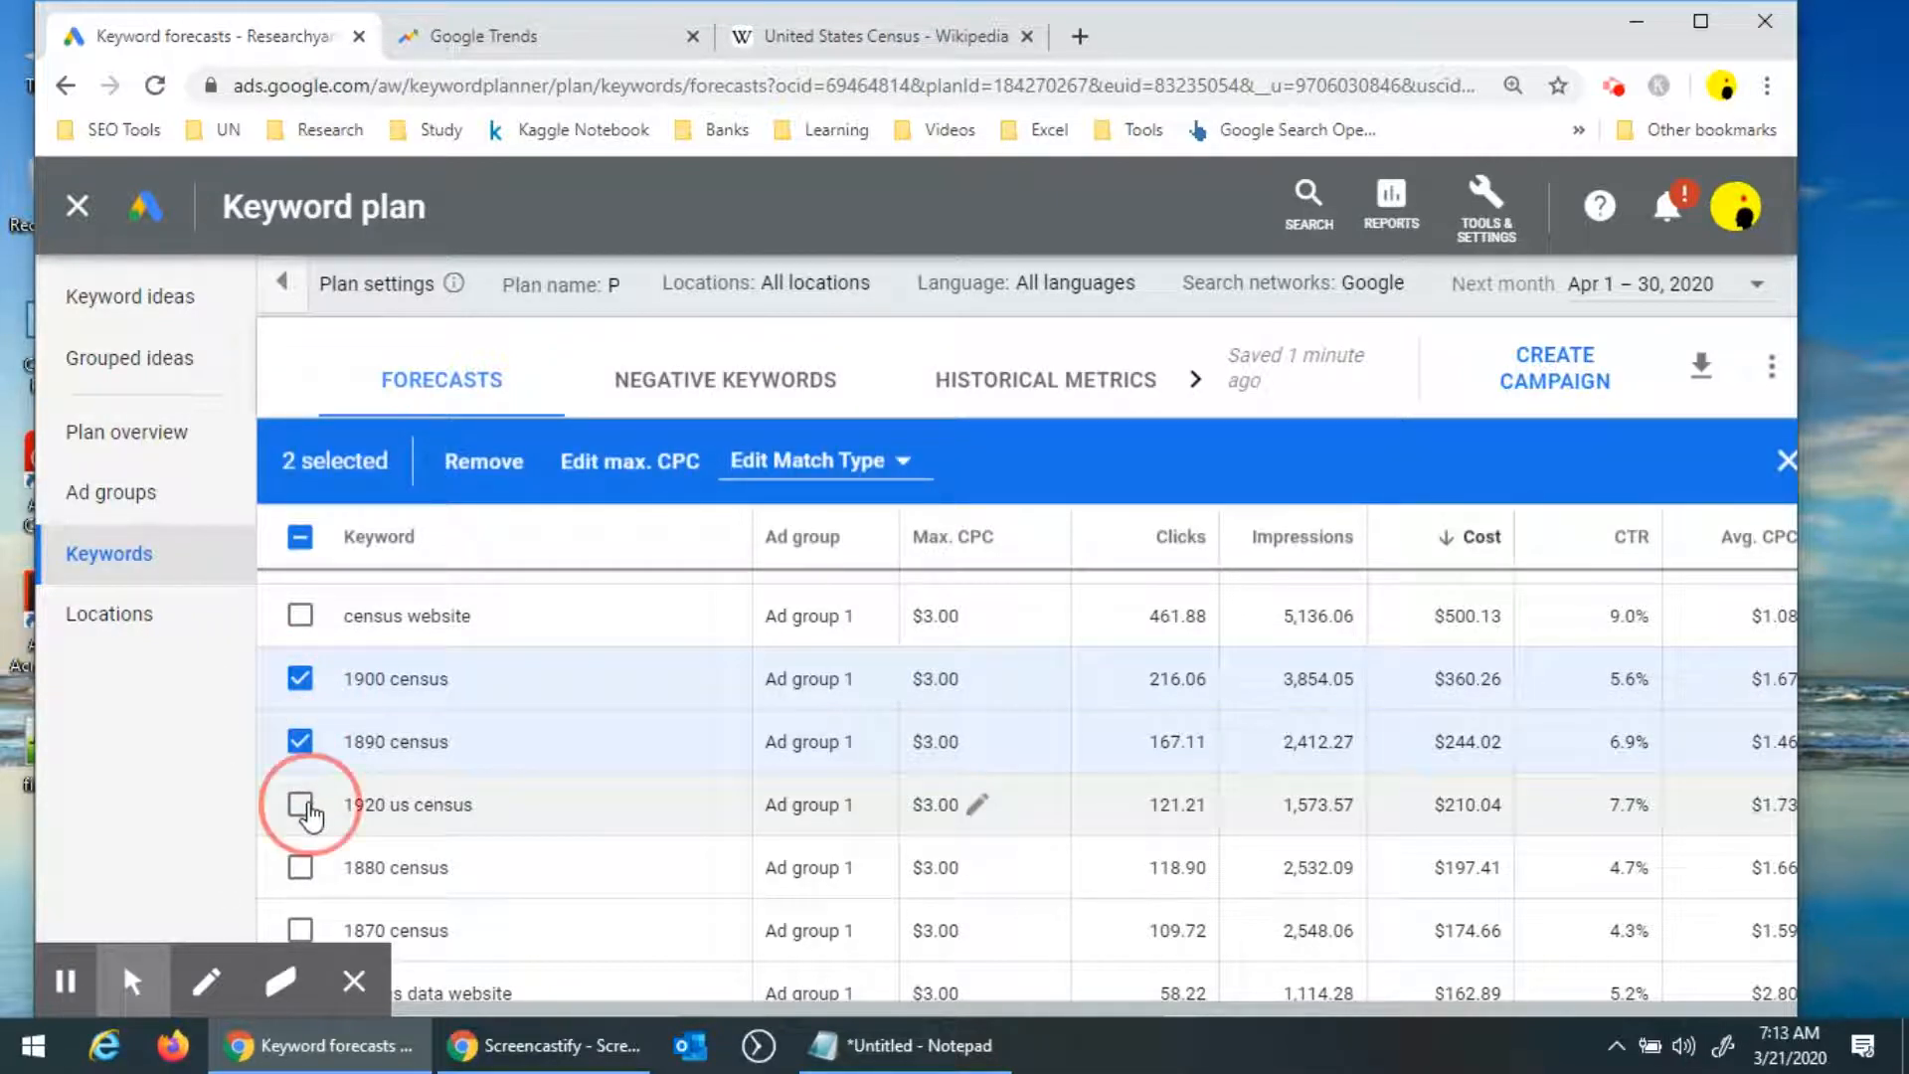
pyautogui.click(303, 807)
pyautogui.click(302, 871)
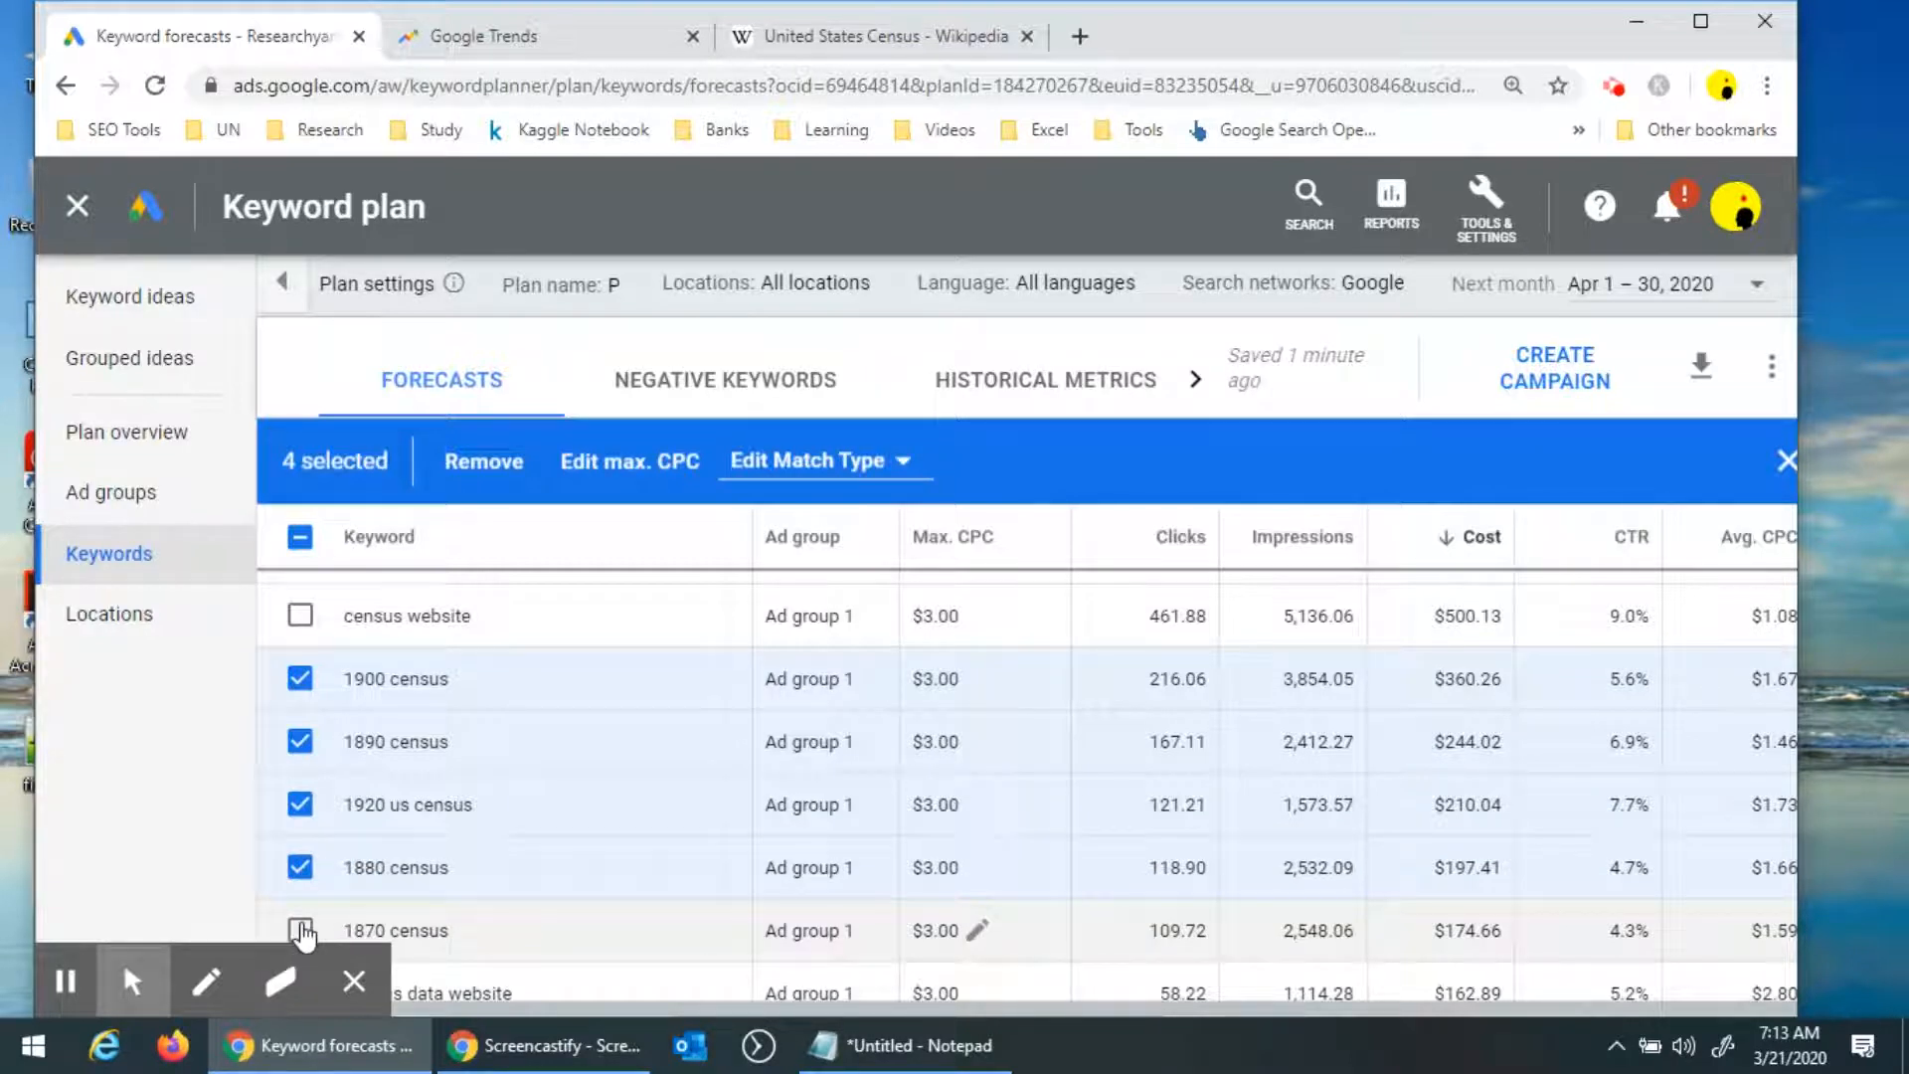
# Select all keywords, then deselect 1890 census, 1920 us census and 1880 census.
pyautogui.click(299, 538)
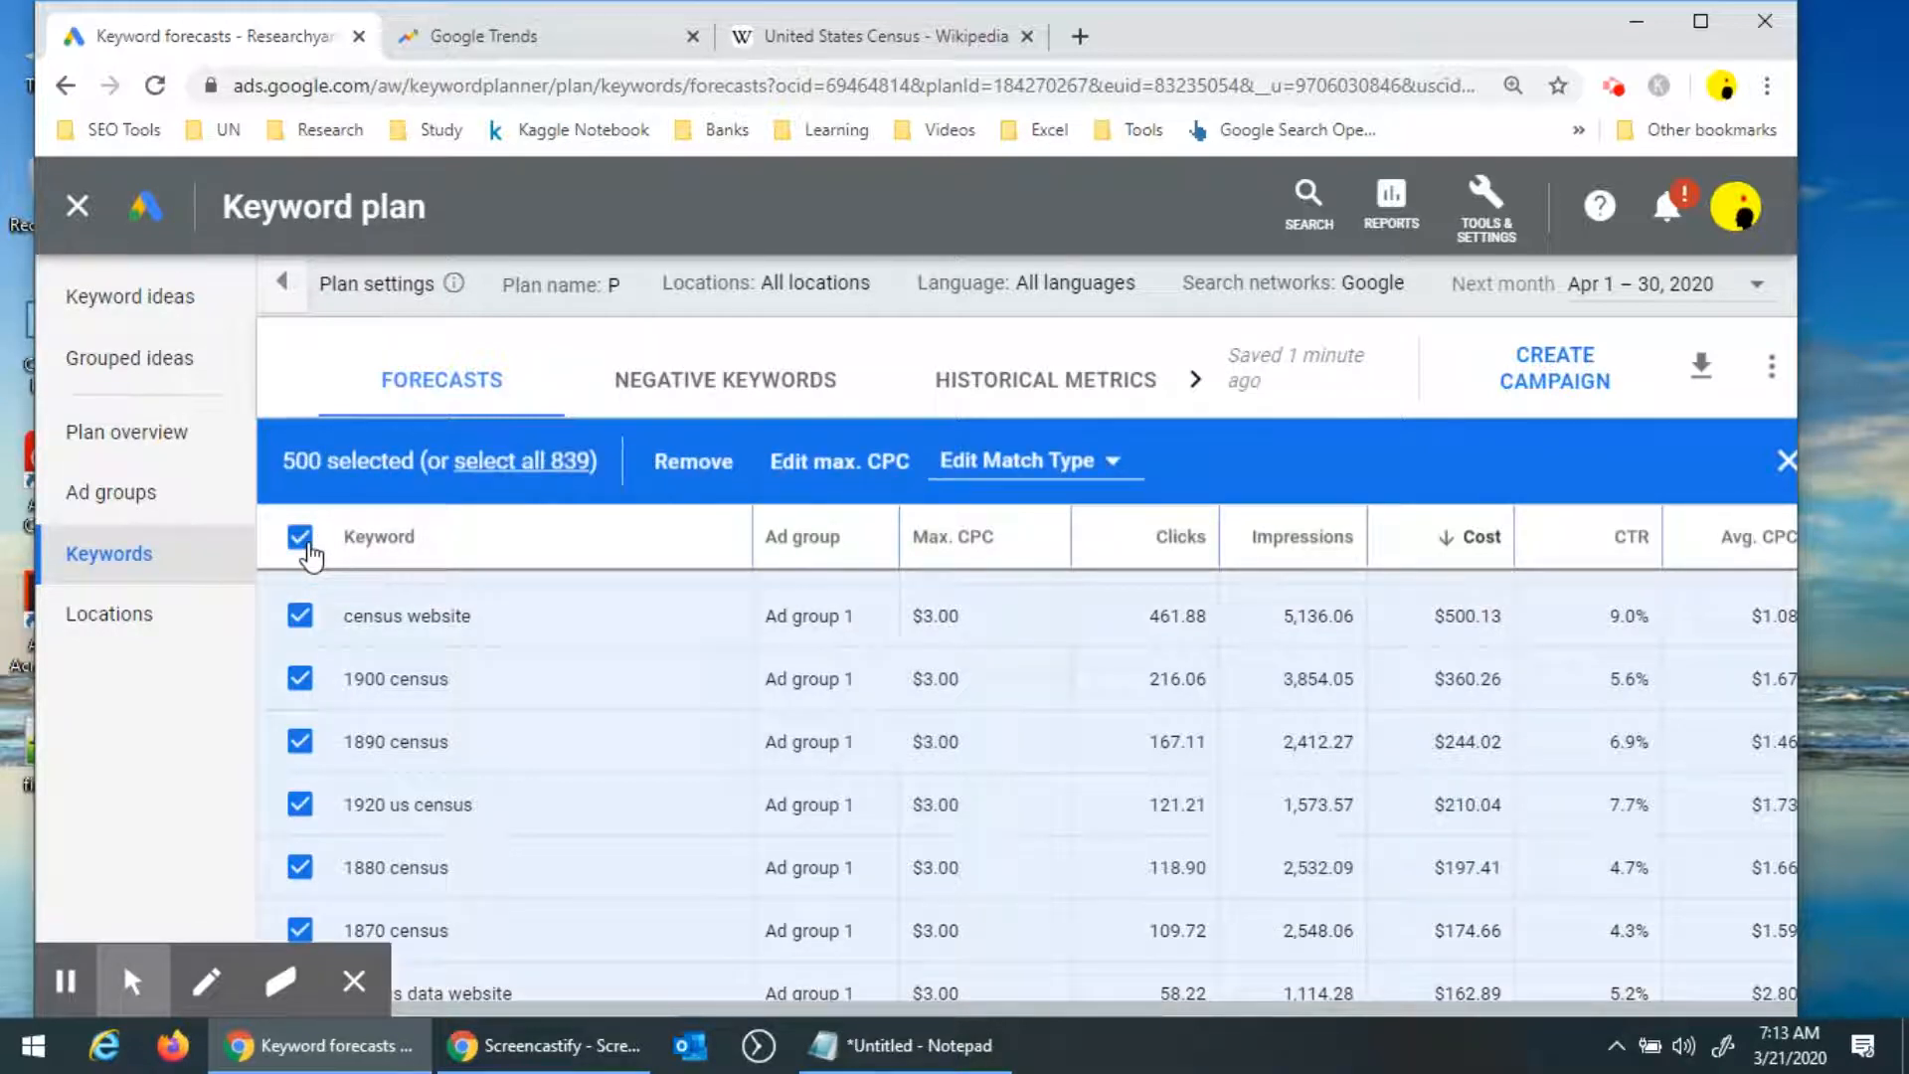
pyautogui.click(300, 741)
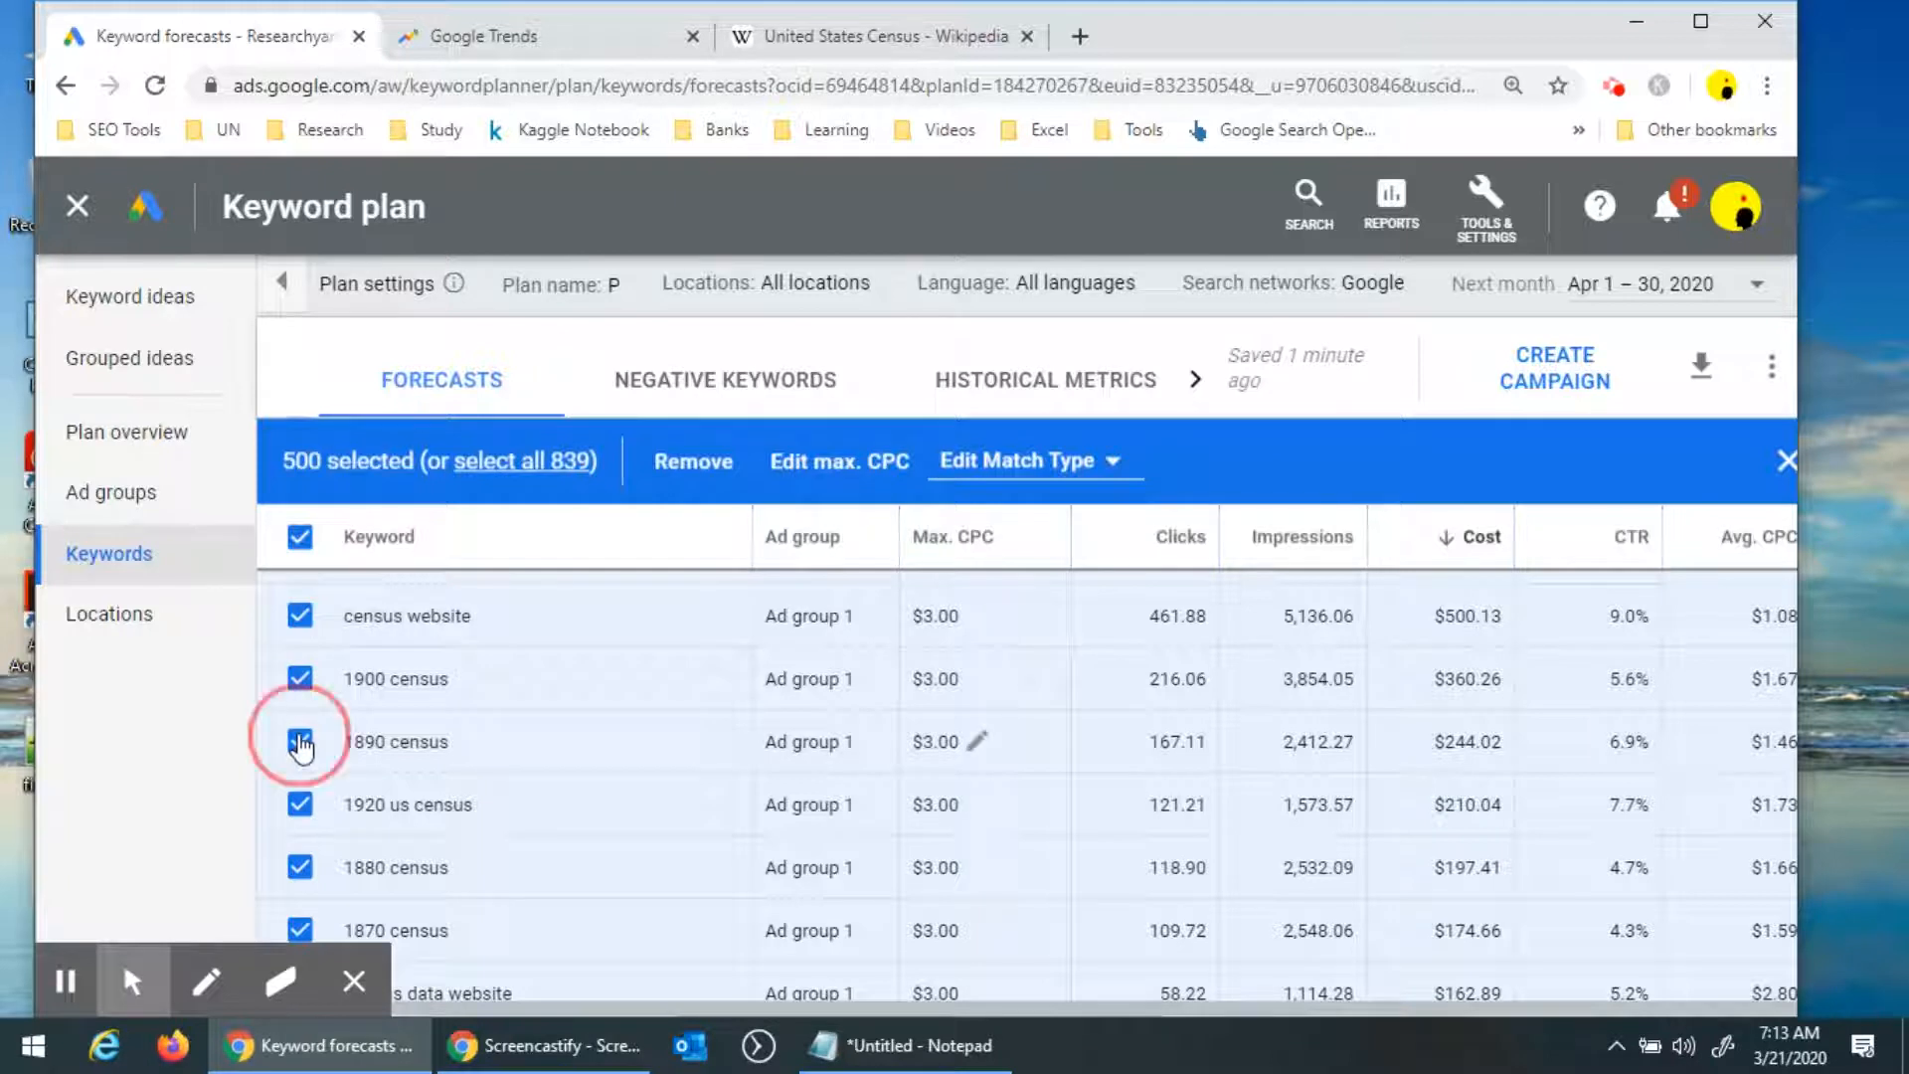
pyautogui.click(300, 804)
pyautogui.click(300, 867)
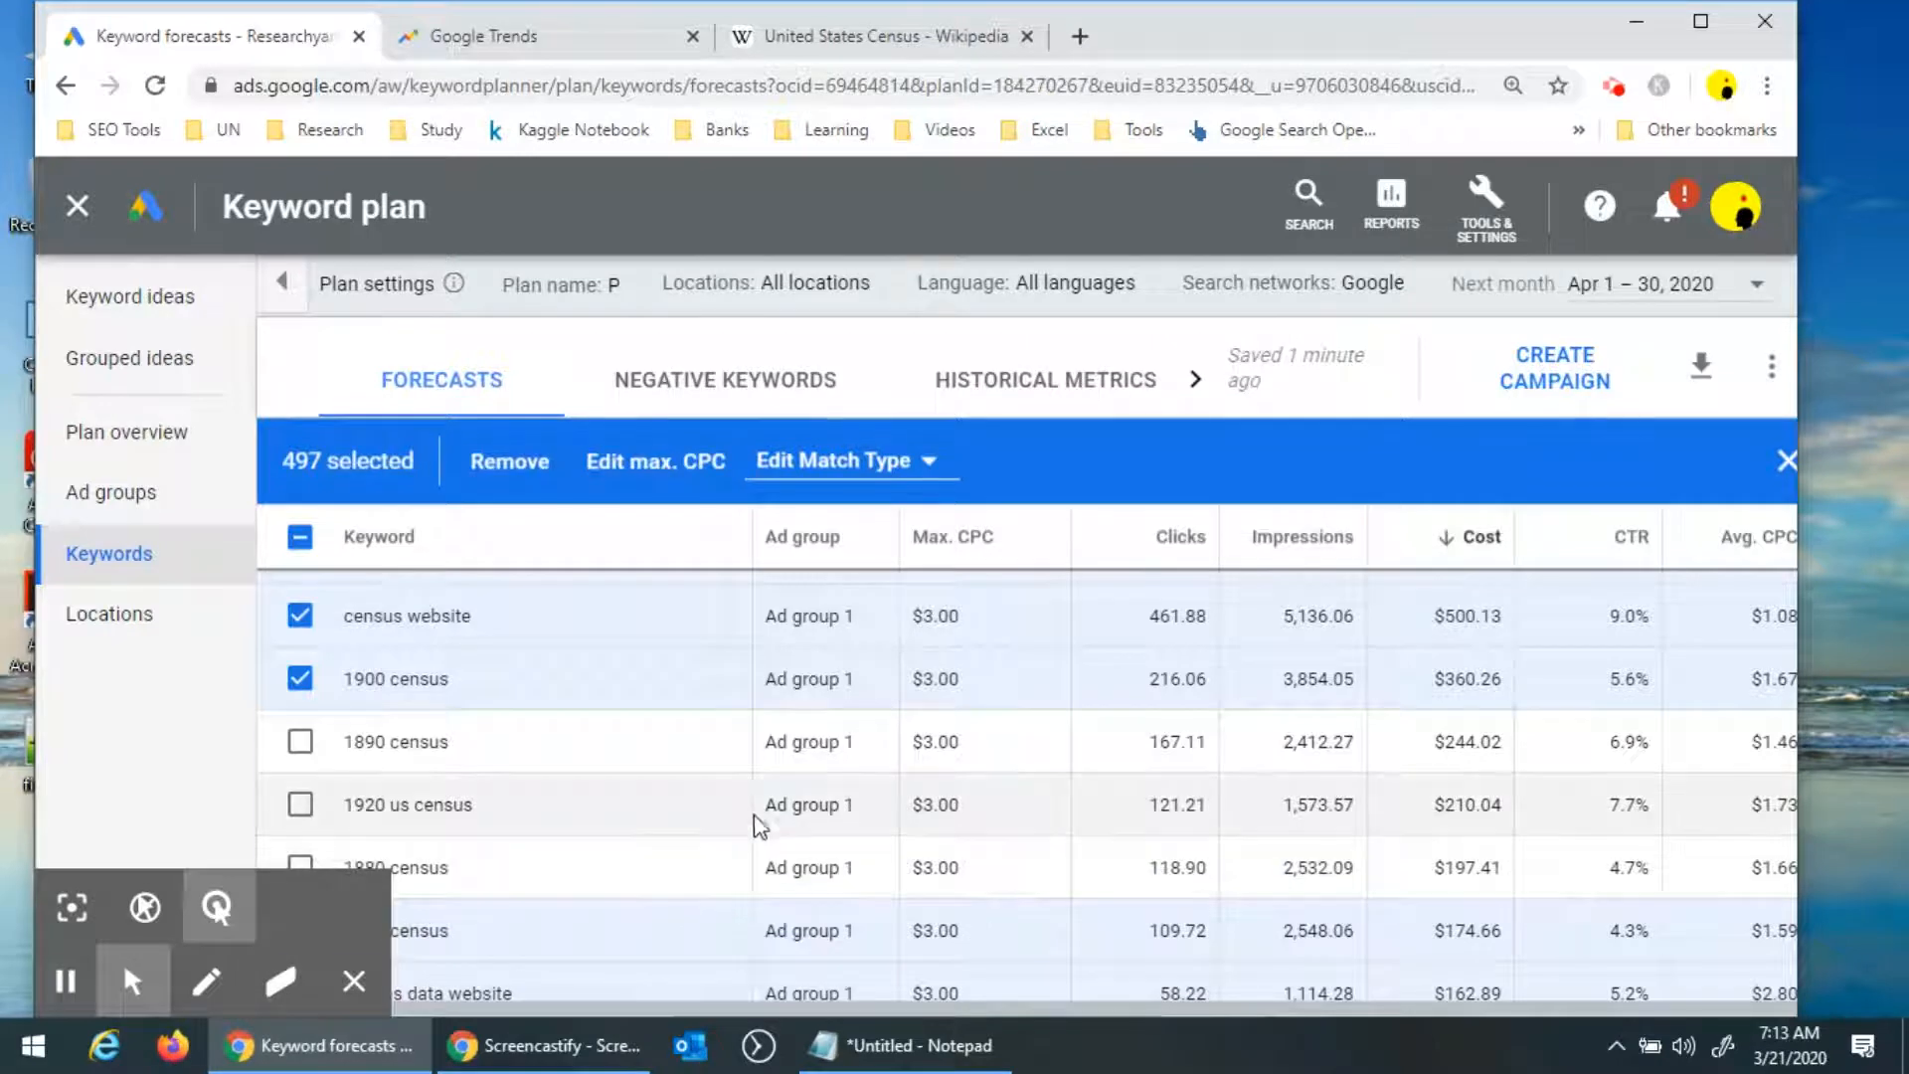
# Deselect the 1900 census keyword and remove all other selected keywords from the plan.
pyautogui.scroll(-3, 596, 796)
pyautogui.click(298, 678)
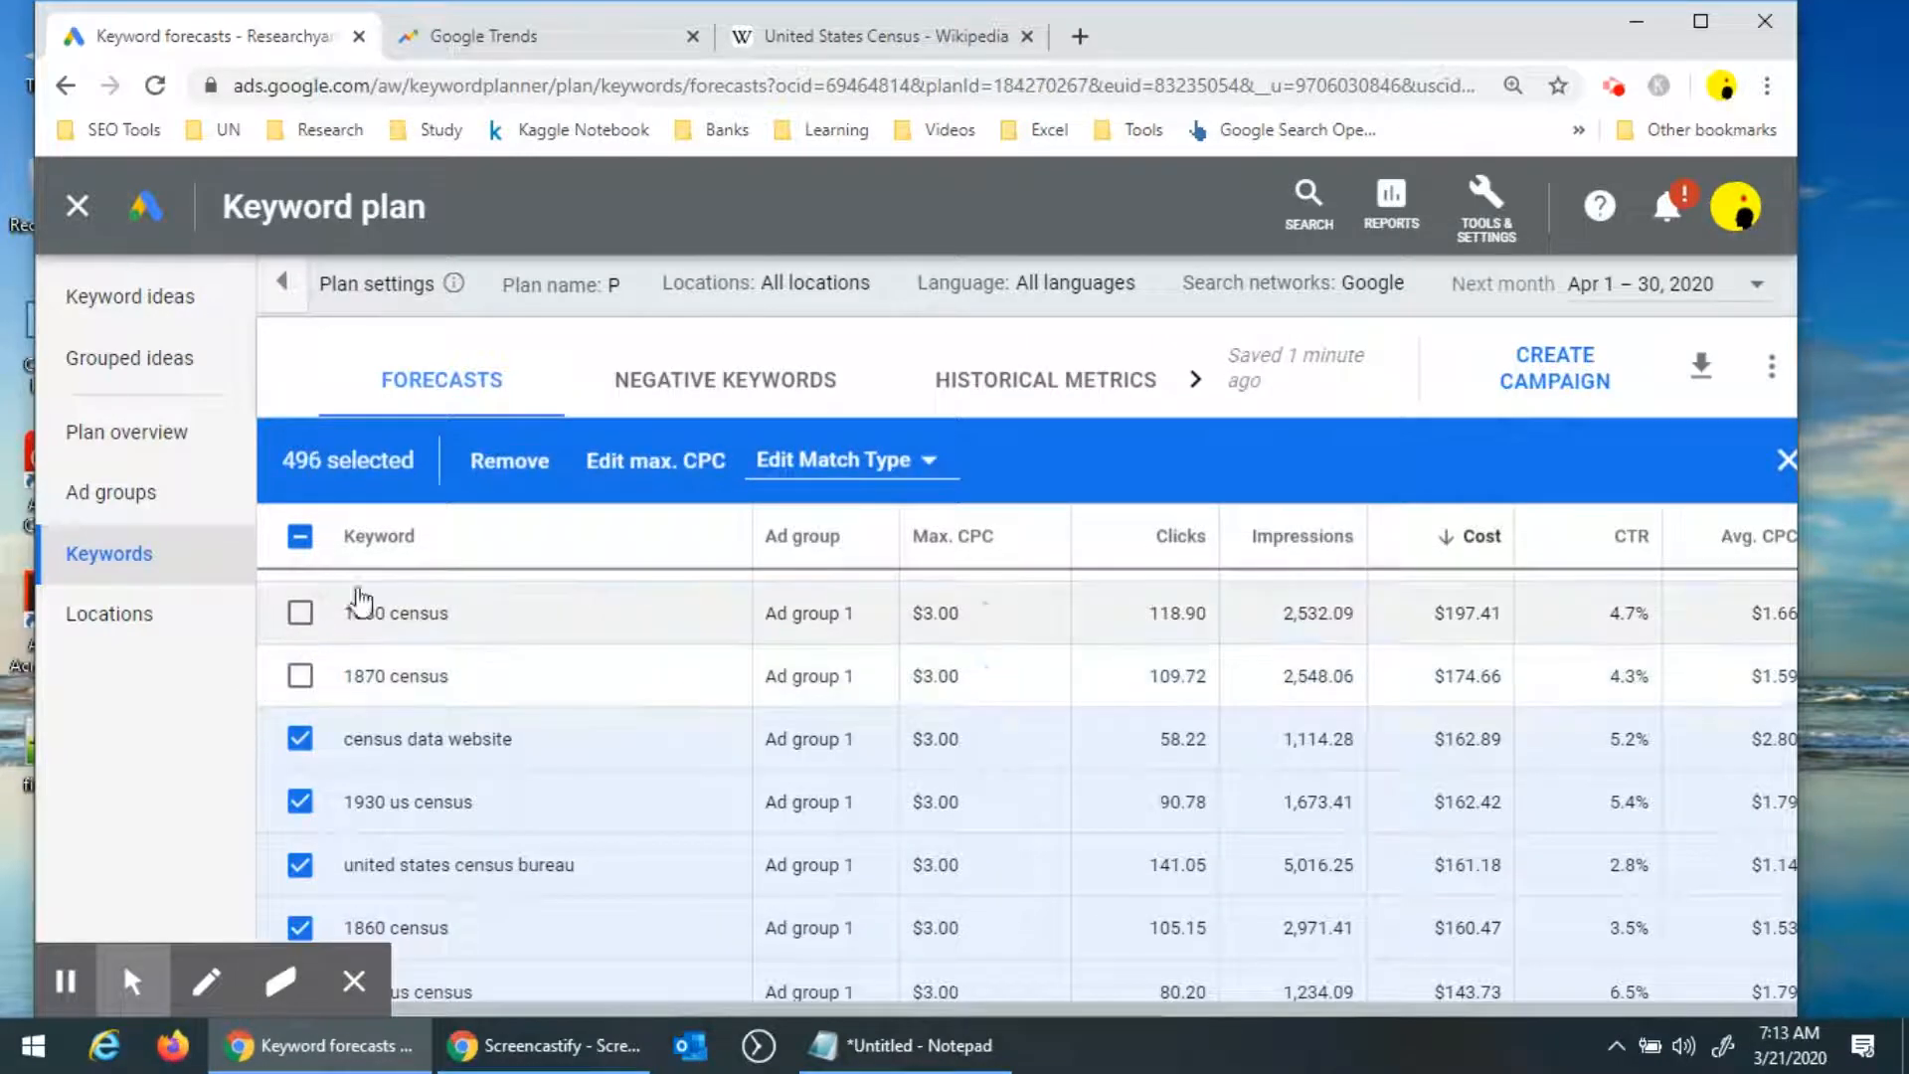
pyautogui.click(505, 465)
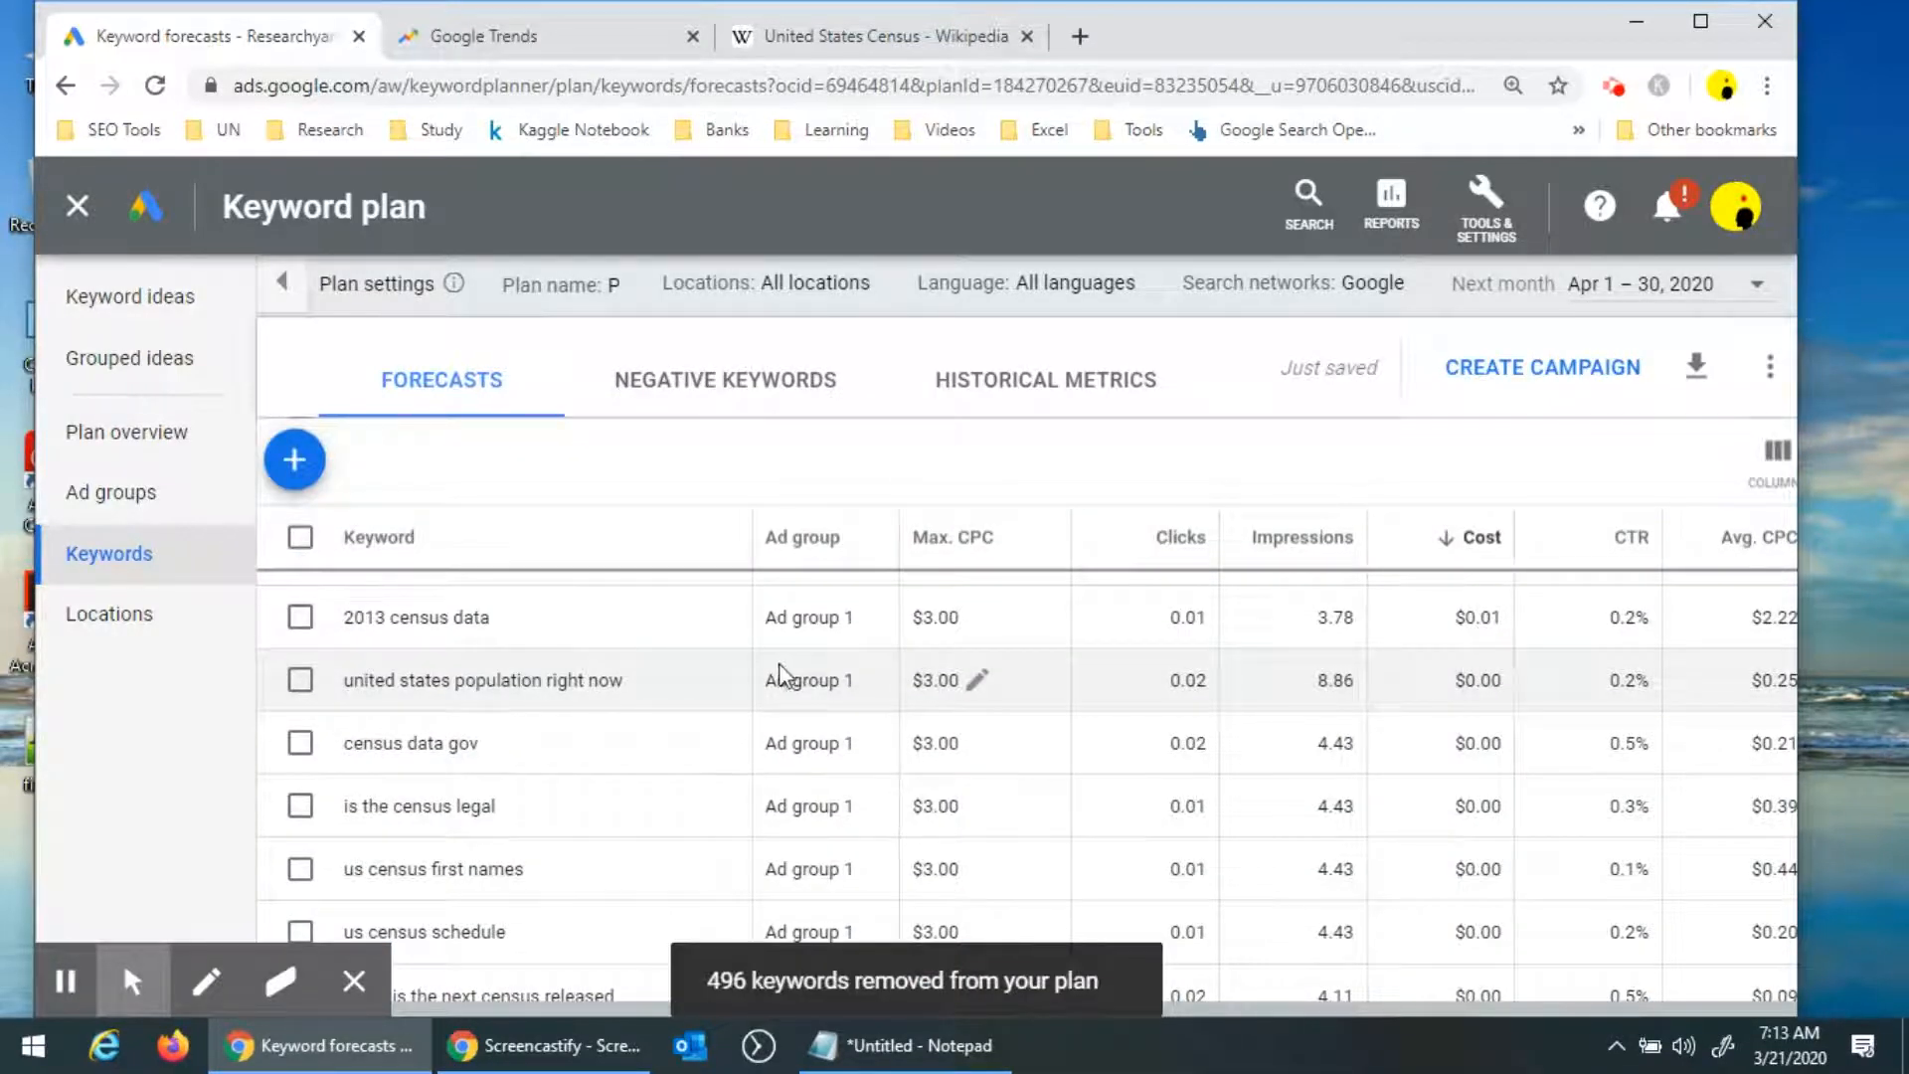
# Select all remaining keywords, then deselect 1880 census, 1920 us census and 1800 federal census.
pyautogui.scroll(10, 781, 676)
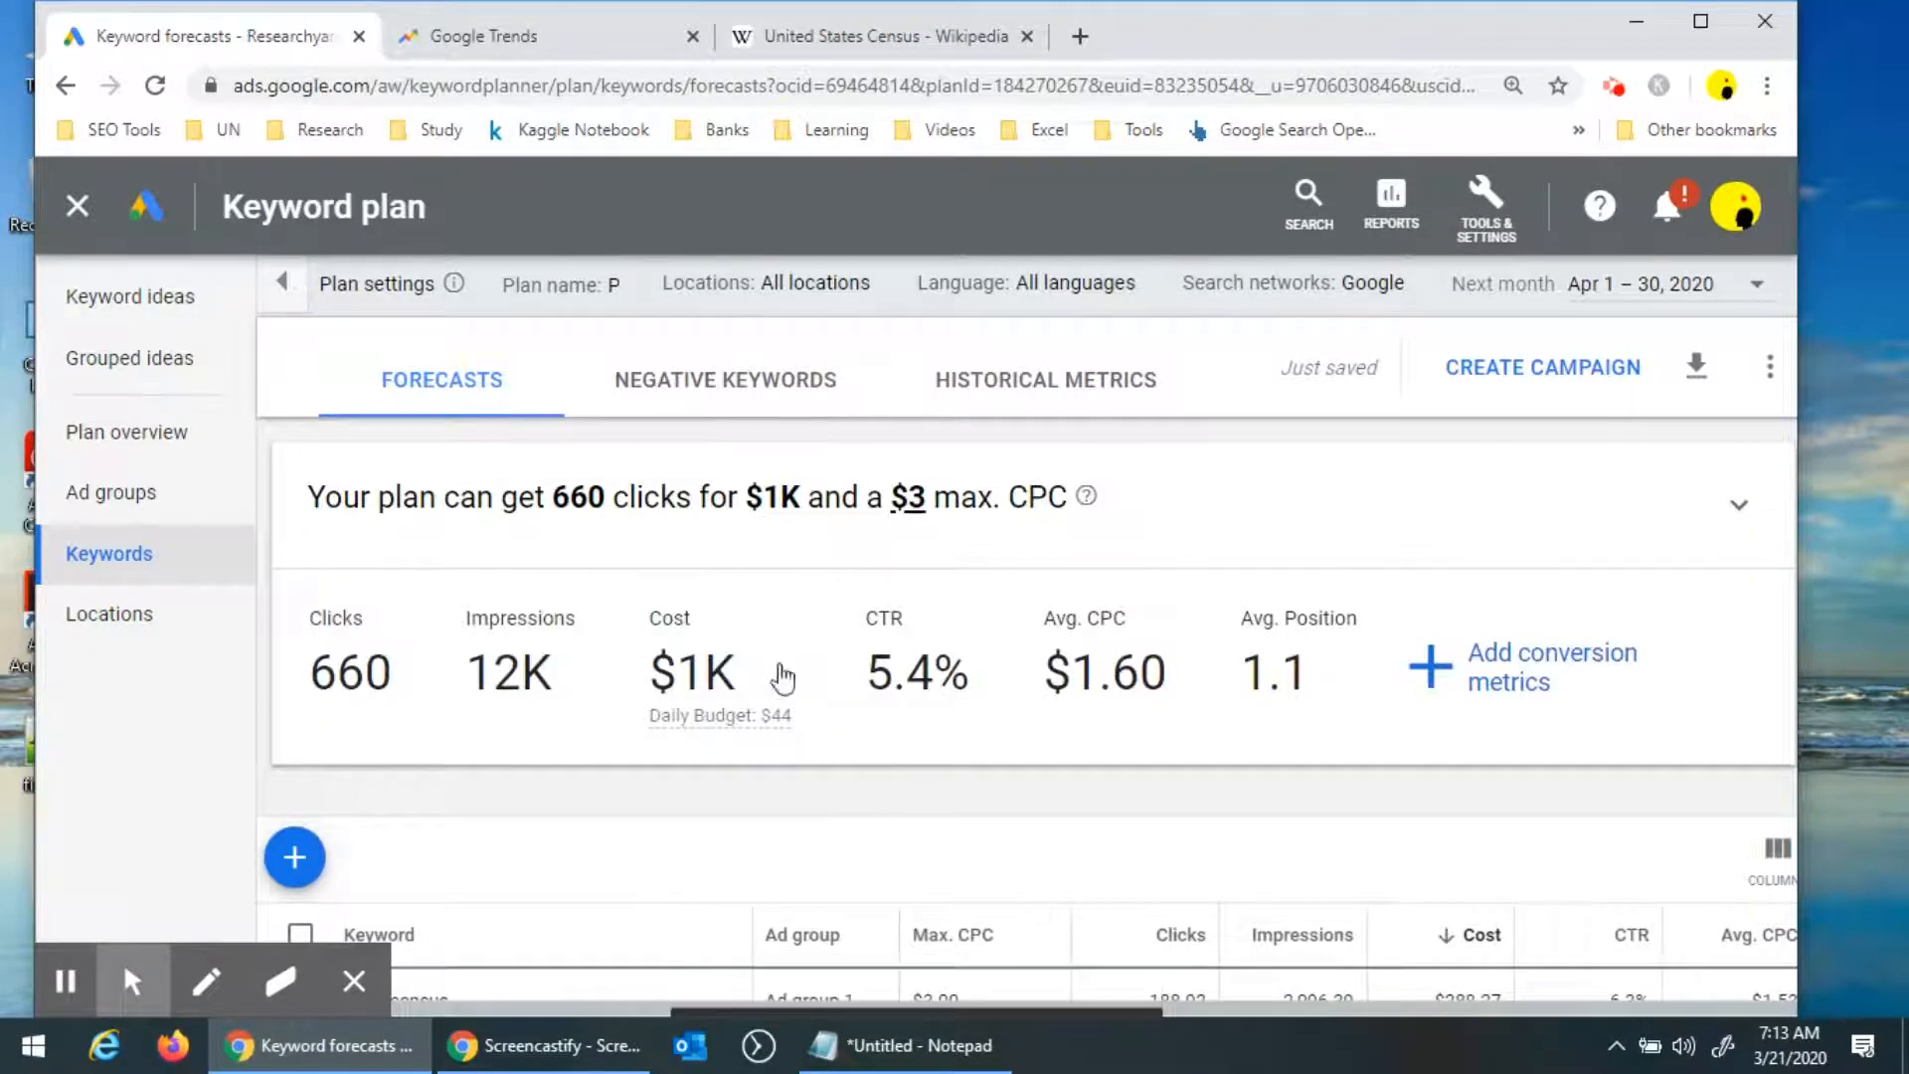
pyautogui.scroll(-4, 775, 697)
pyautogui.scroll(5, 768, 716)
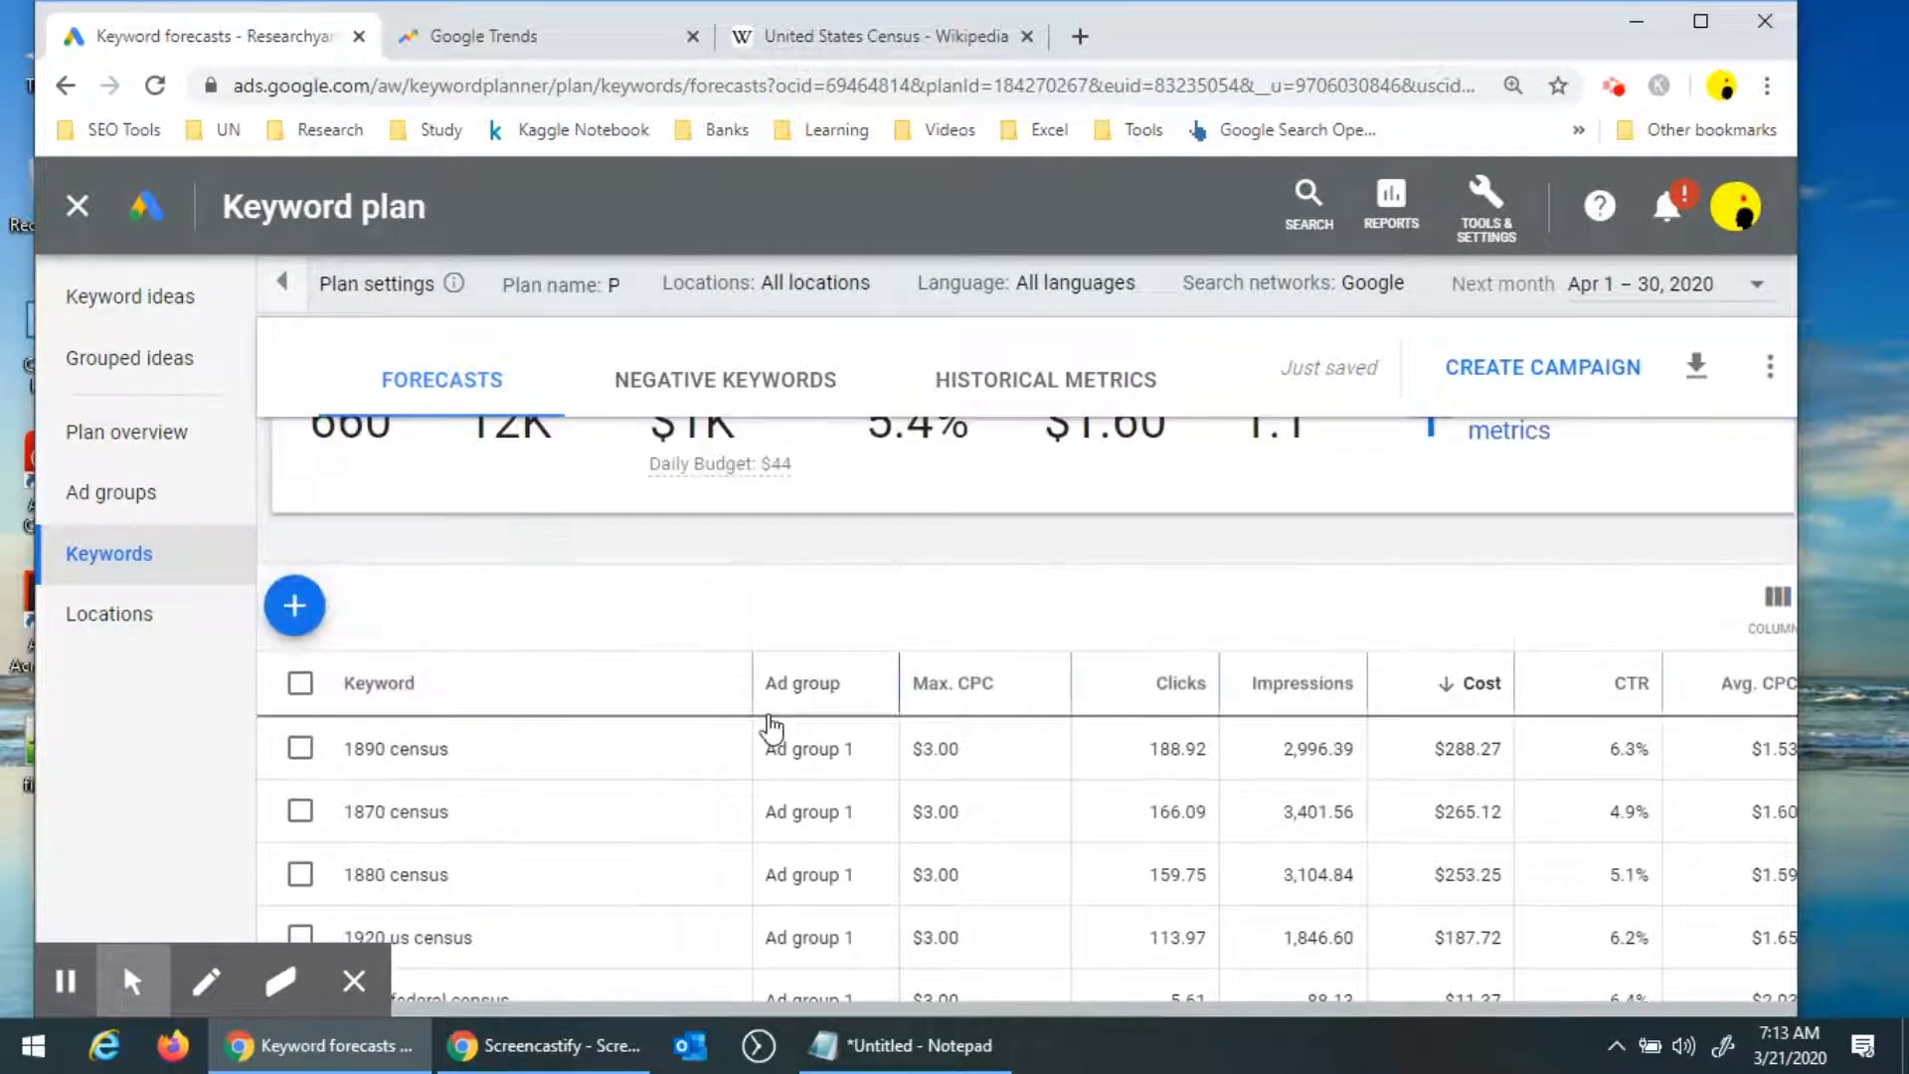
pyautogui.click(299, 683)
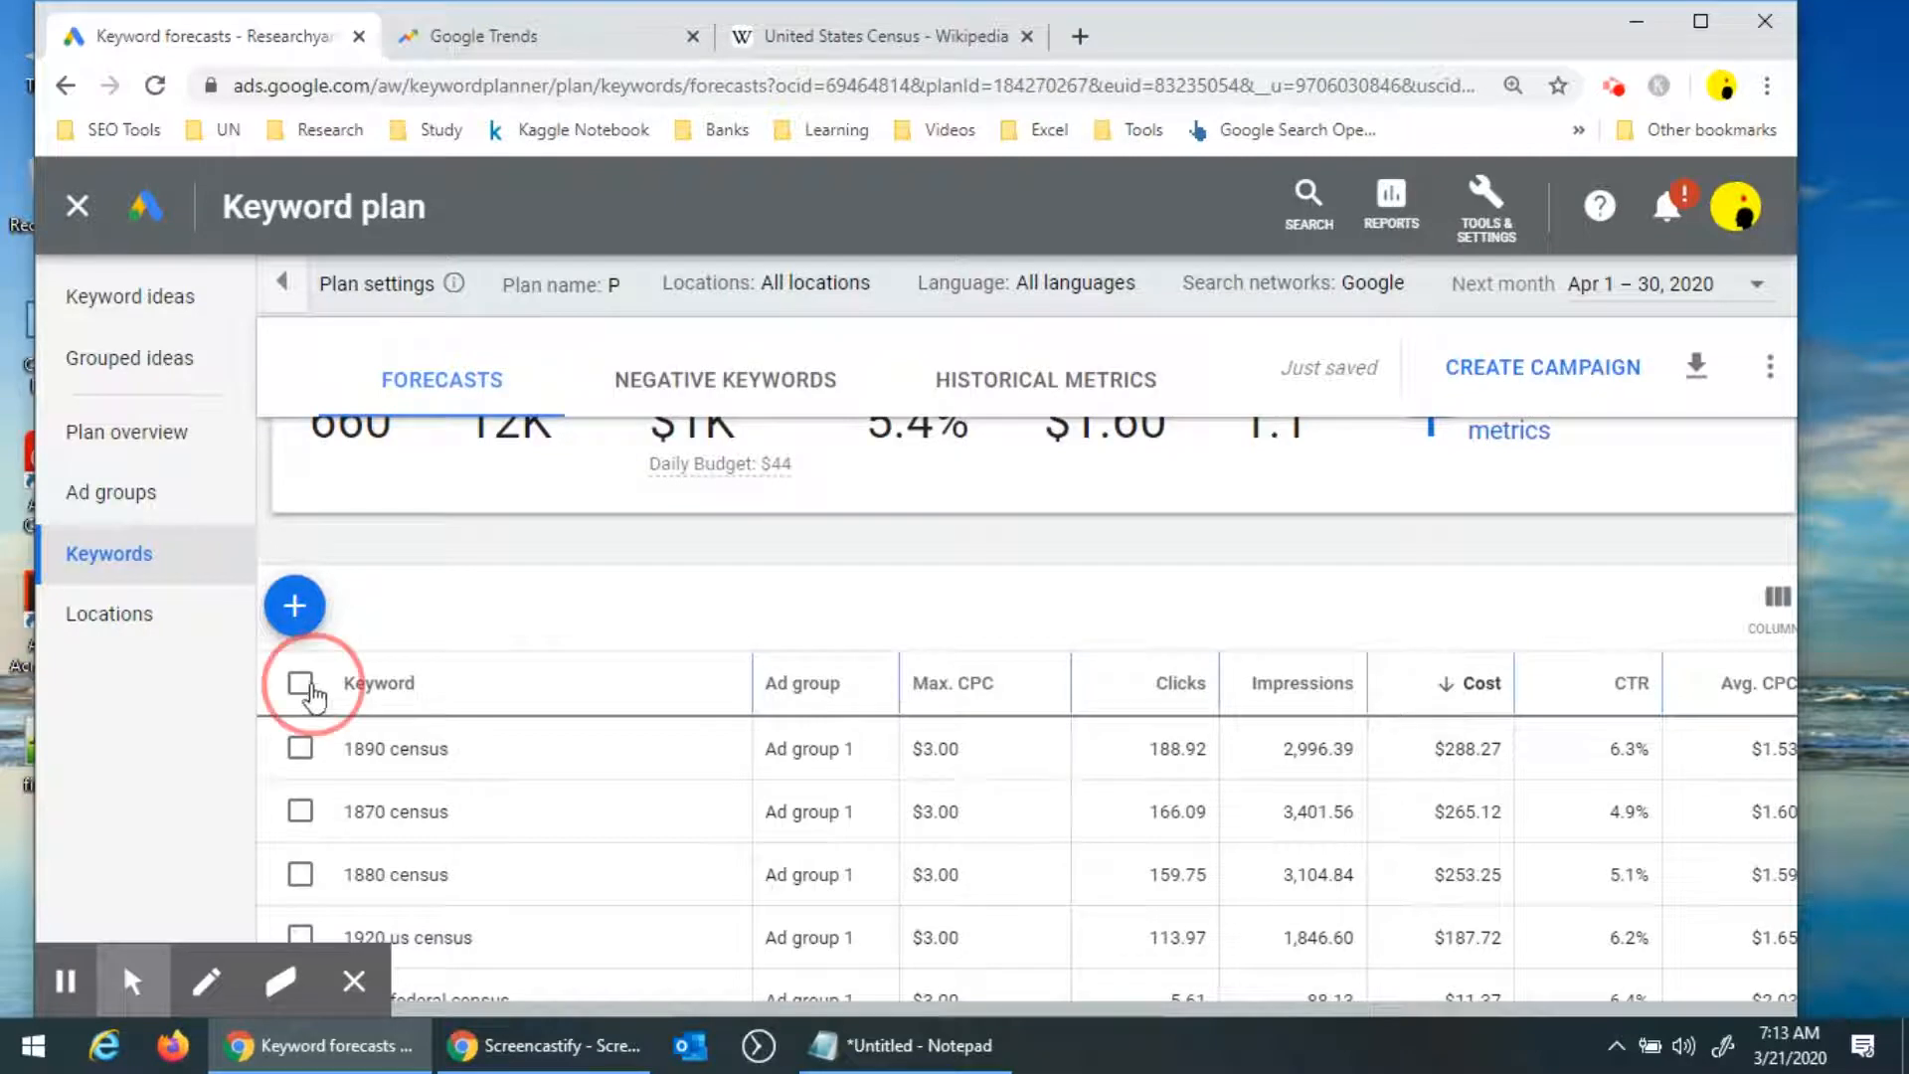
pyautogui.scroll(-3, 604, 828)
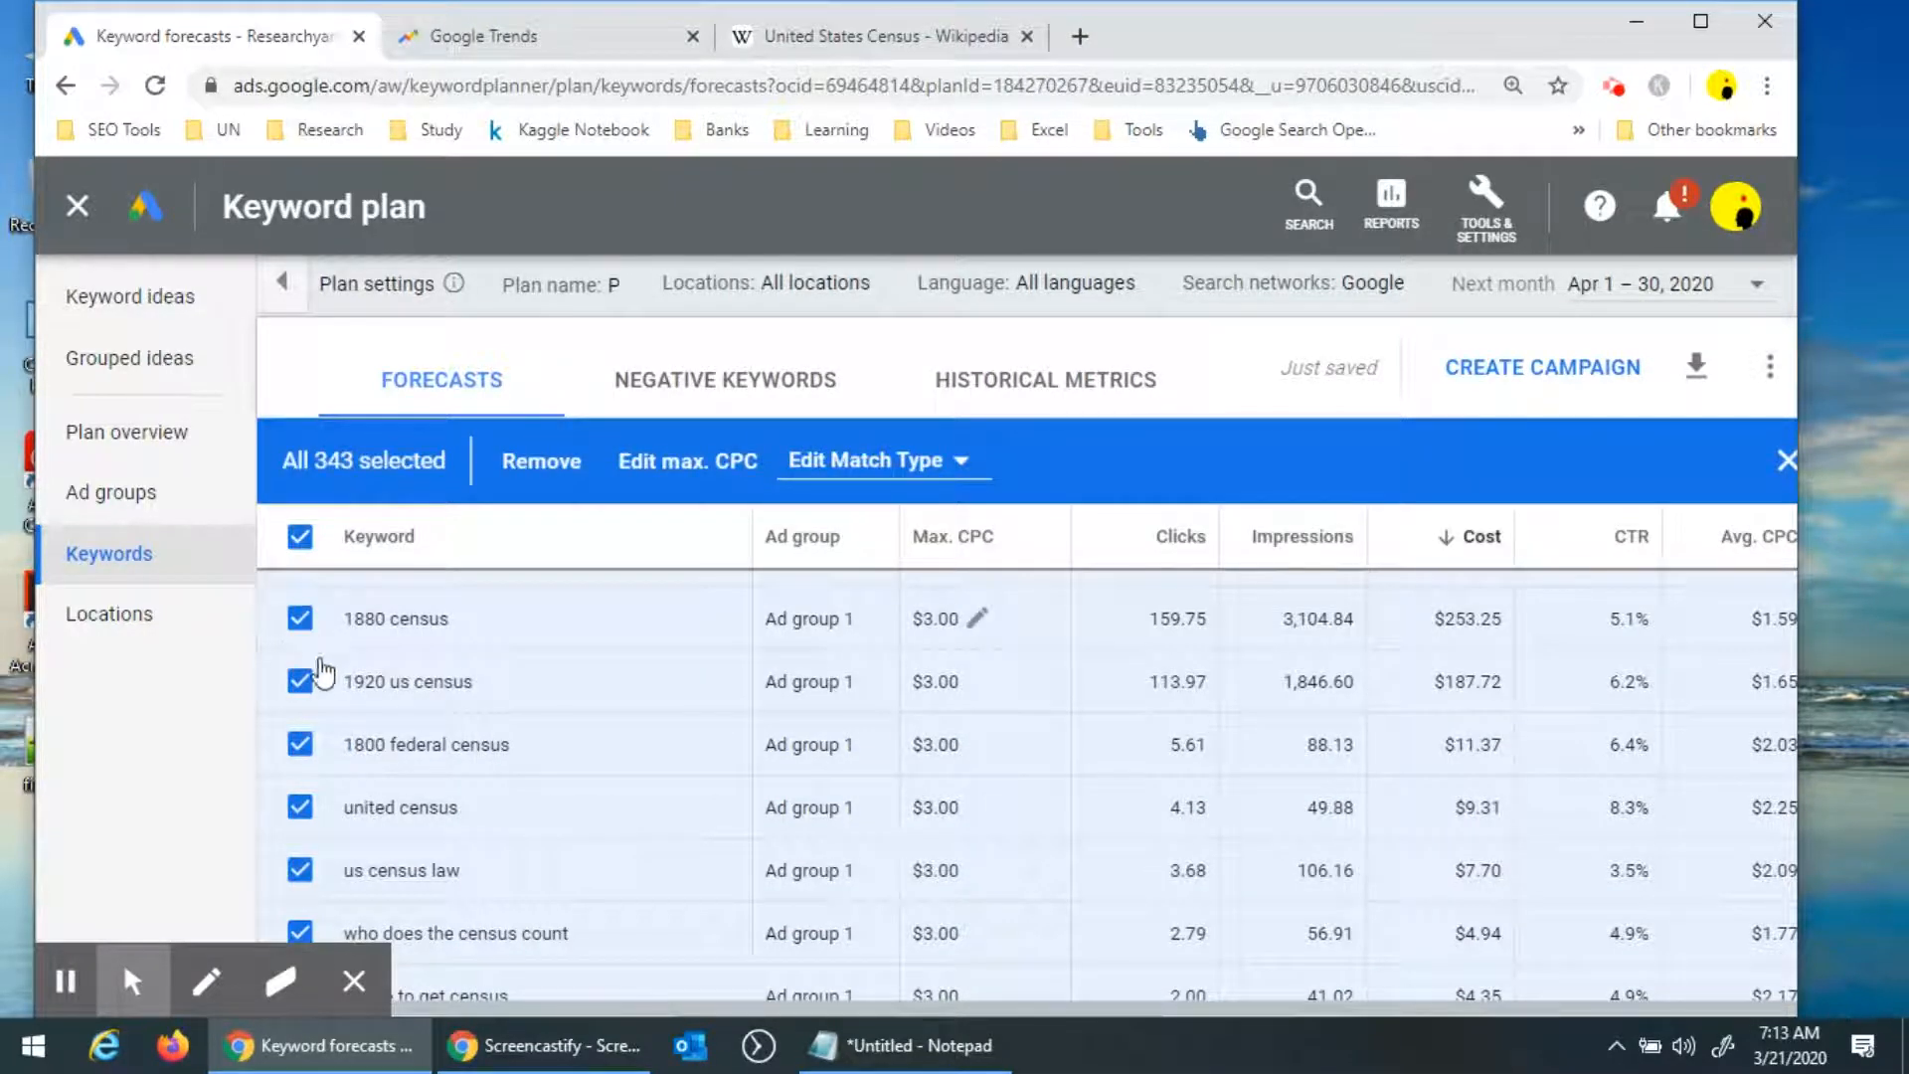
pyautogui.click(300, 618)
pyautogui.click(299, 681)
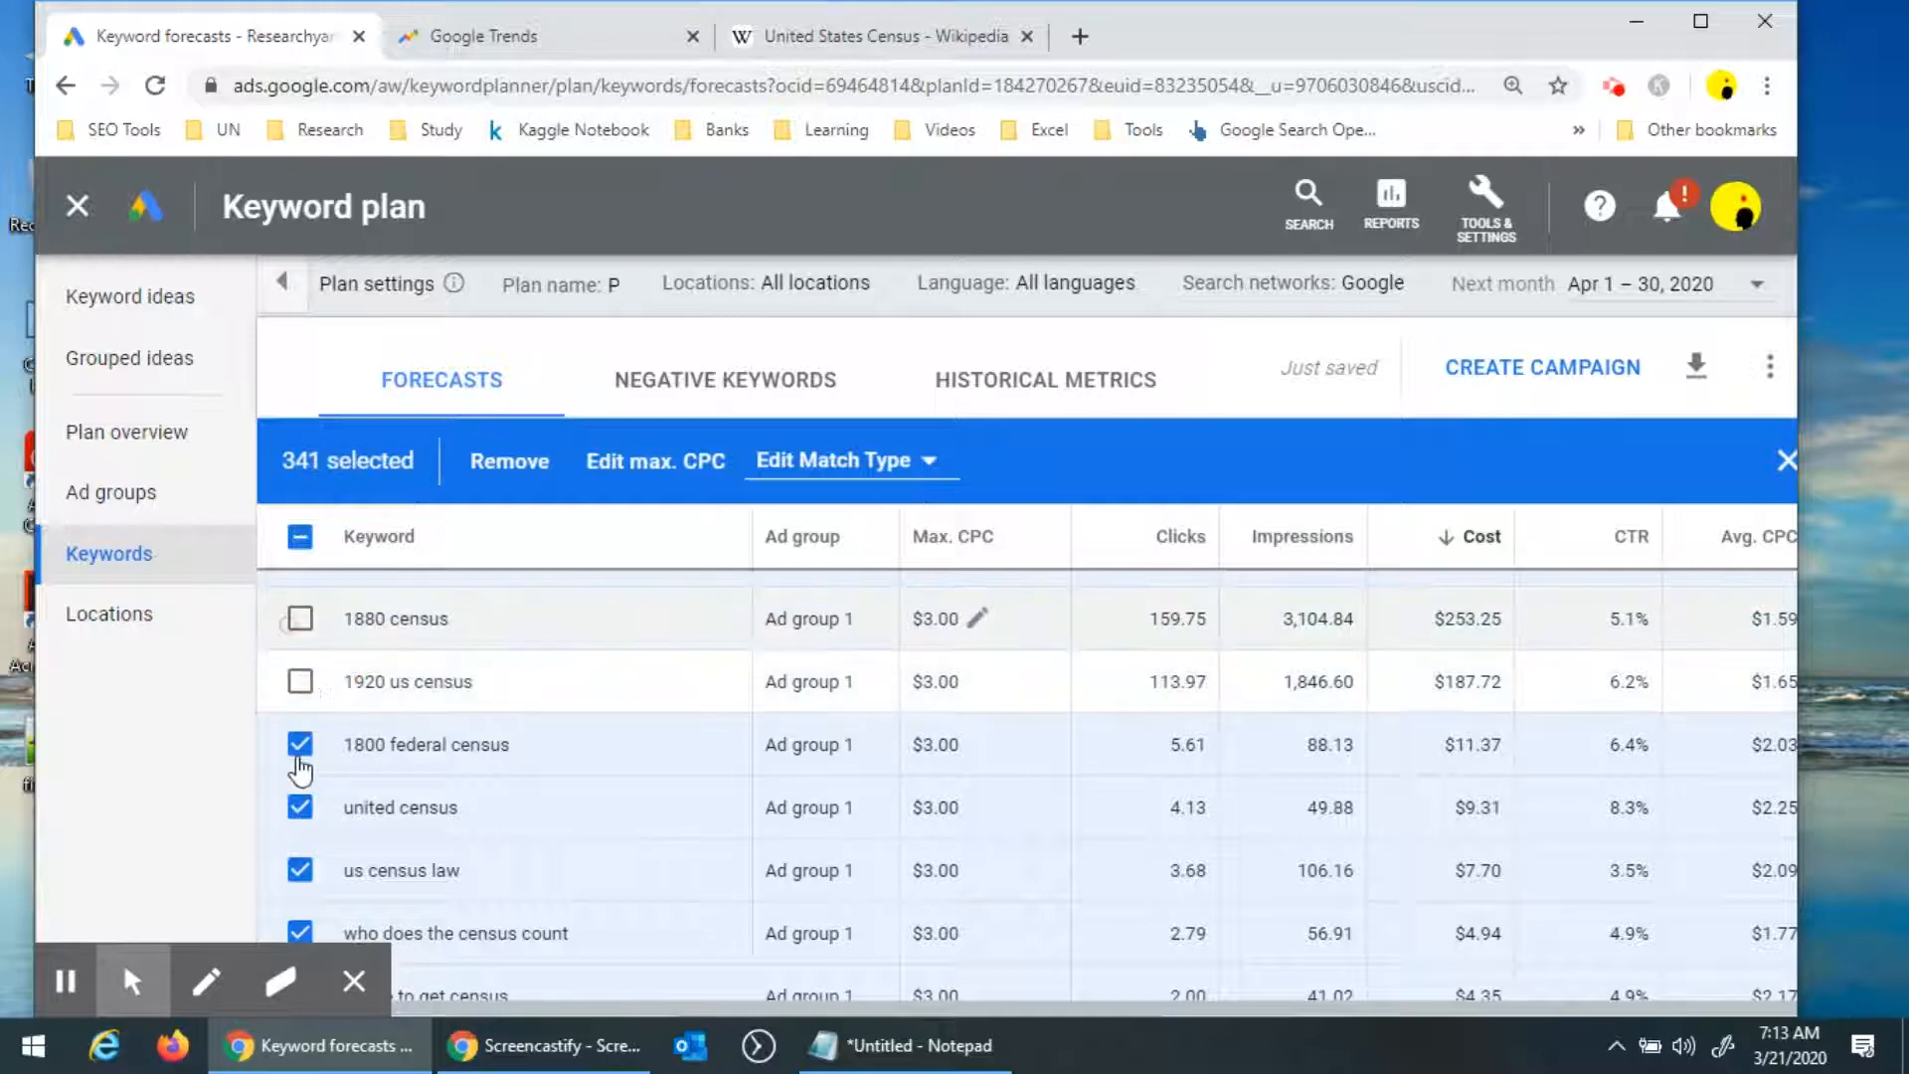
pyautogui.click(301, 746)
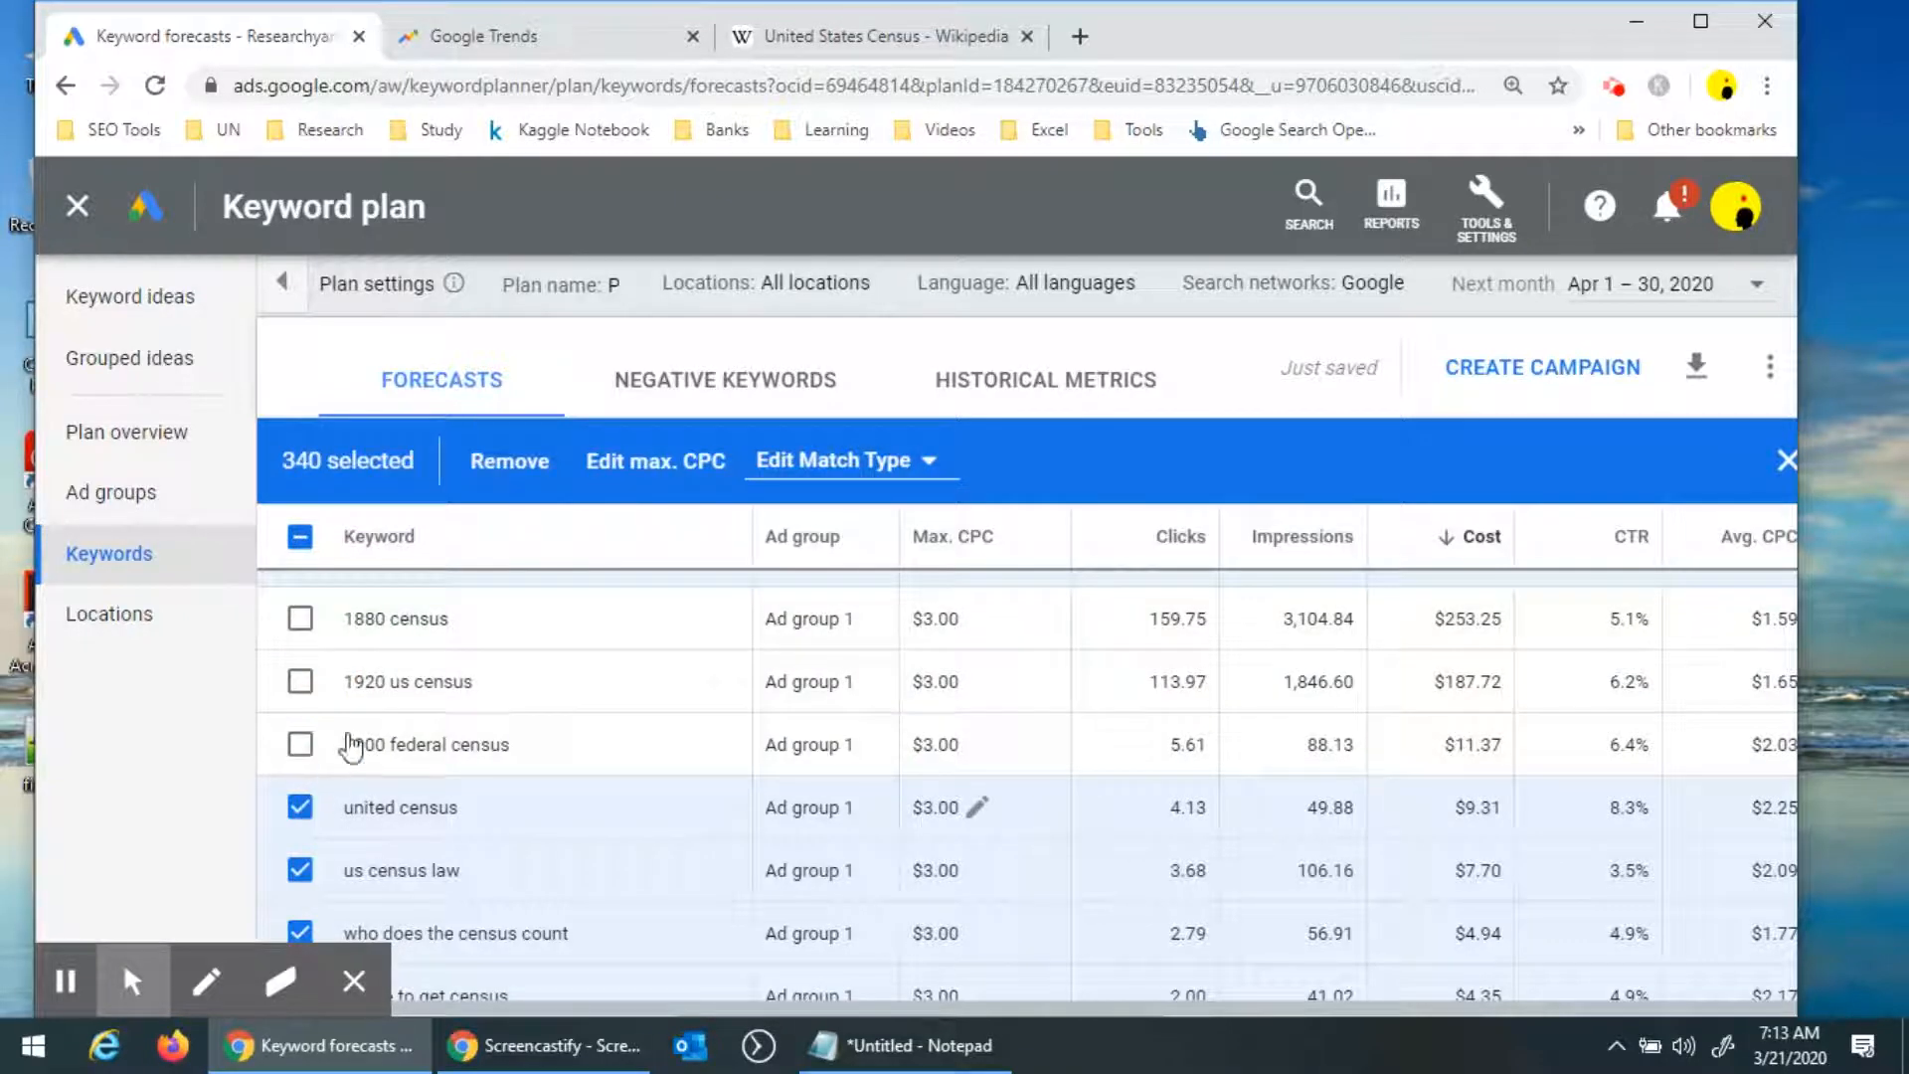
# Deselect 1890 census and 1870 census, then remove every other selected keyword from the plan.
pyautogui.scroll(3, 348, 726)
pyautogui.scroll(-3, 348, 726)
pyautogui.scroll(3, 358, 737)
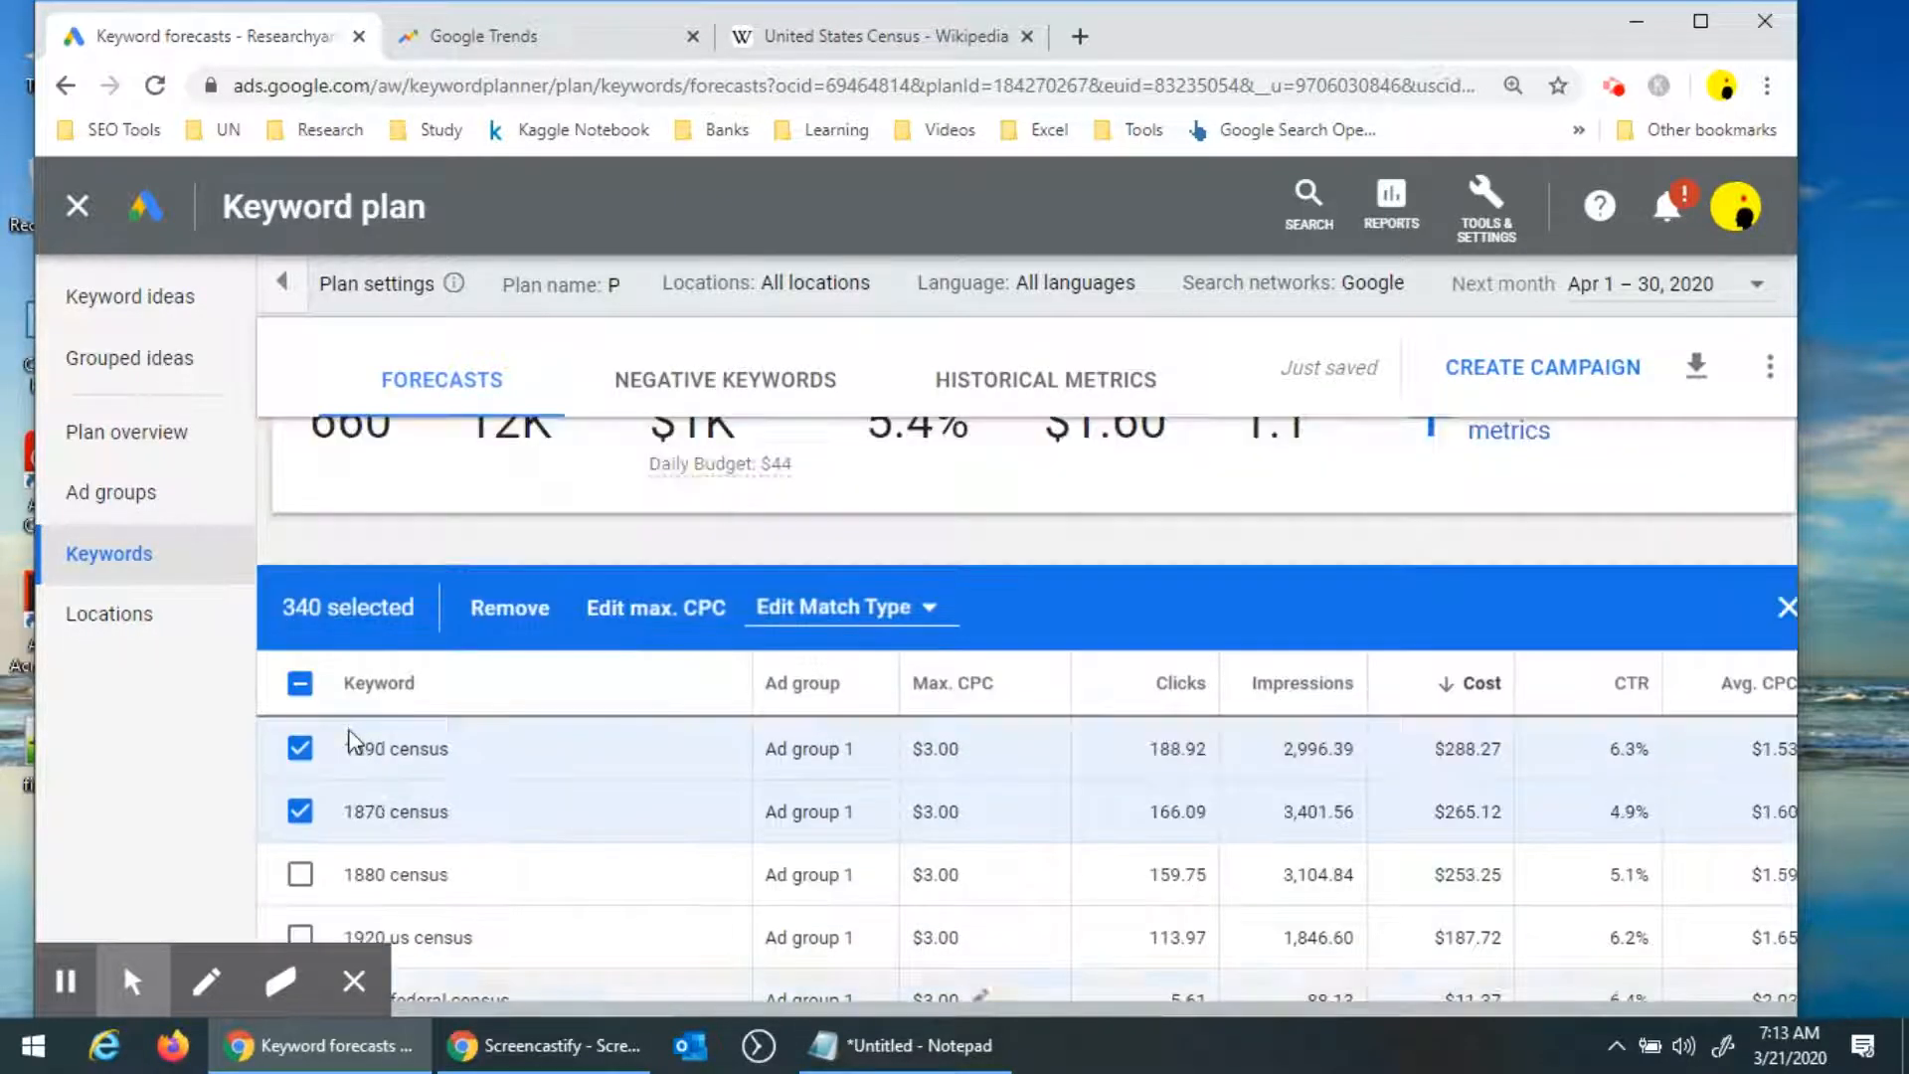
pyautogui.click(300, 749)
pyautogui.click(300, 811)
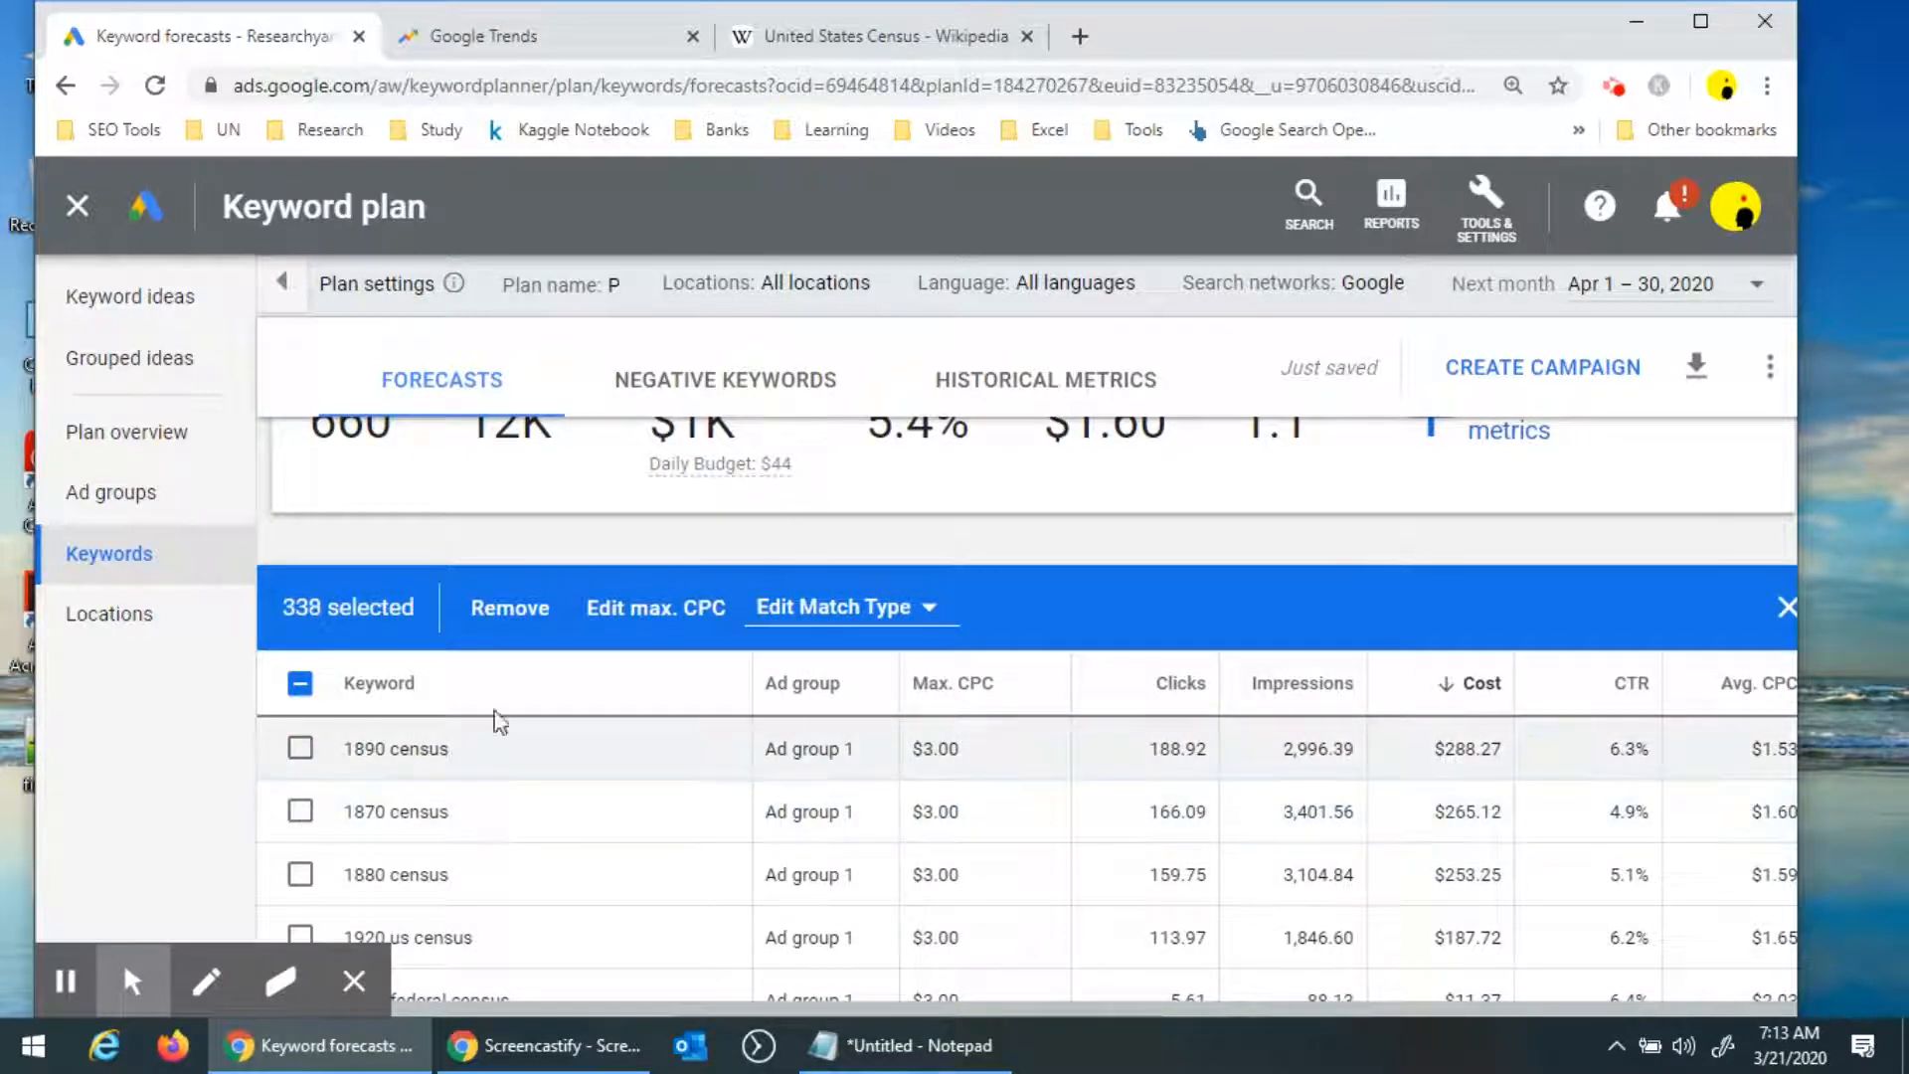
pyautogui.click(511, 609)
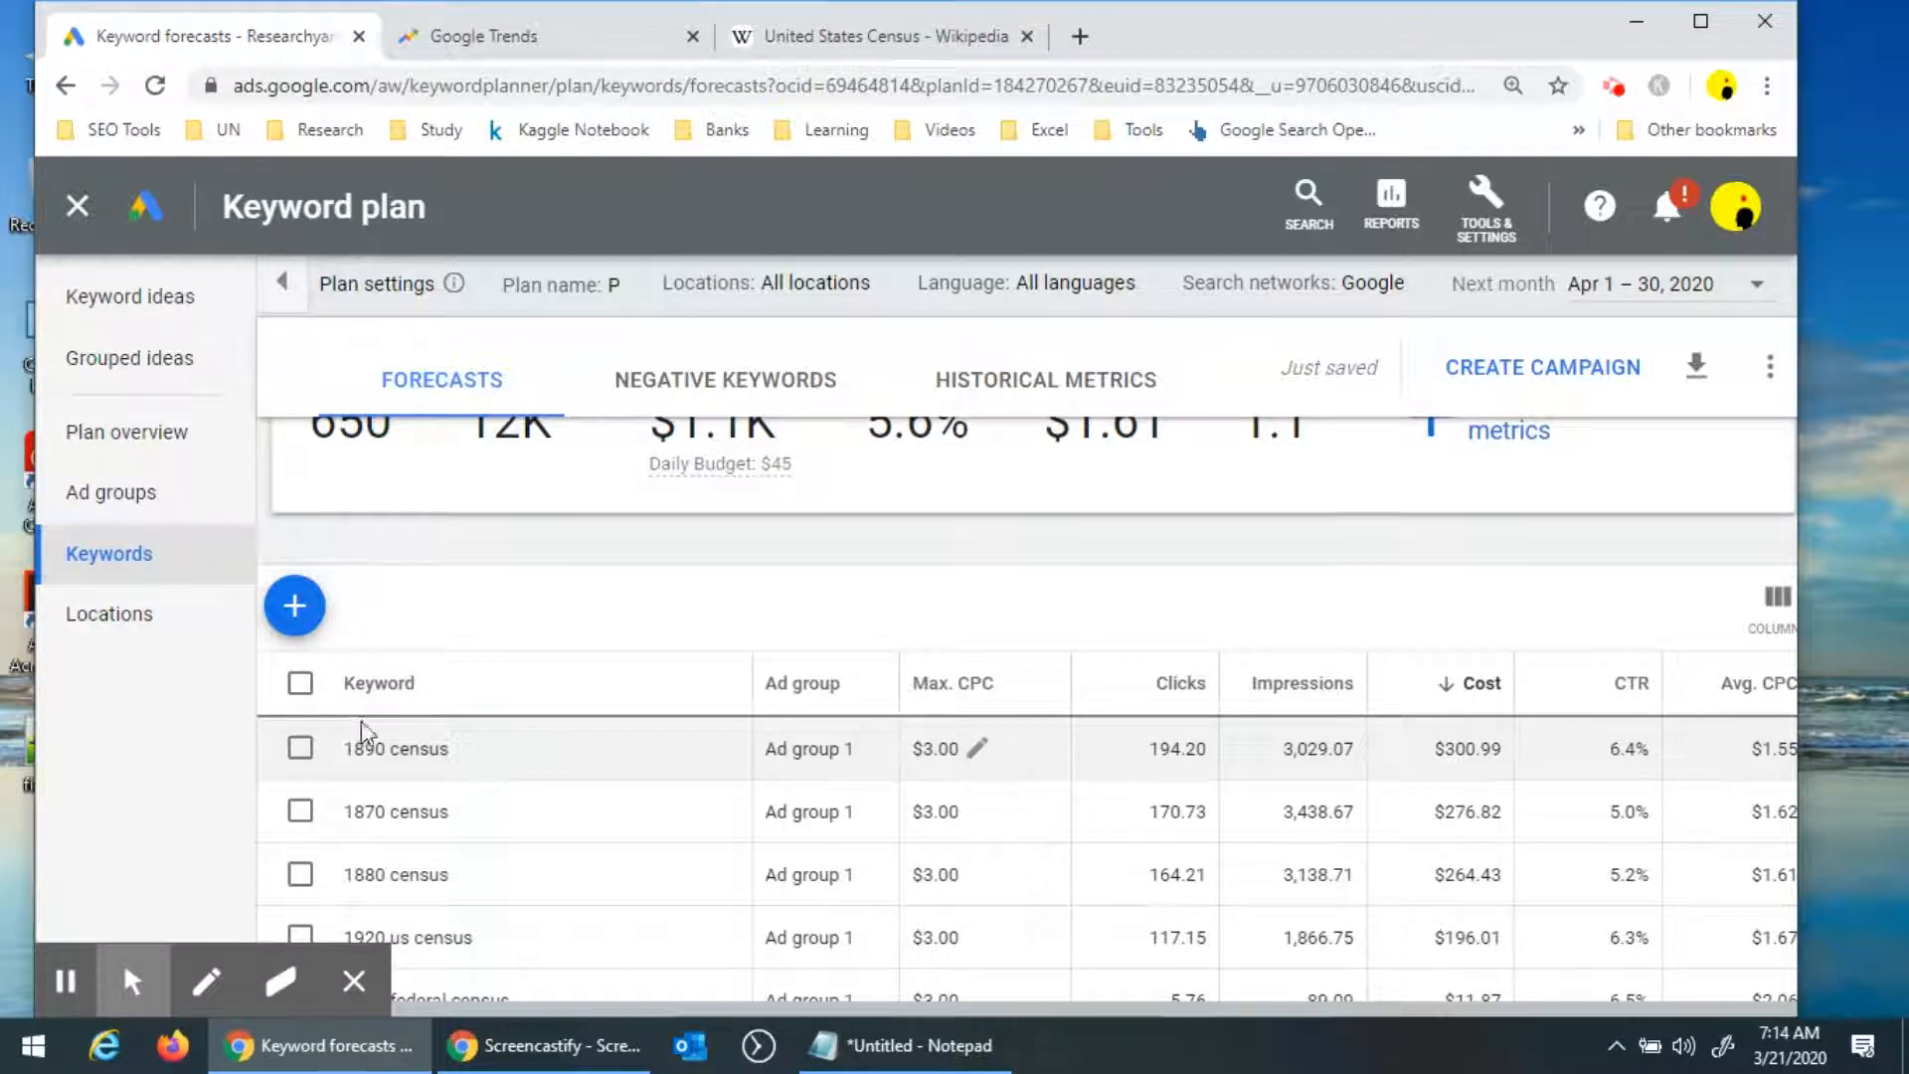
# Open the plan overview and examine the remaining keywords' cost, clicks, impressions and yearly forecast.
pyautogui.click(300, 686)
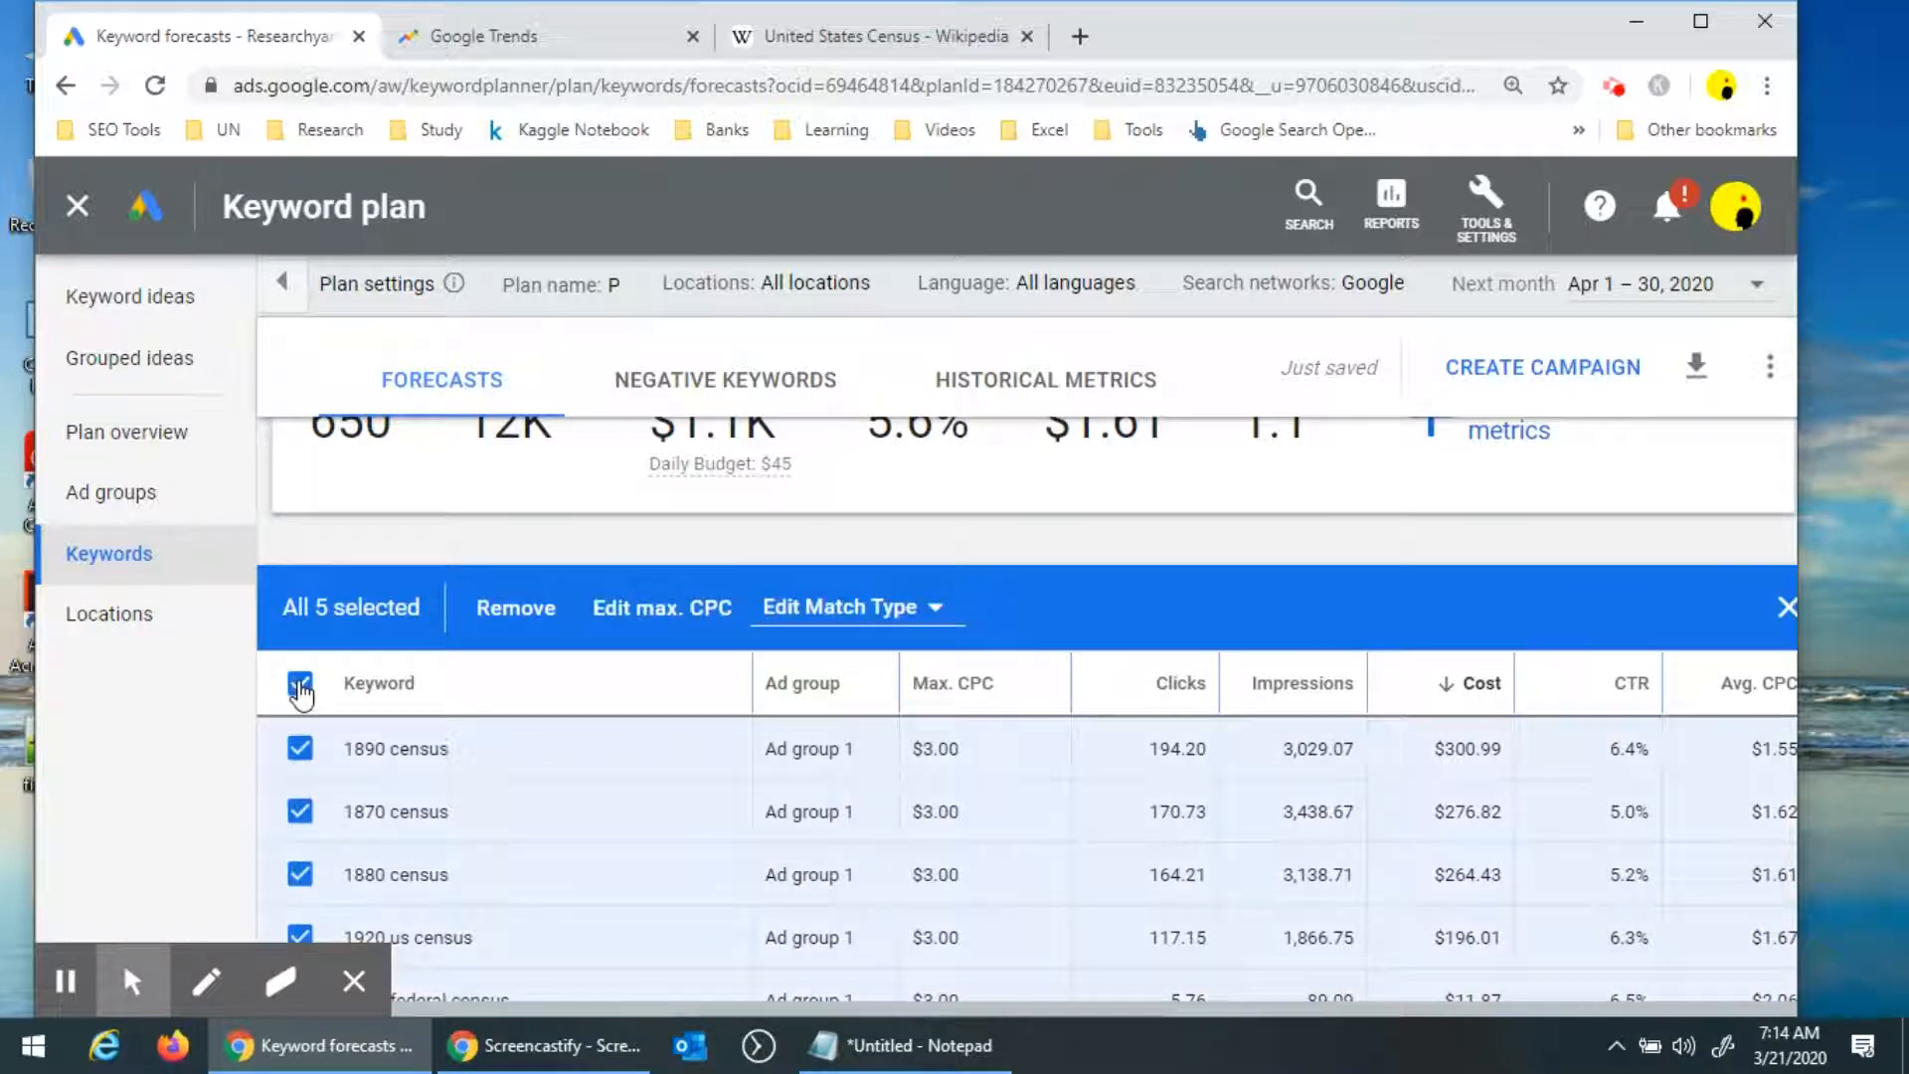
pyautogui.click(97, 443)
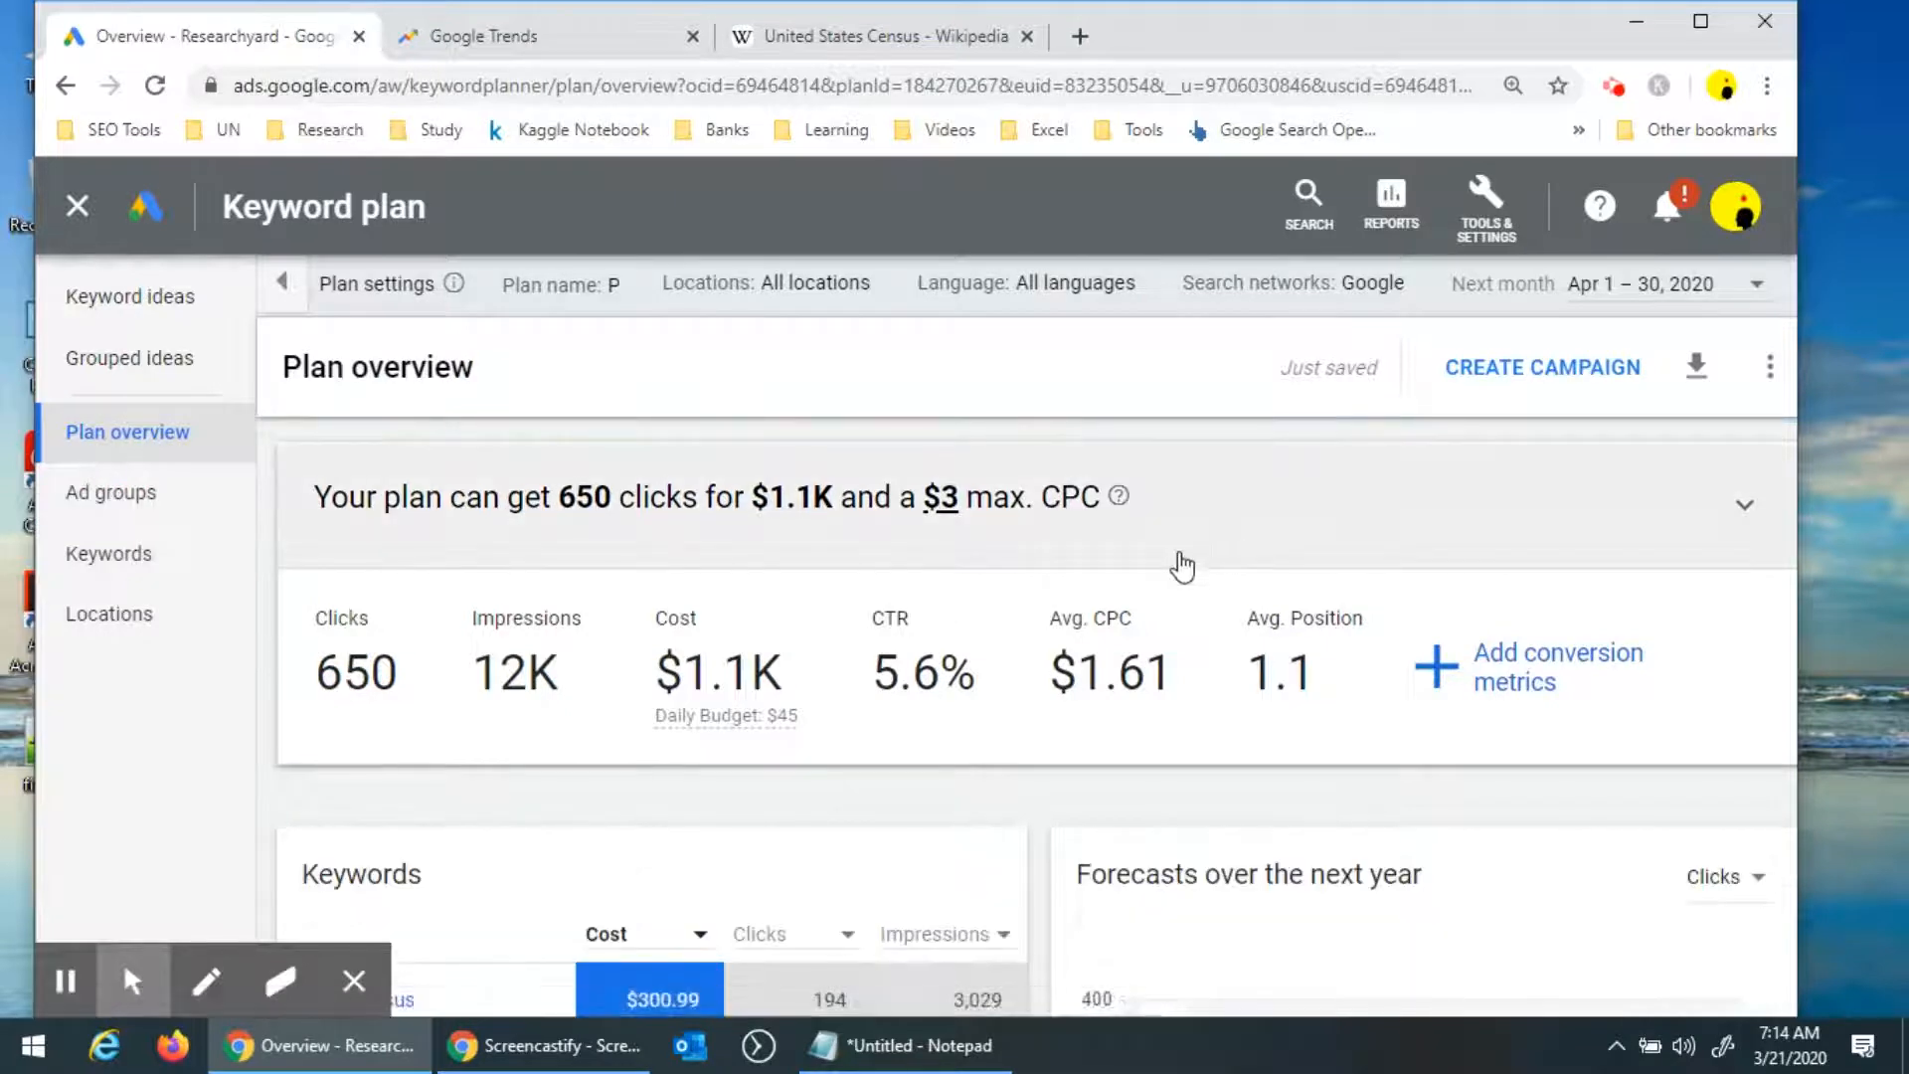
pyautogui.scroll(-2, 1183, 567)
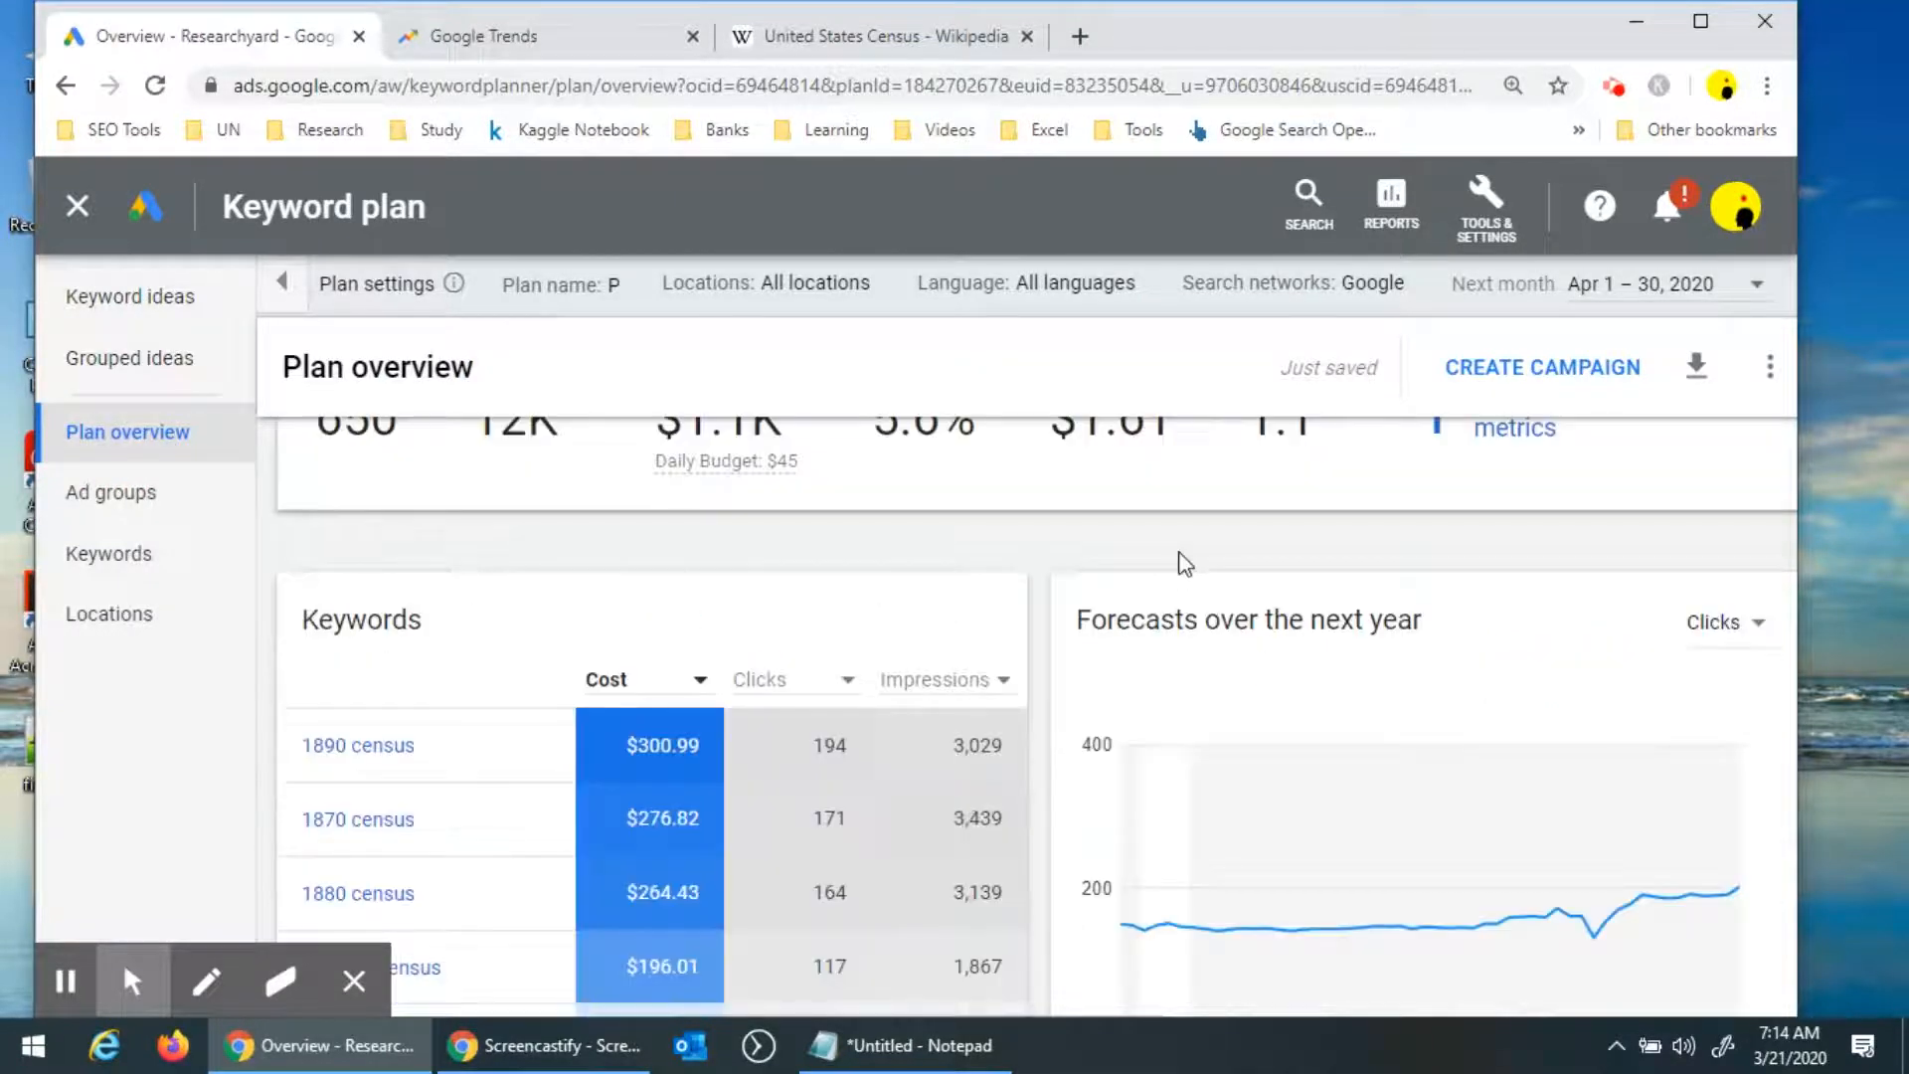
pyautogui.scroll(-2, 1171, 673)
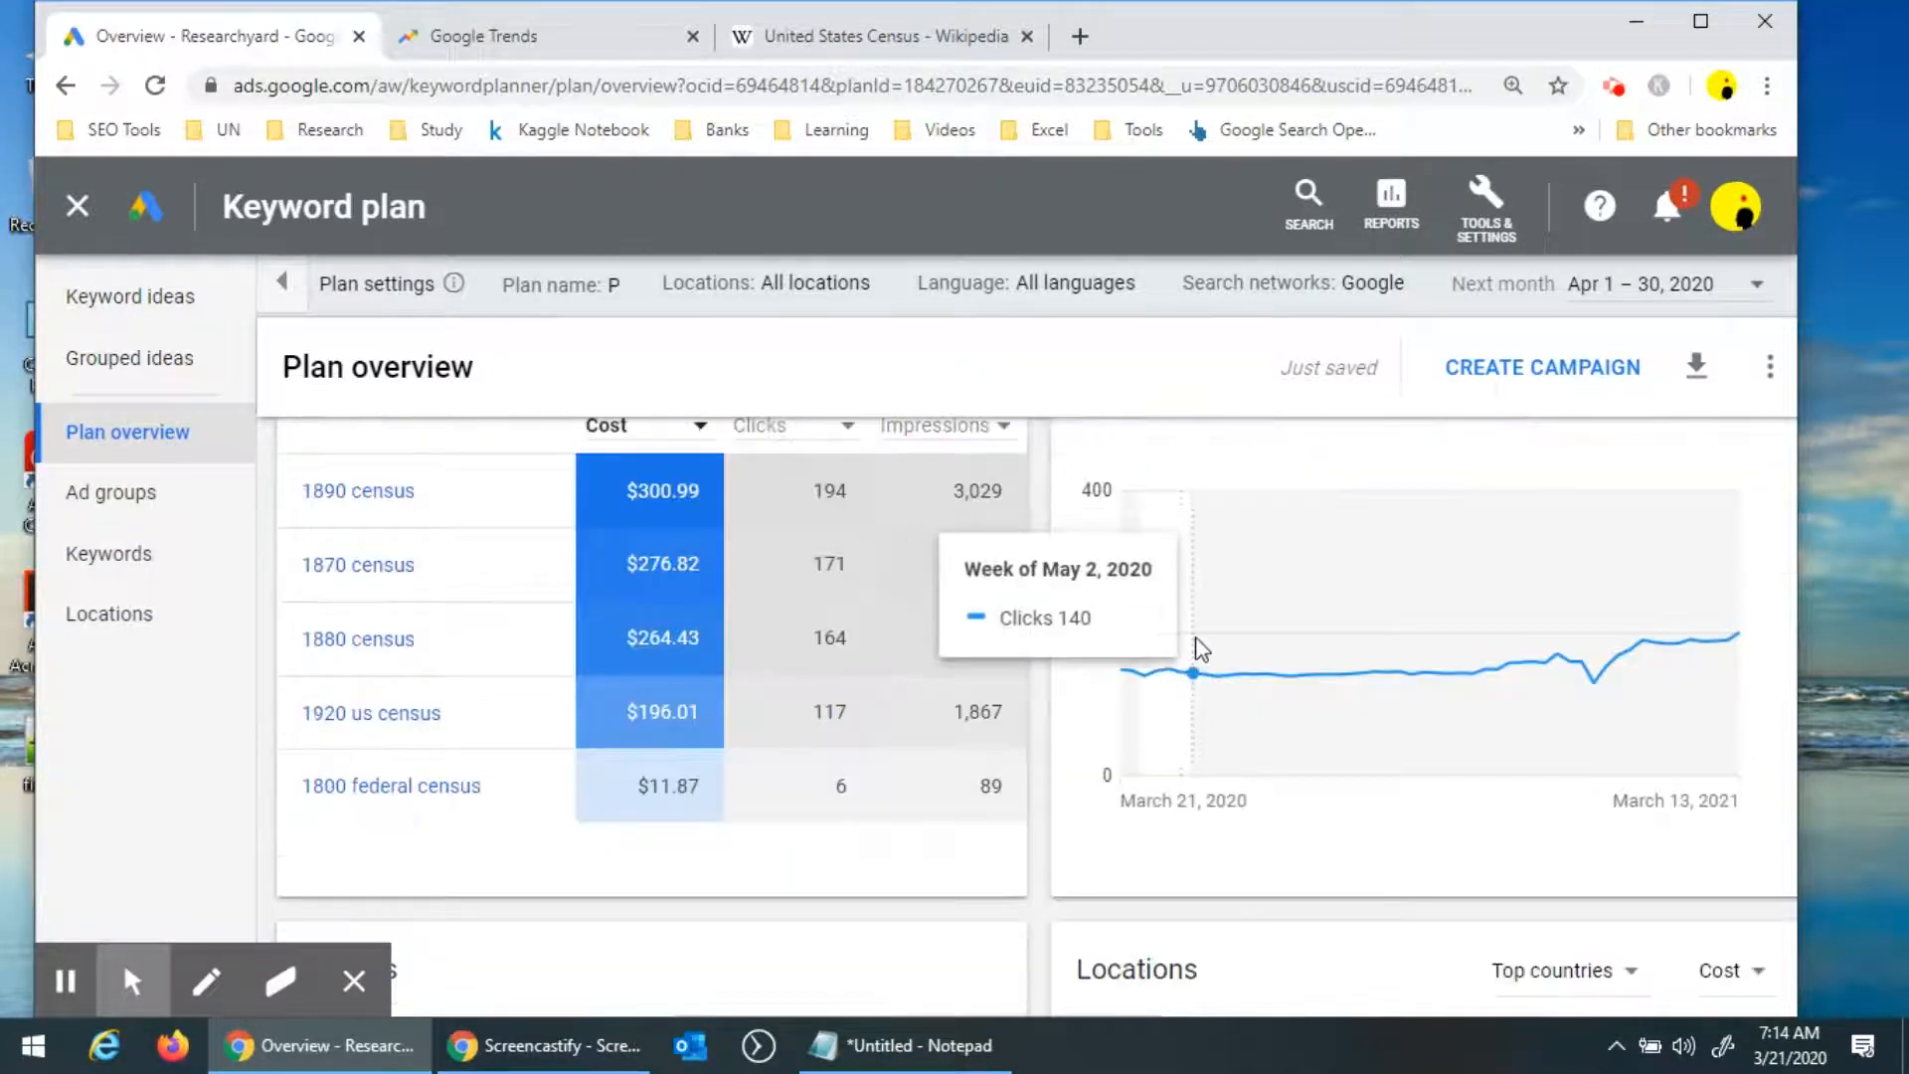
pyautogui.scroll(2, 785, 737)
pyautogui.scroll(-2, 784, 737)
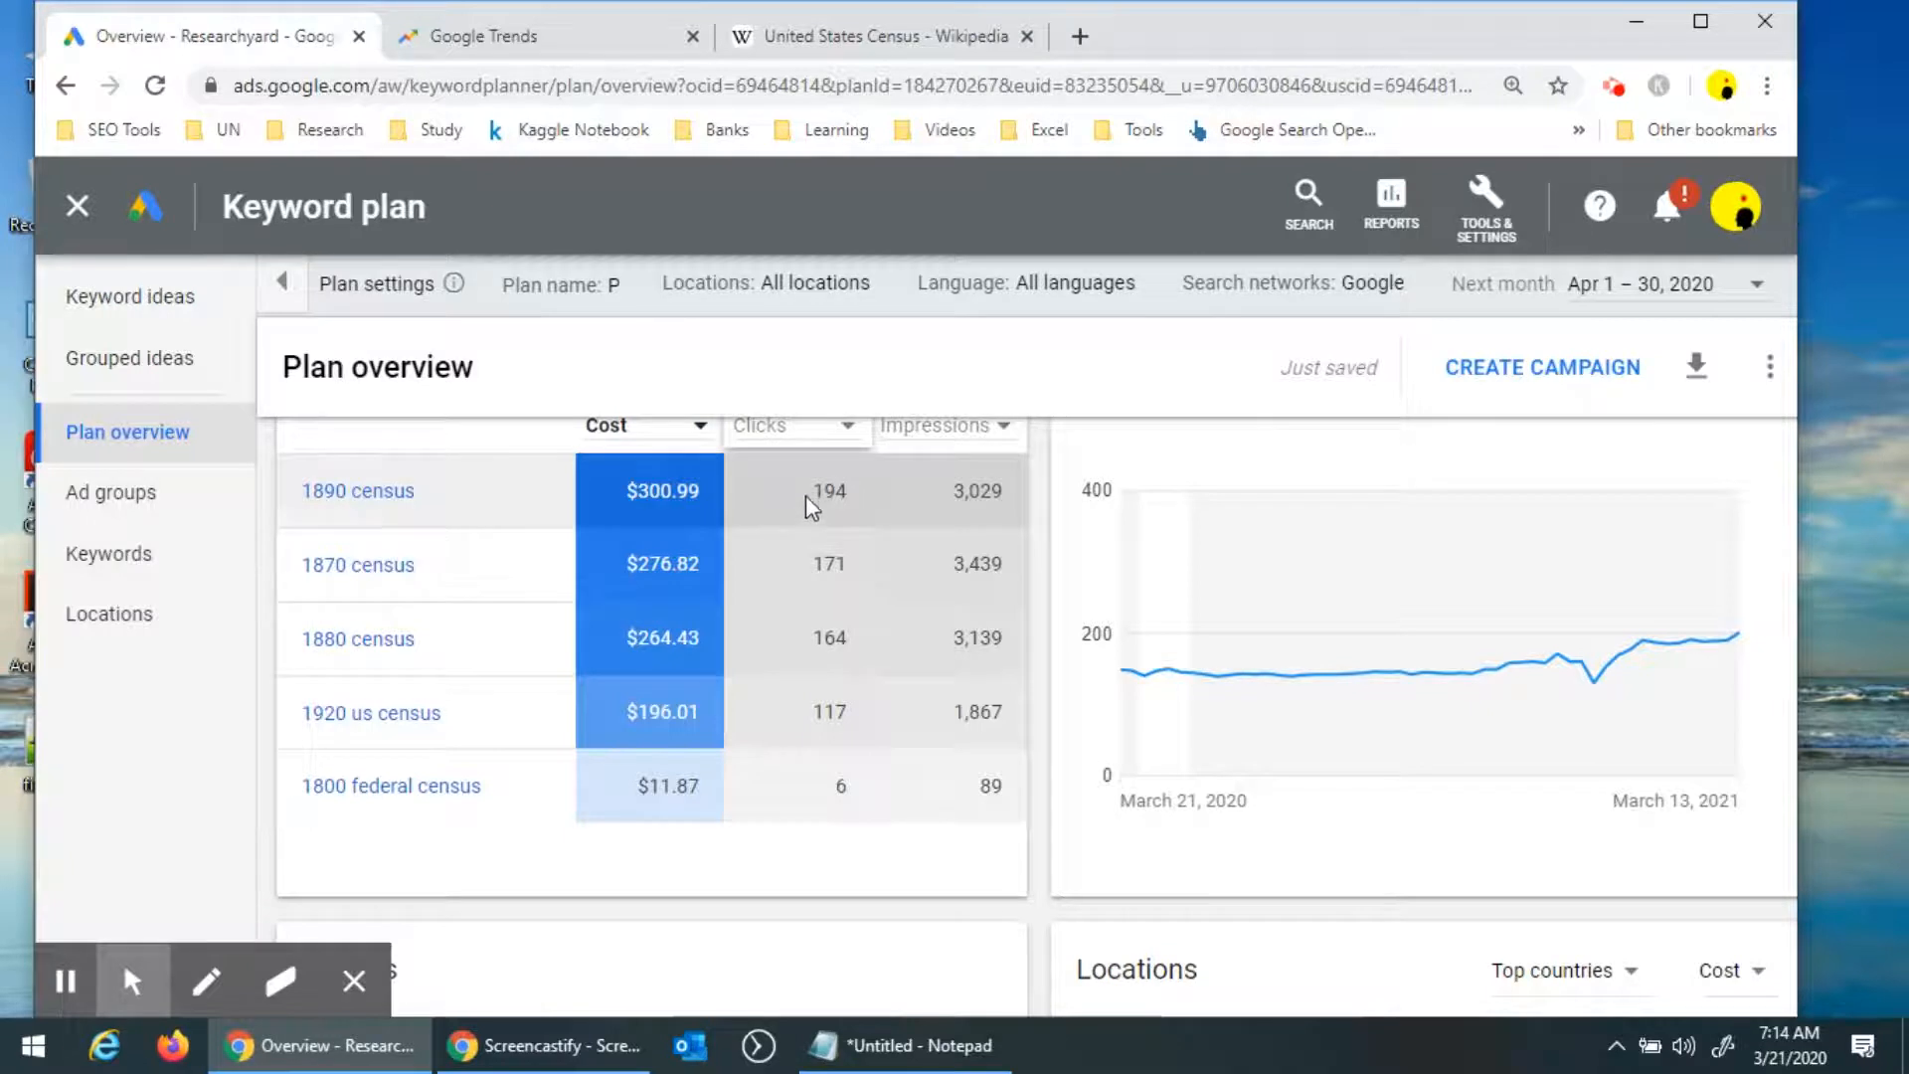
pyautogui.moveTo(1181, 706)
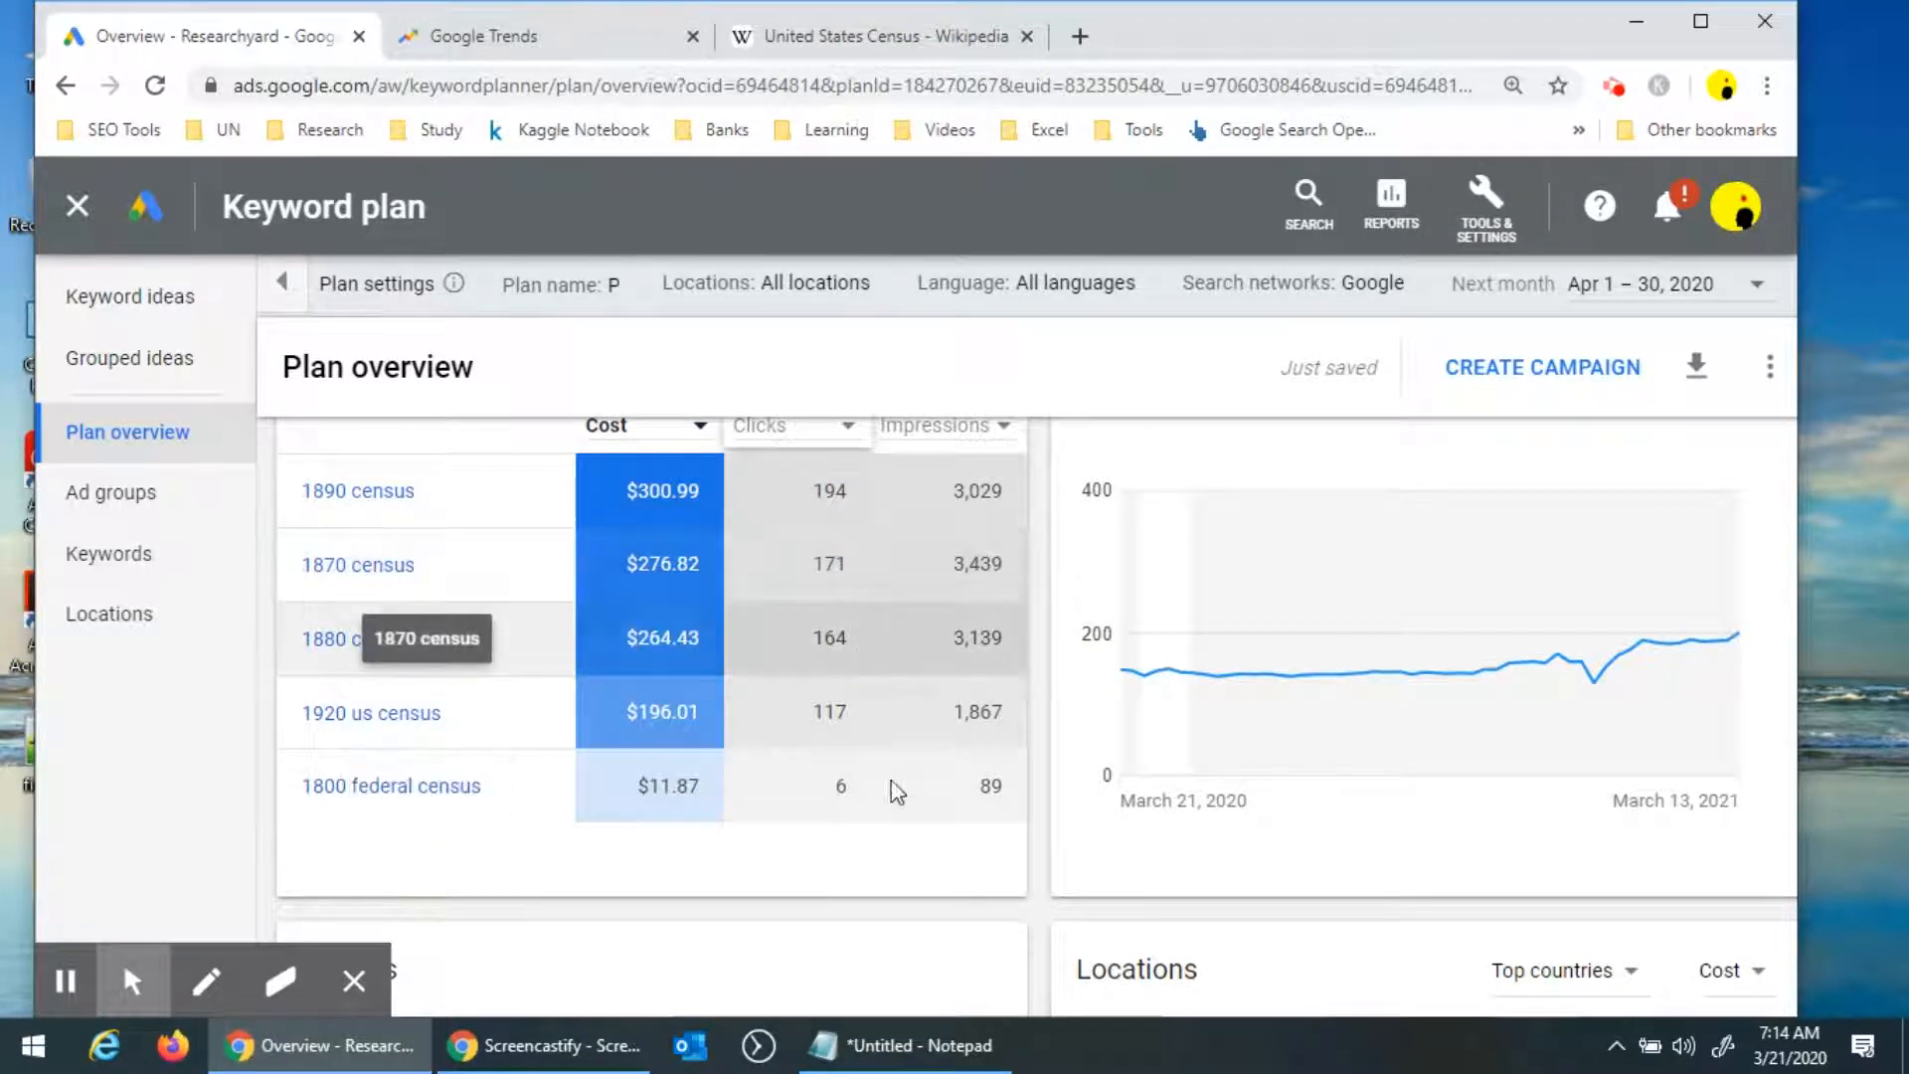
# Switch to Notepad, place its window beside the plan overview, and enter 1890 census.
pyautogui.hotkey('alt', 'Tab')
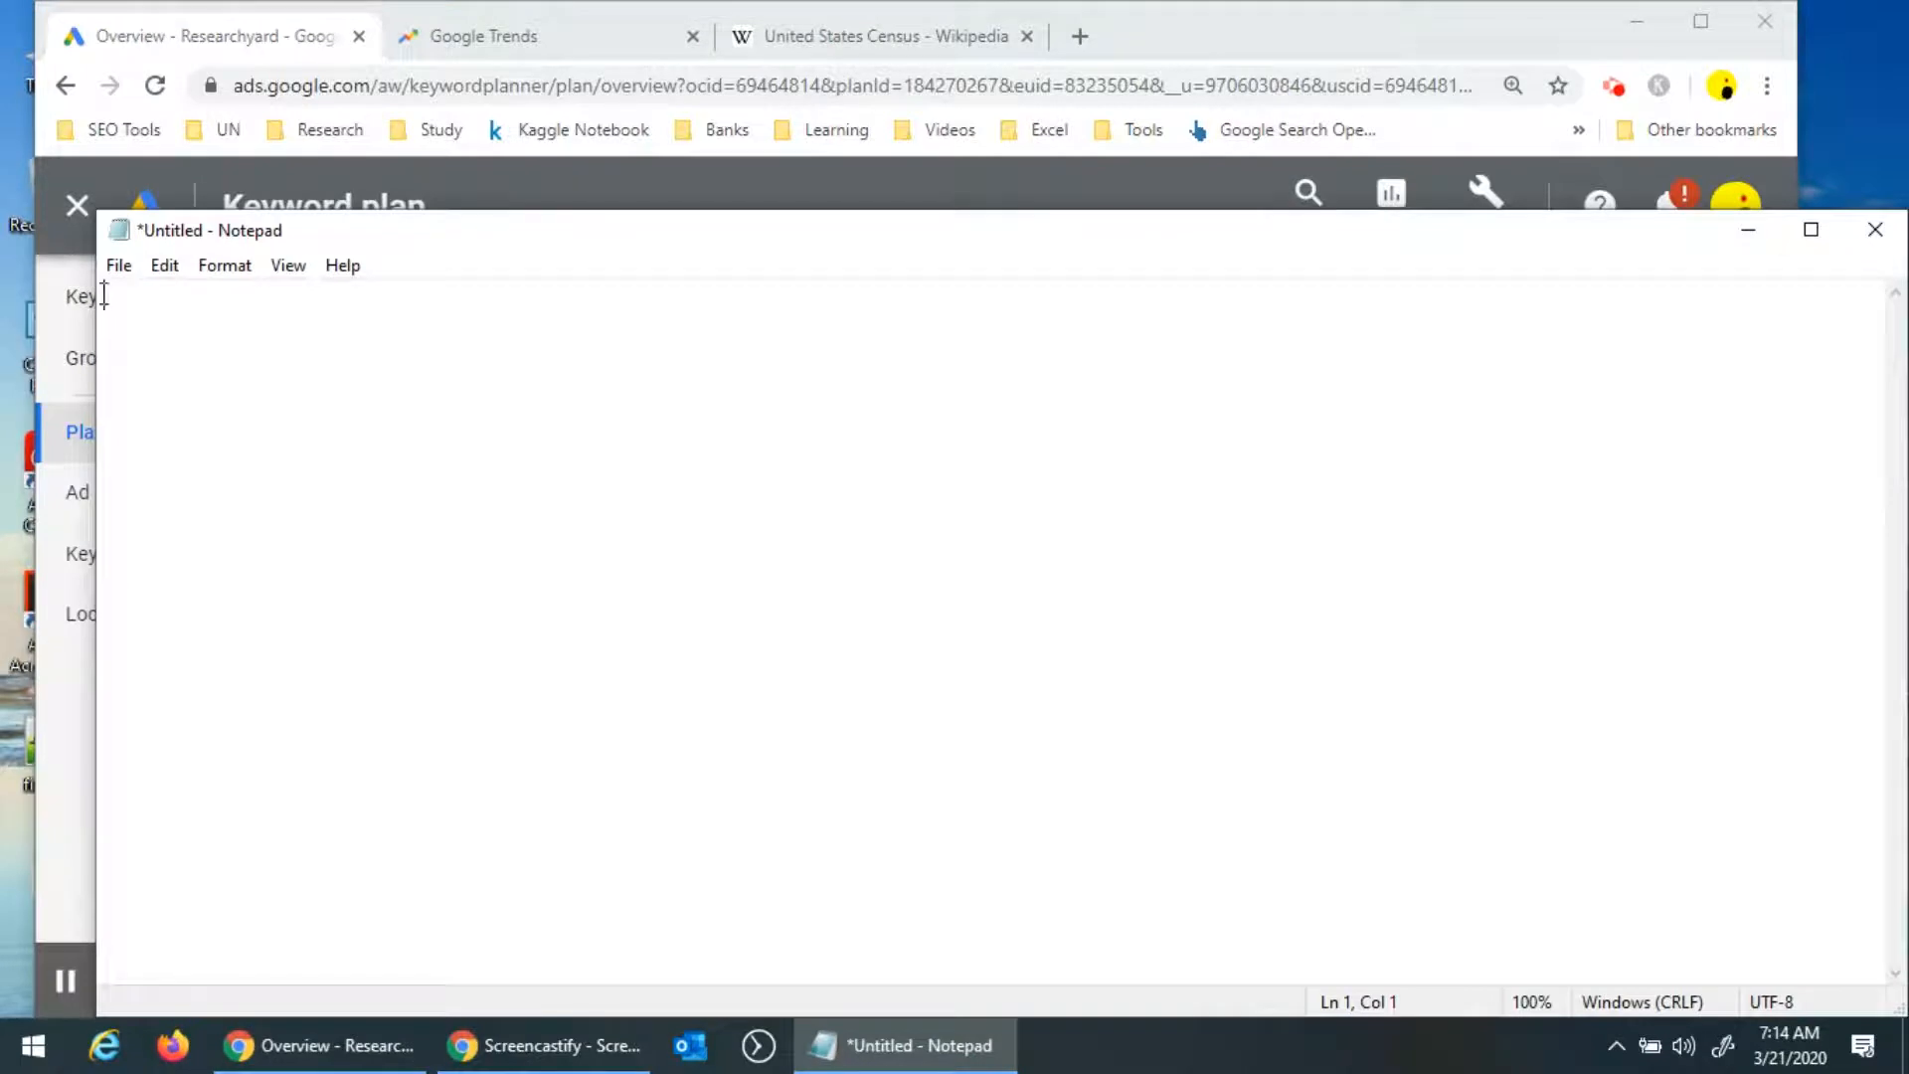
pyautogui.moveTo(98, 299); pyautogui.dragTo(909, 443)
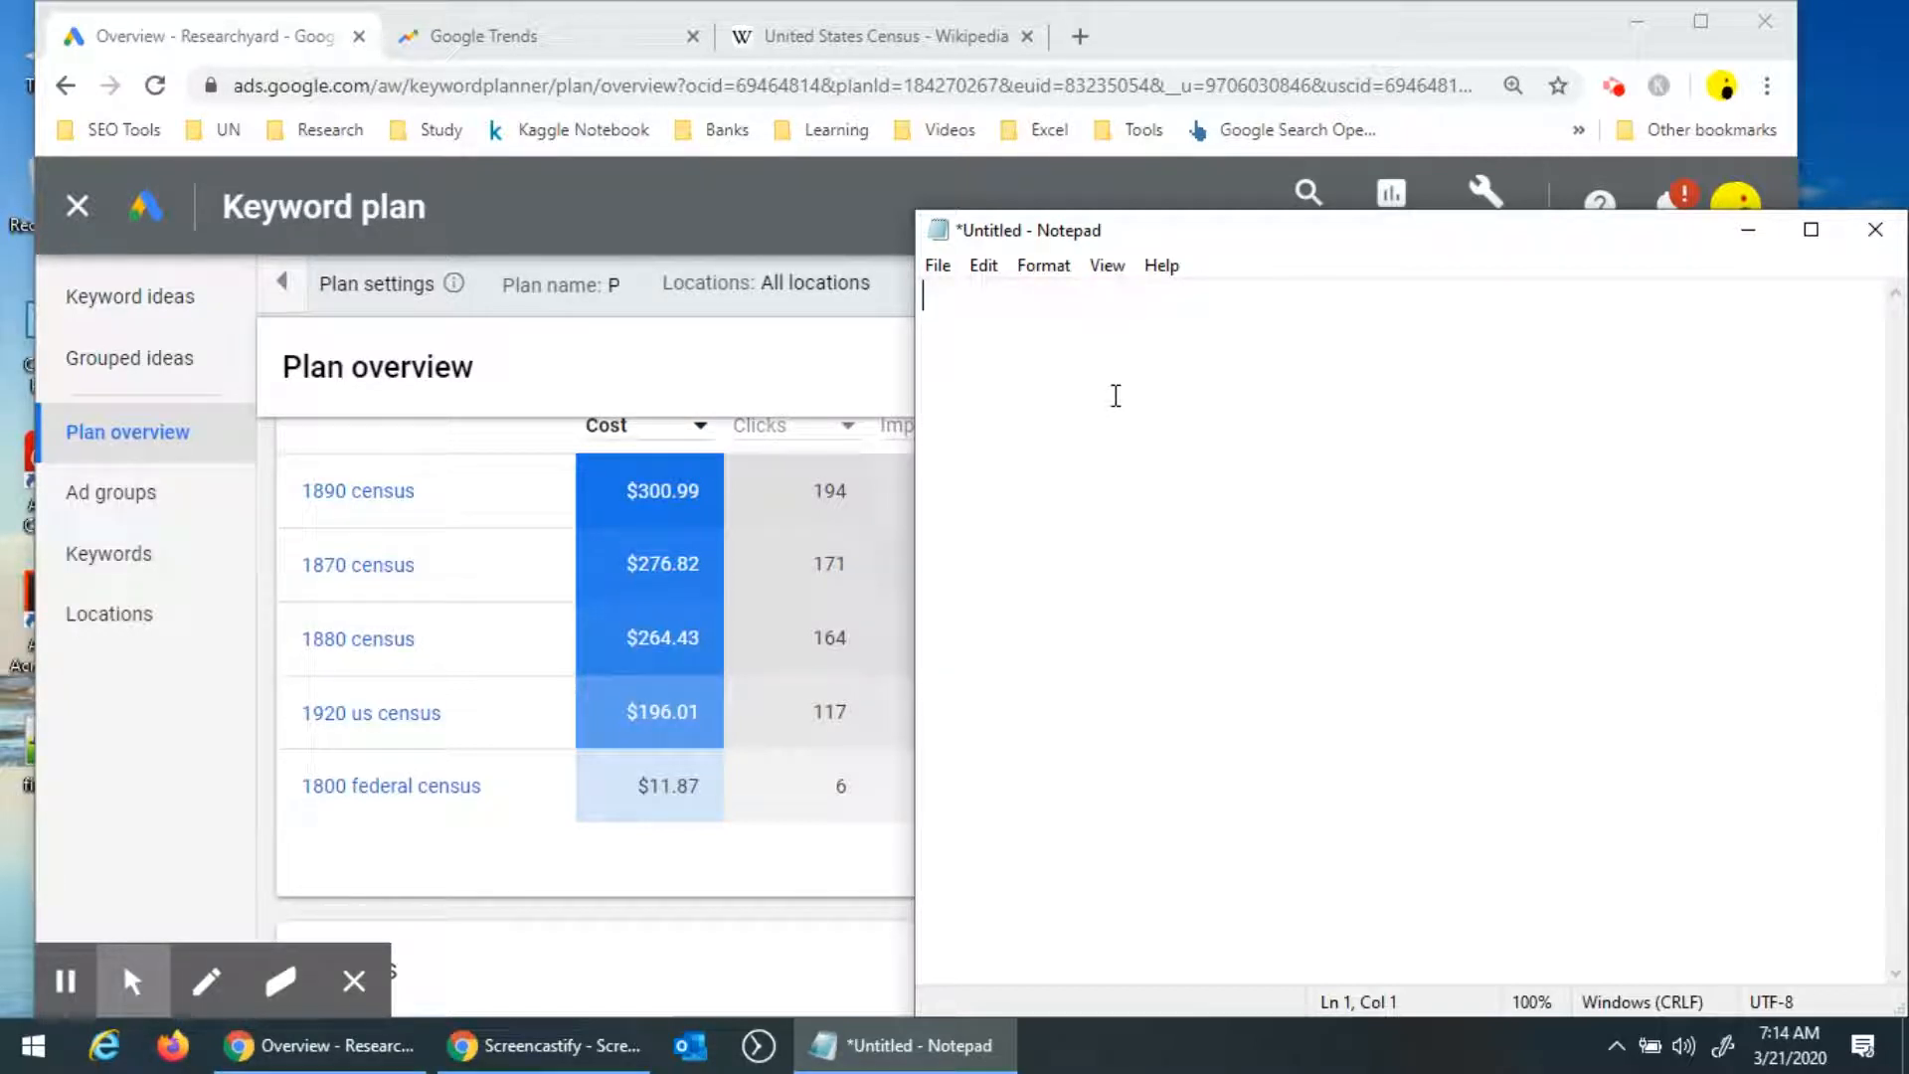
pyautogui.write('1890 census')
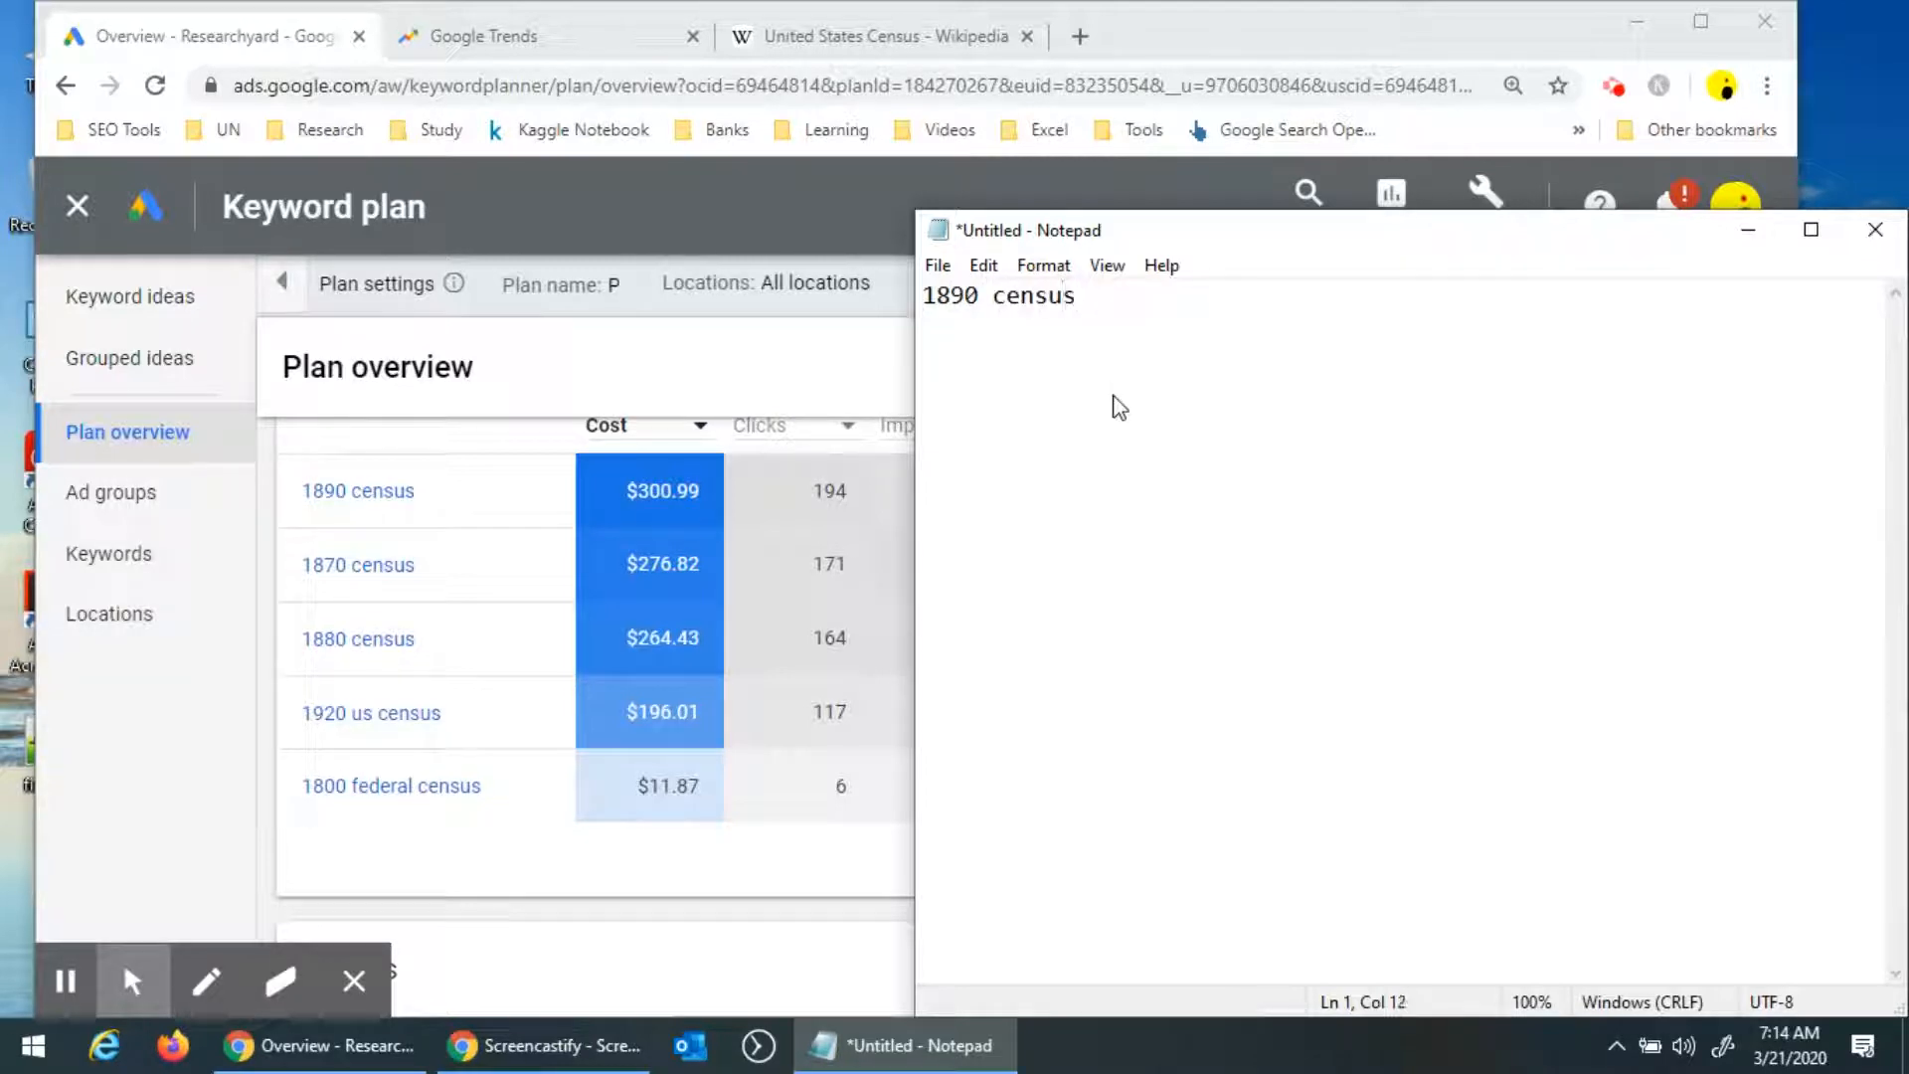
# Expand the line into "How is much population difference between 1890 census 1990 census".
pyautogui.press('Home')
pyautogui.write('what')
pyautogui.press('BackSpace')
pyautogui.press('BackSpace')
pyautogui.press('BackSpace')
pyautogui.press('BackSpace')
pyautogui.press('BackSpace')
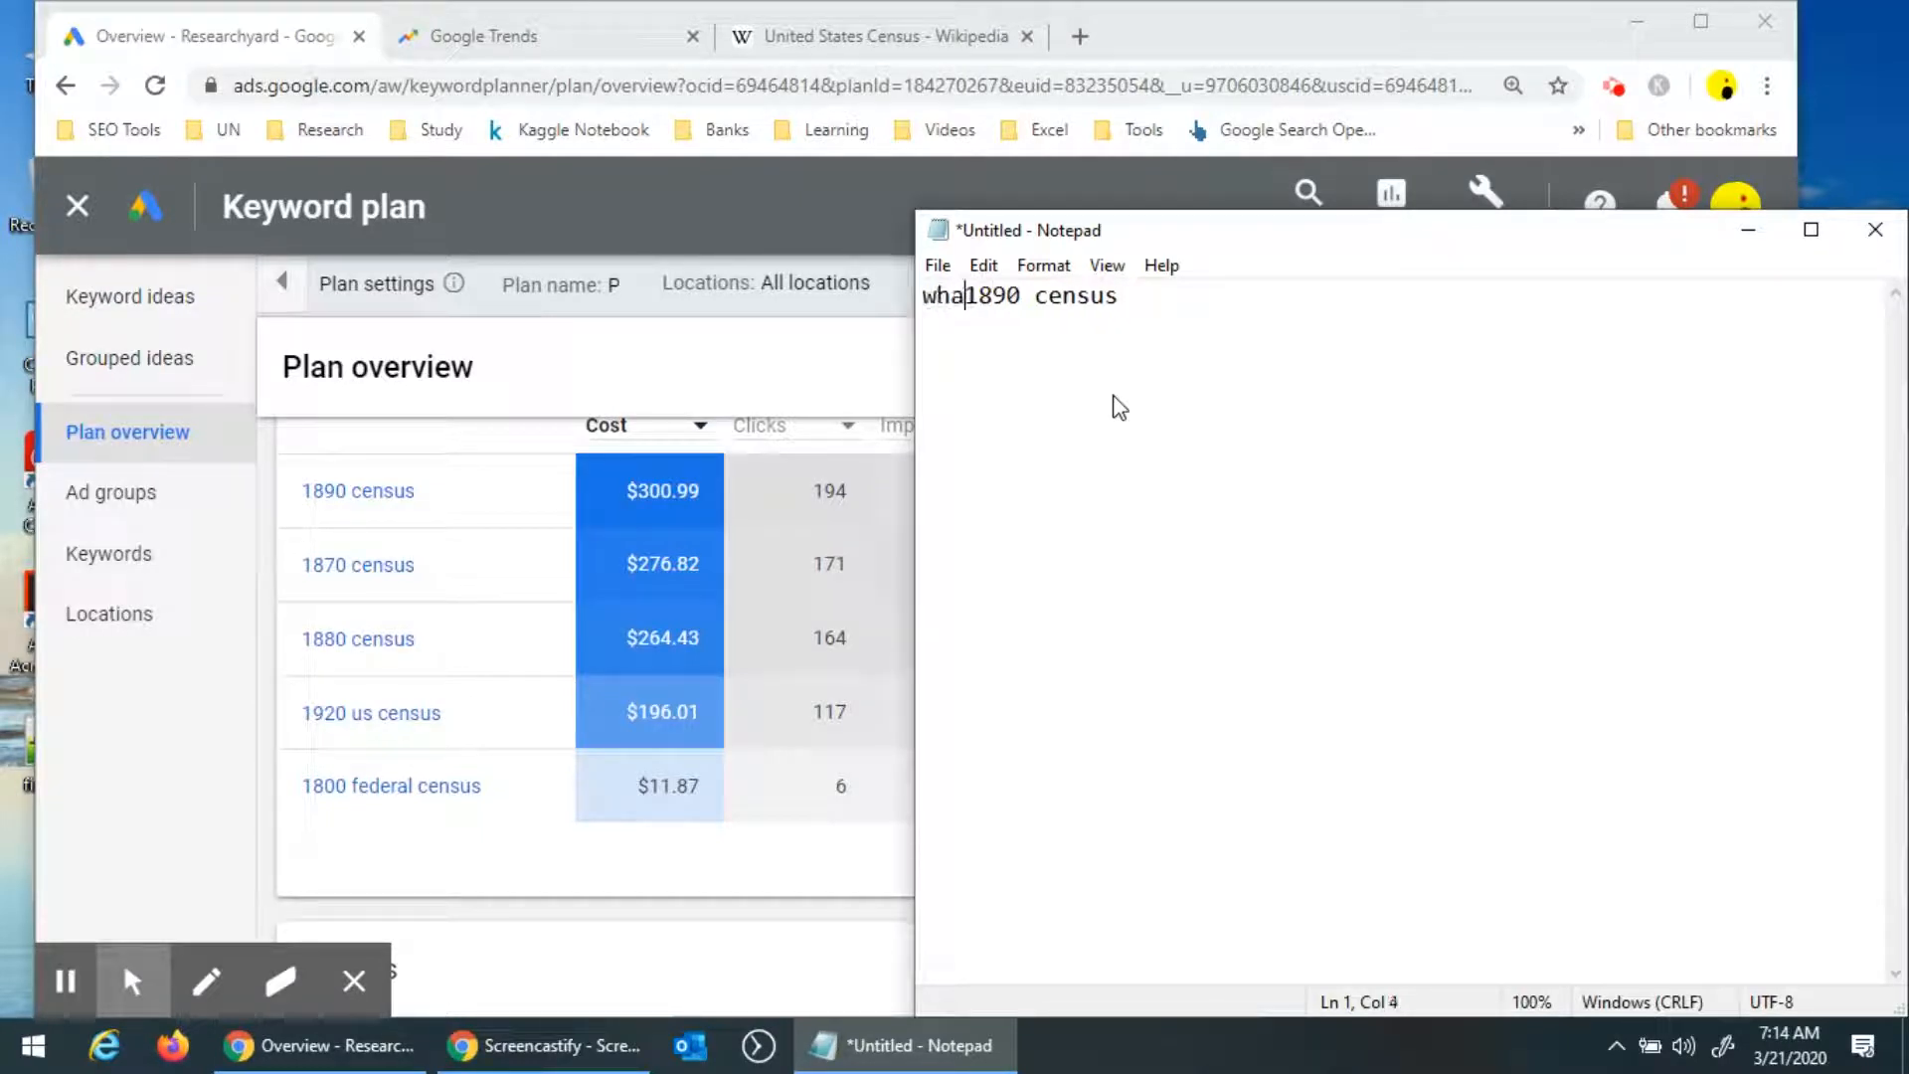
pyautogui.write('How ismuch po')
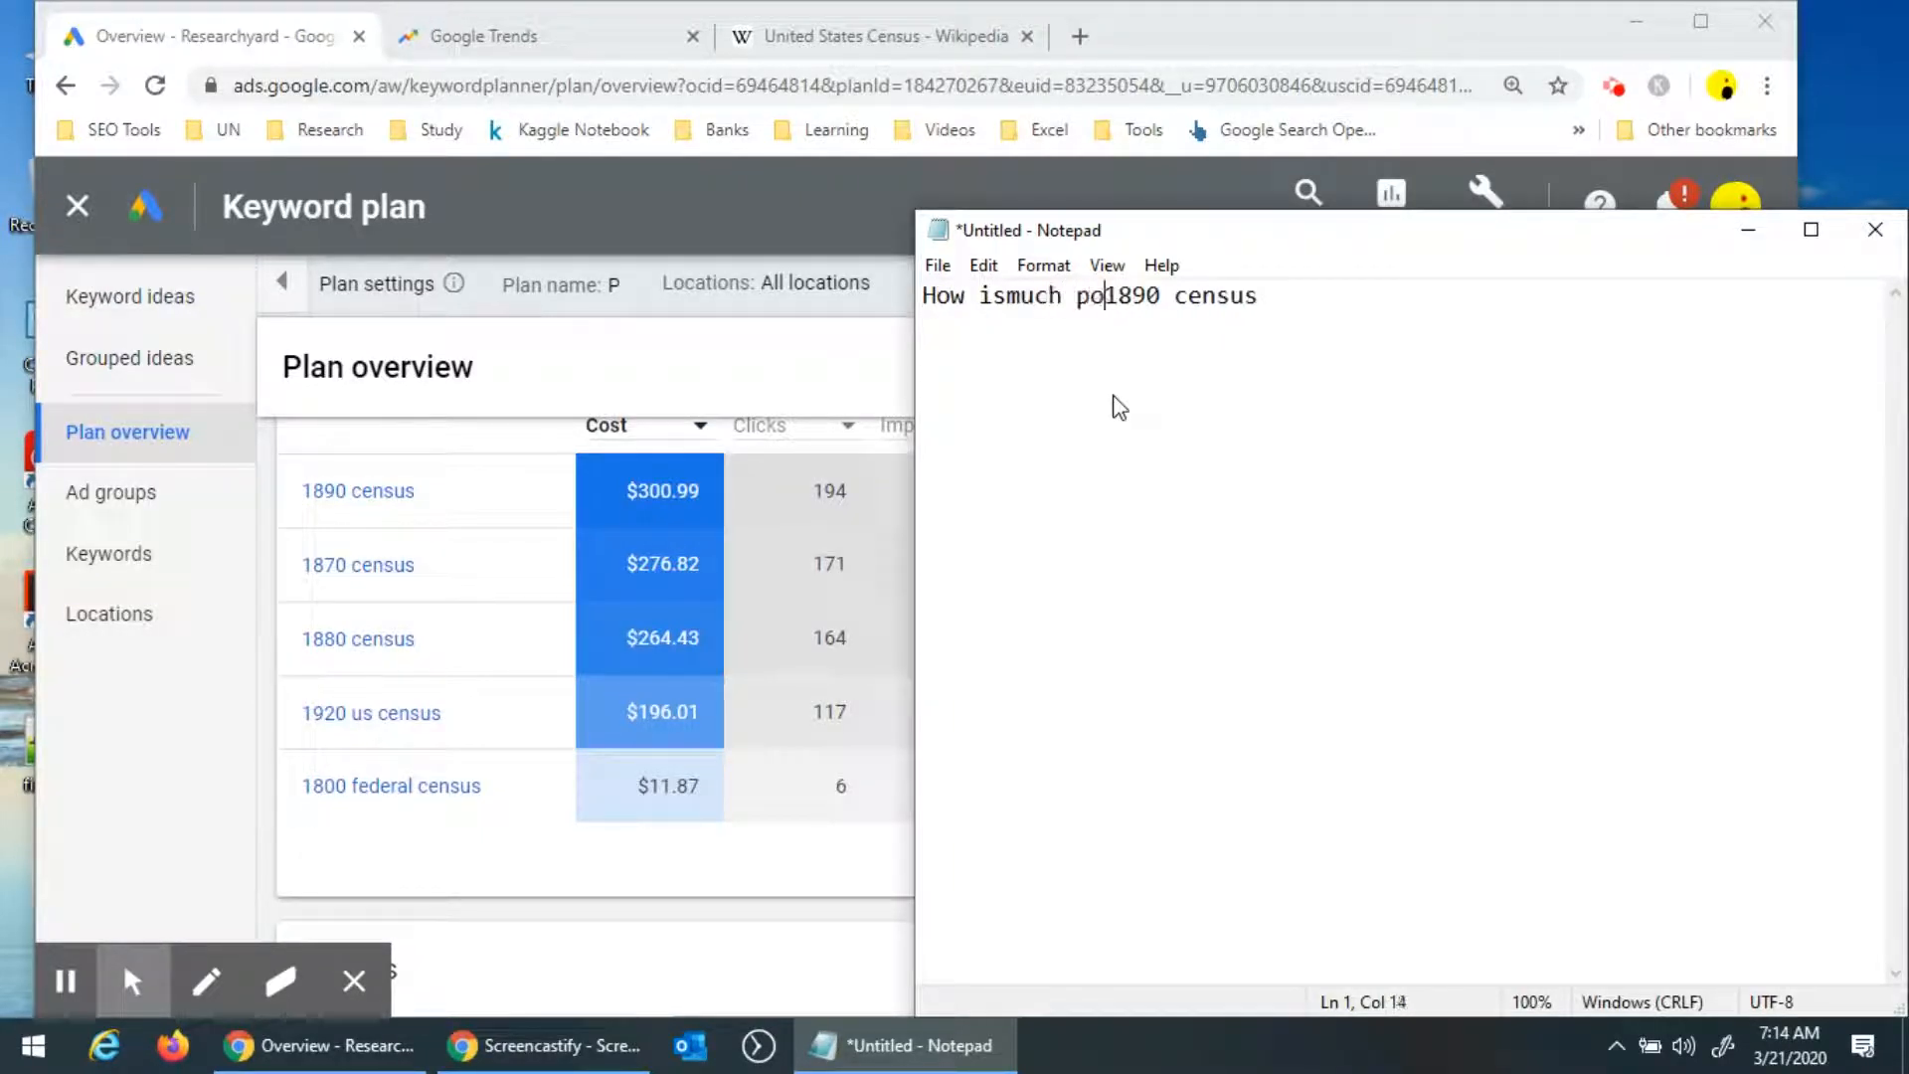
pyautogui.press('BackSpace')
pyautogui.press('BackSpace')
pyautogui.press('BackSpace')
pyautogui.press('BackSpace')
pyautogui.press('BackSpace')
pyautogui.press('BackSpace')
pyautogui.press('BackSpace')
pyautogui.write('much p')
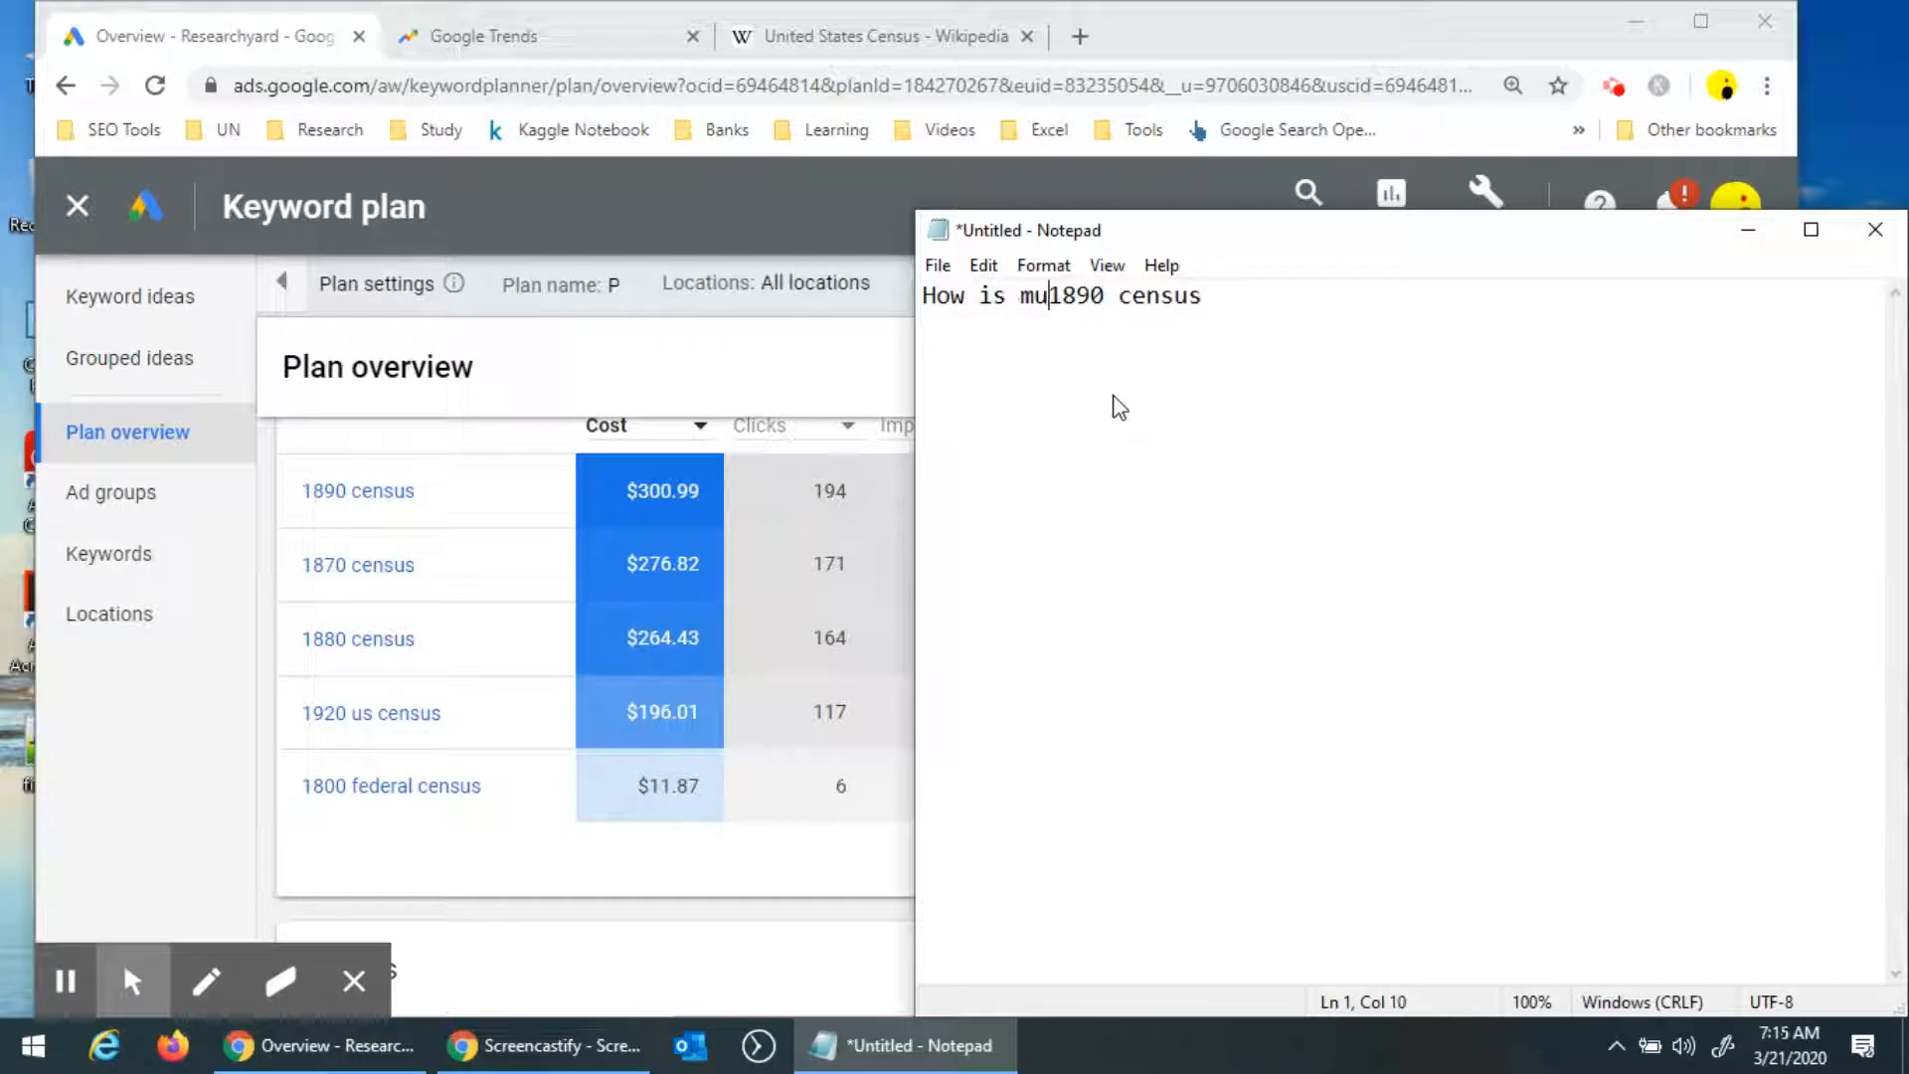
pyautogui.write('opulation dif')
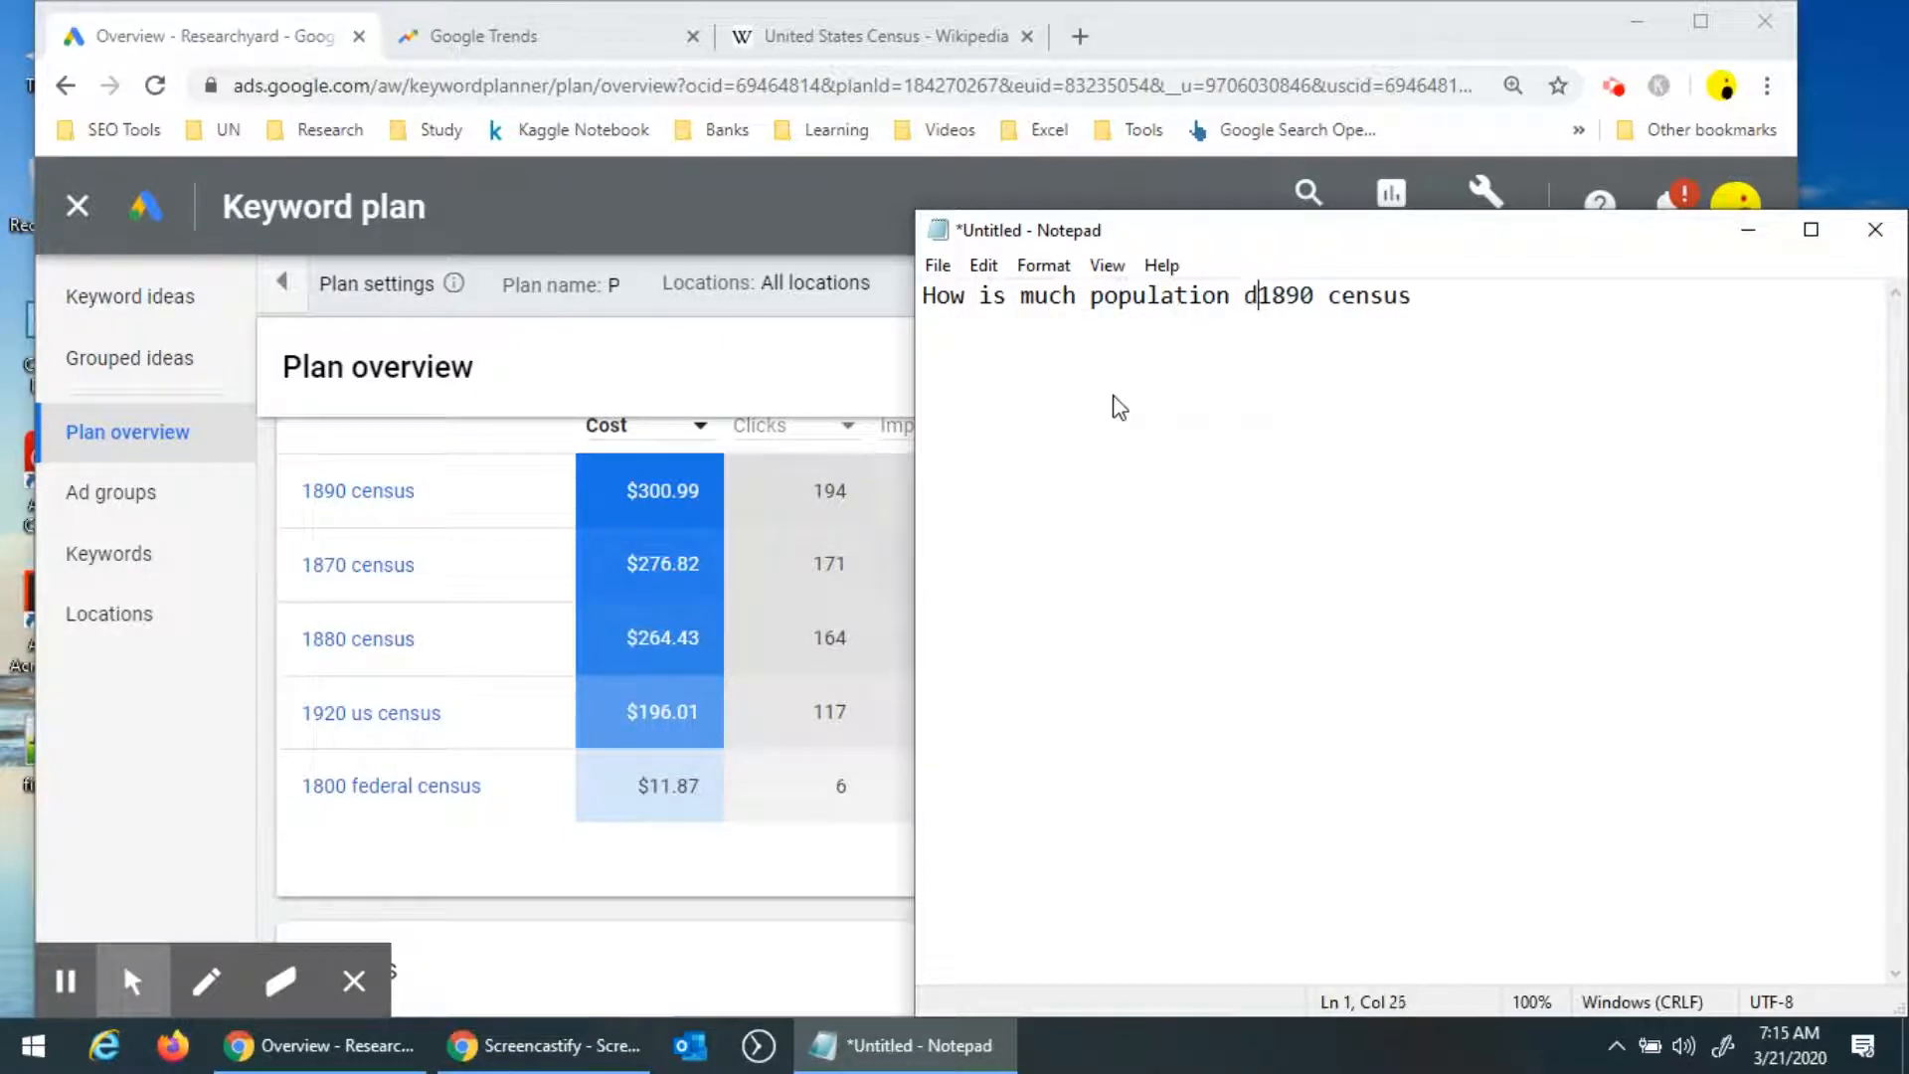
pyautogui.write('ference ')
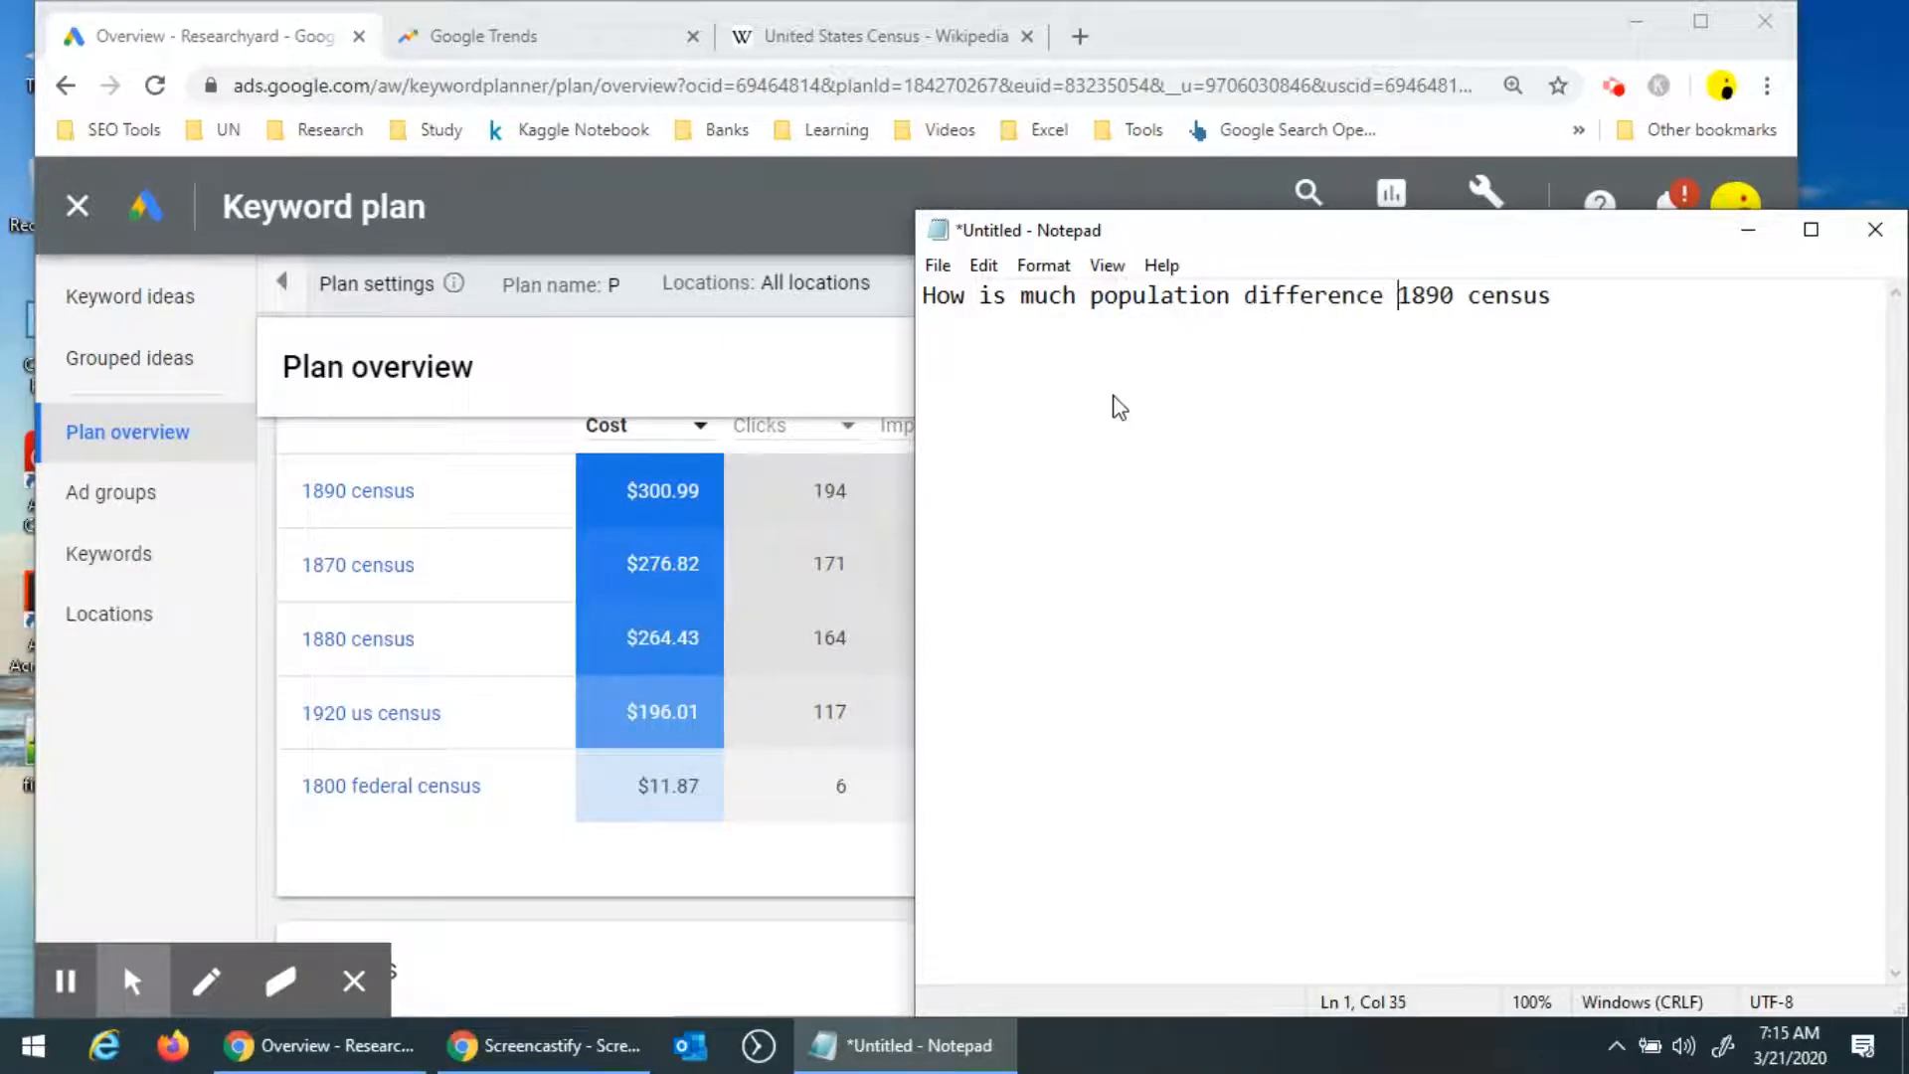
pyautogui.write('between')
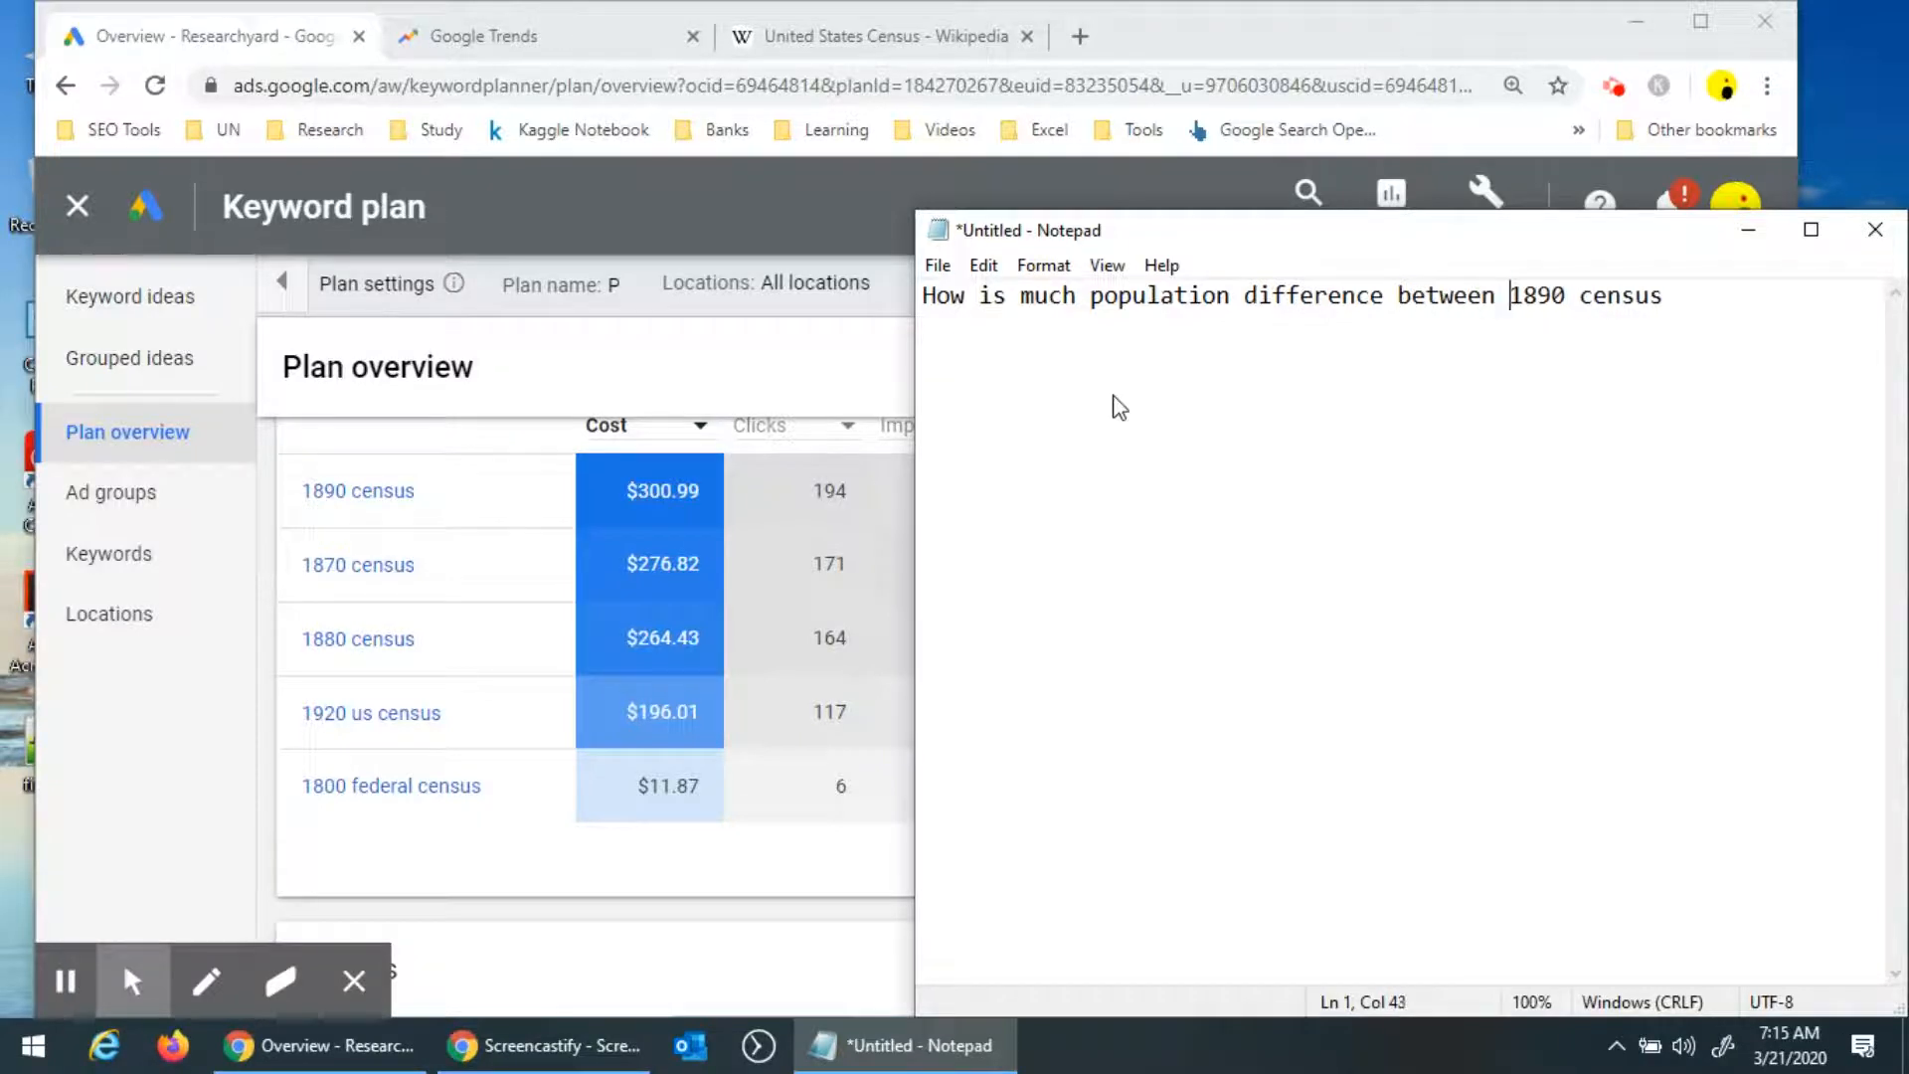
pyautogui.press('Right')
pyautogui.press('Right')
pyautogui.press('Right')
pyautogui.press('Right')
pyautogui.press('End')
pyautogui.write('1990 census')
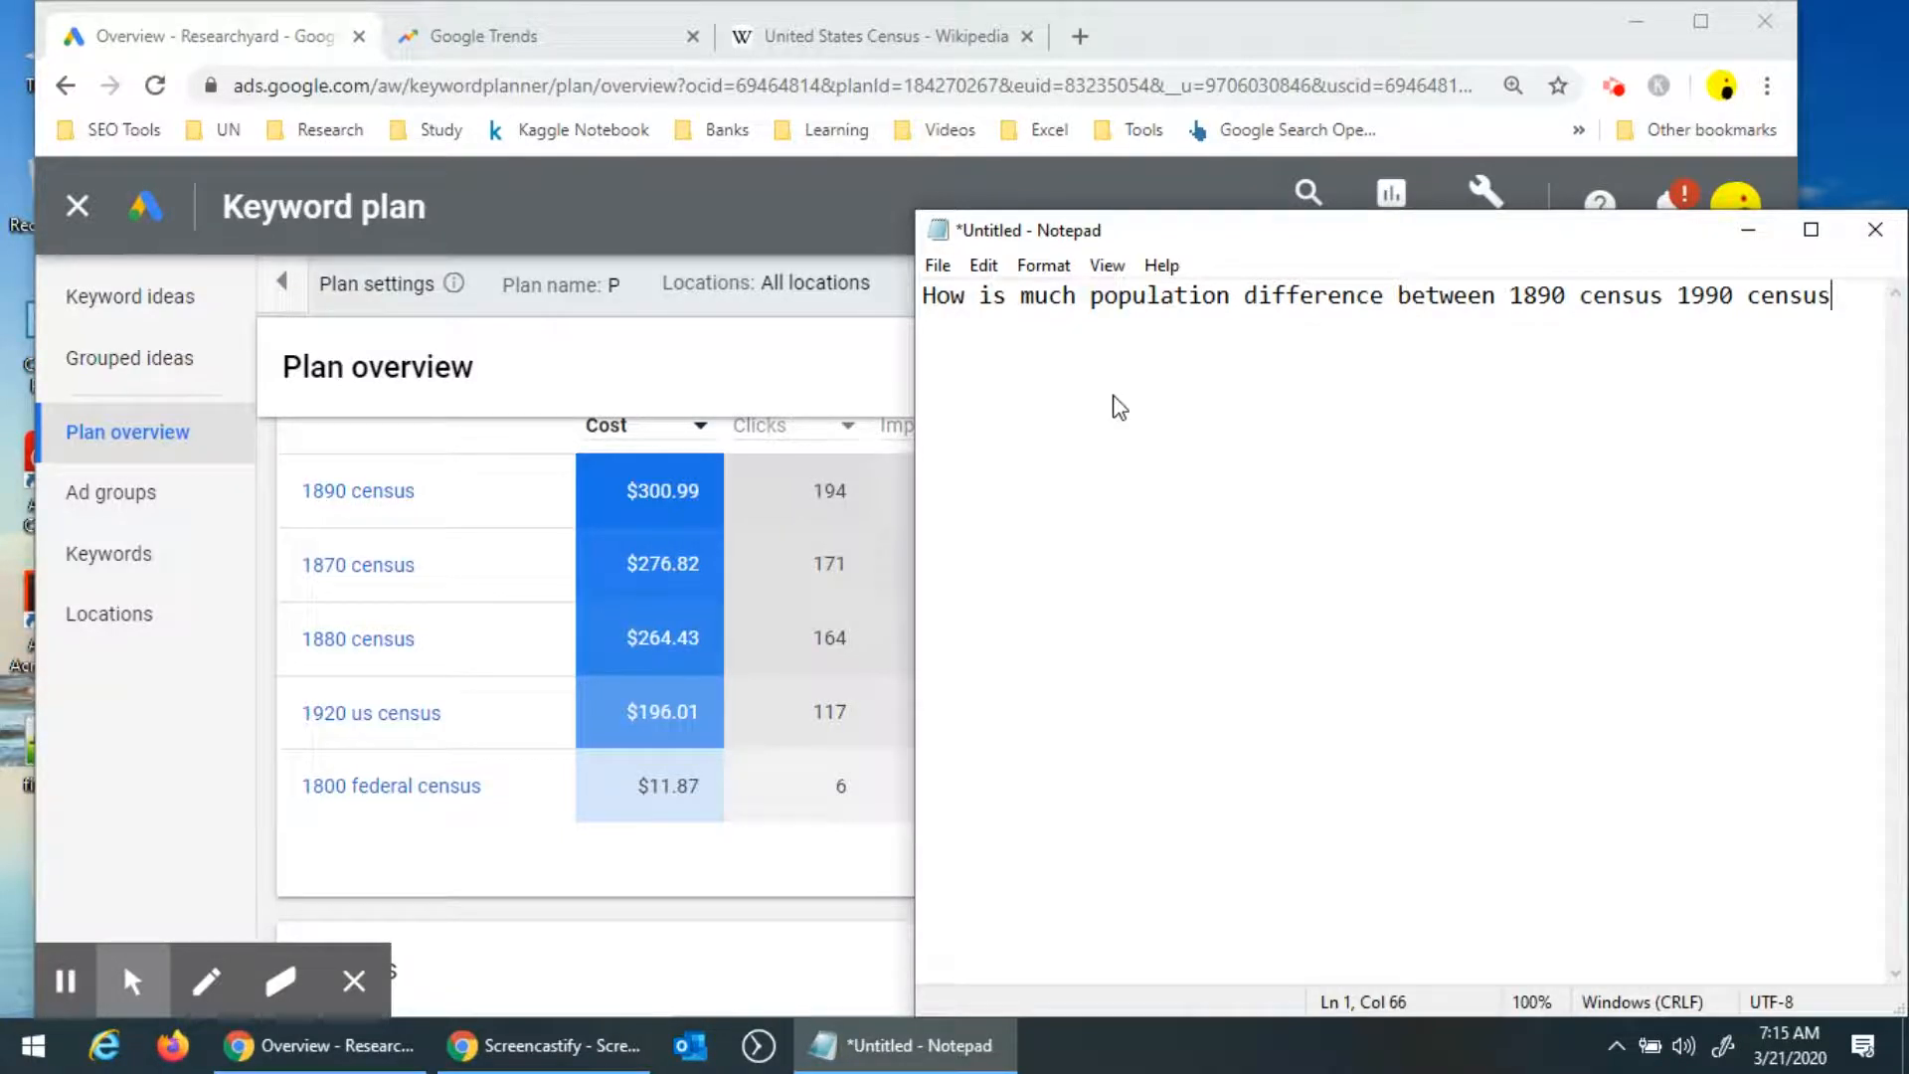
# Copy the sentence and paste a duplicate two lines below it.
pyautogui.hotkey('ctrl', 'a')
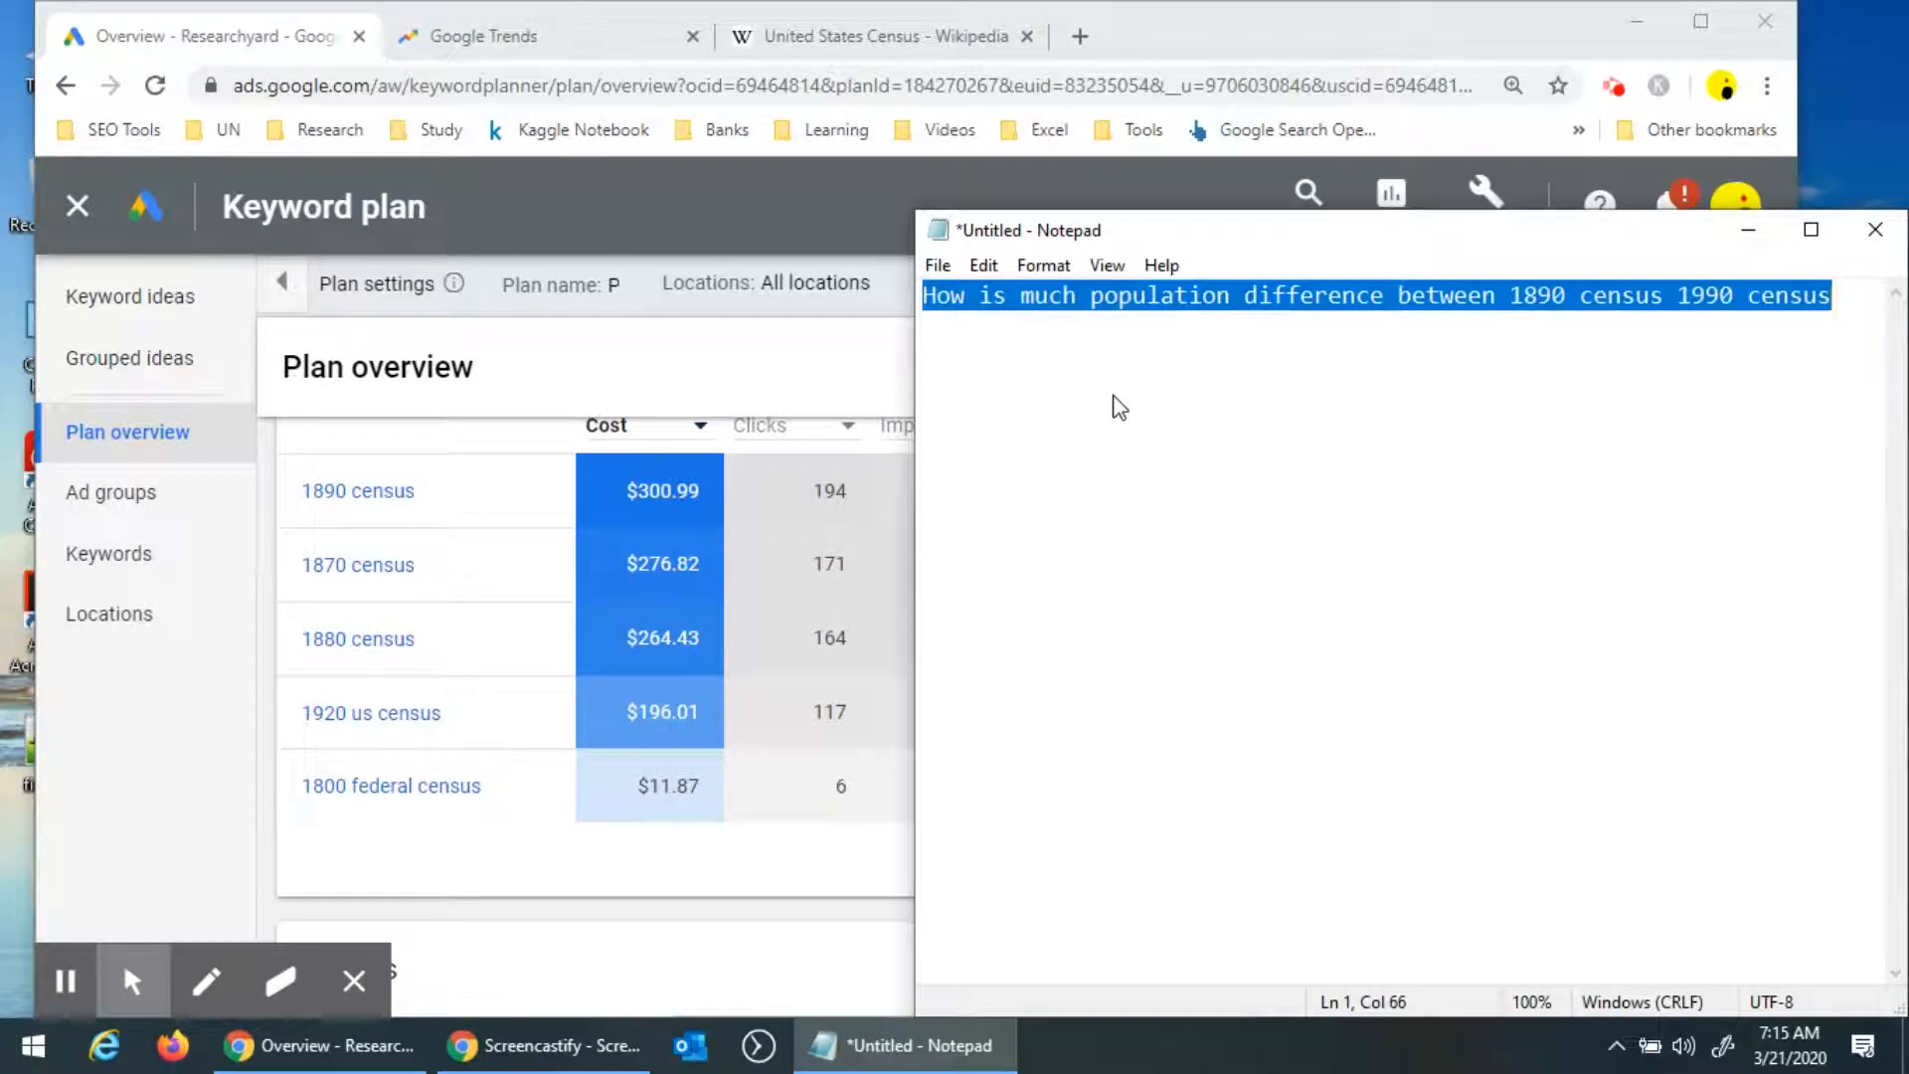
pyautogui.moveTo(1197, 243); pyautogui.dragTo(1109, 405)
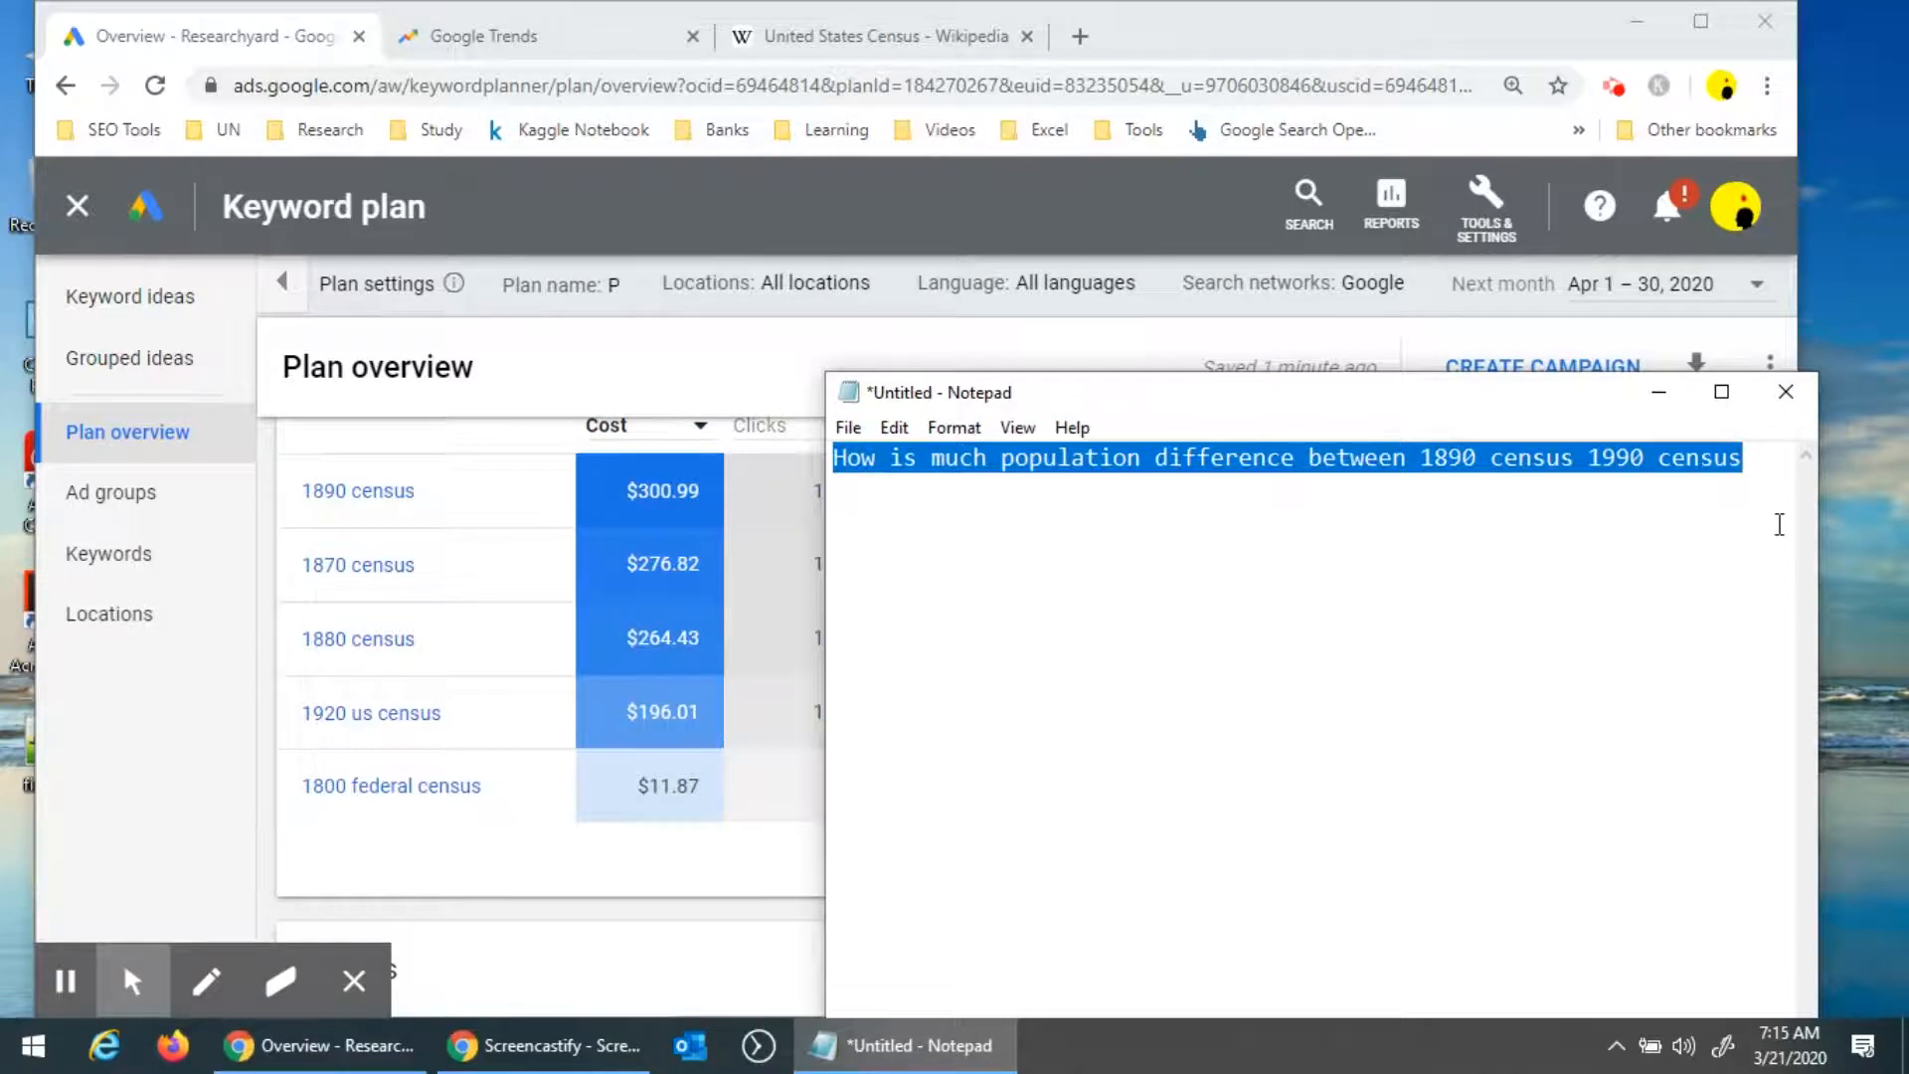
pyautogui.click(1749, 488)
pyautogui.moveTo(1743, 466); pyautogui.dragTo(817, 467)
pyautogui.hotkey('ctrl', 'c')
pyautogui.click(1761, 506)
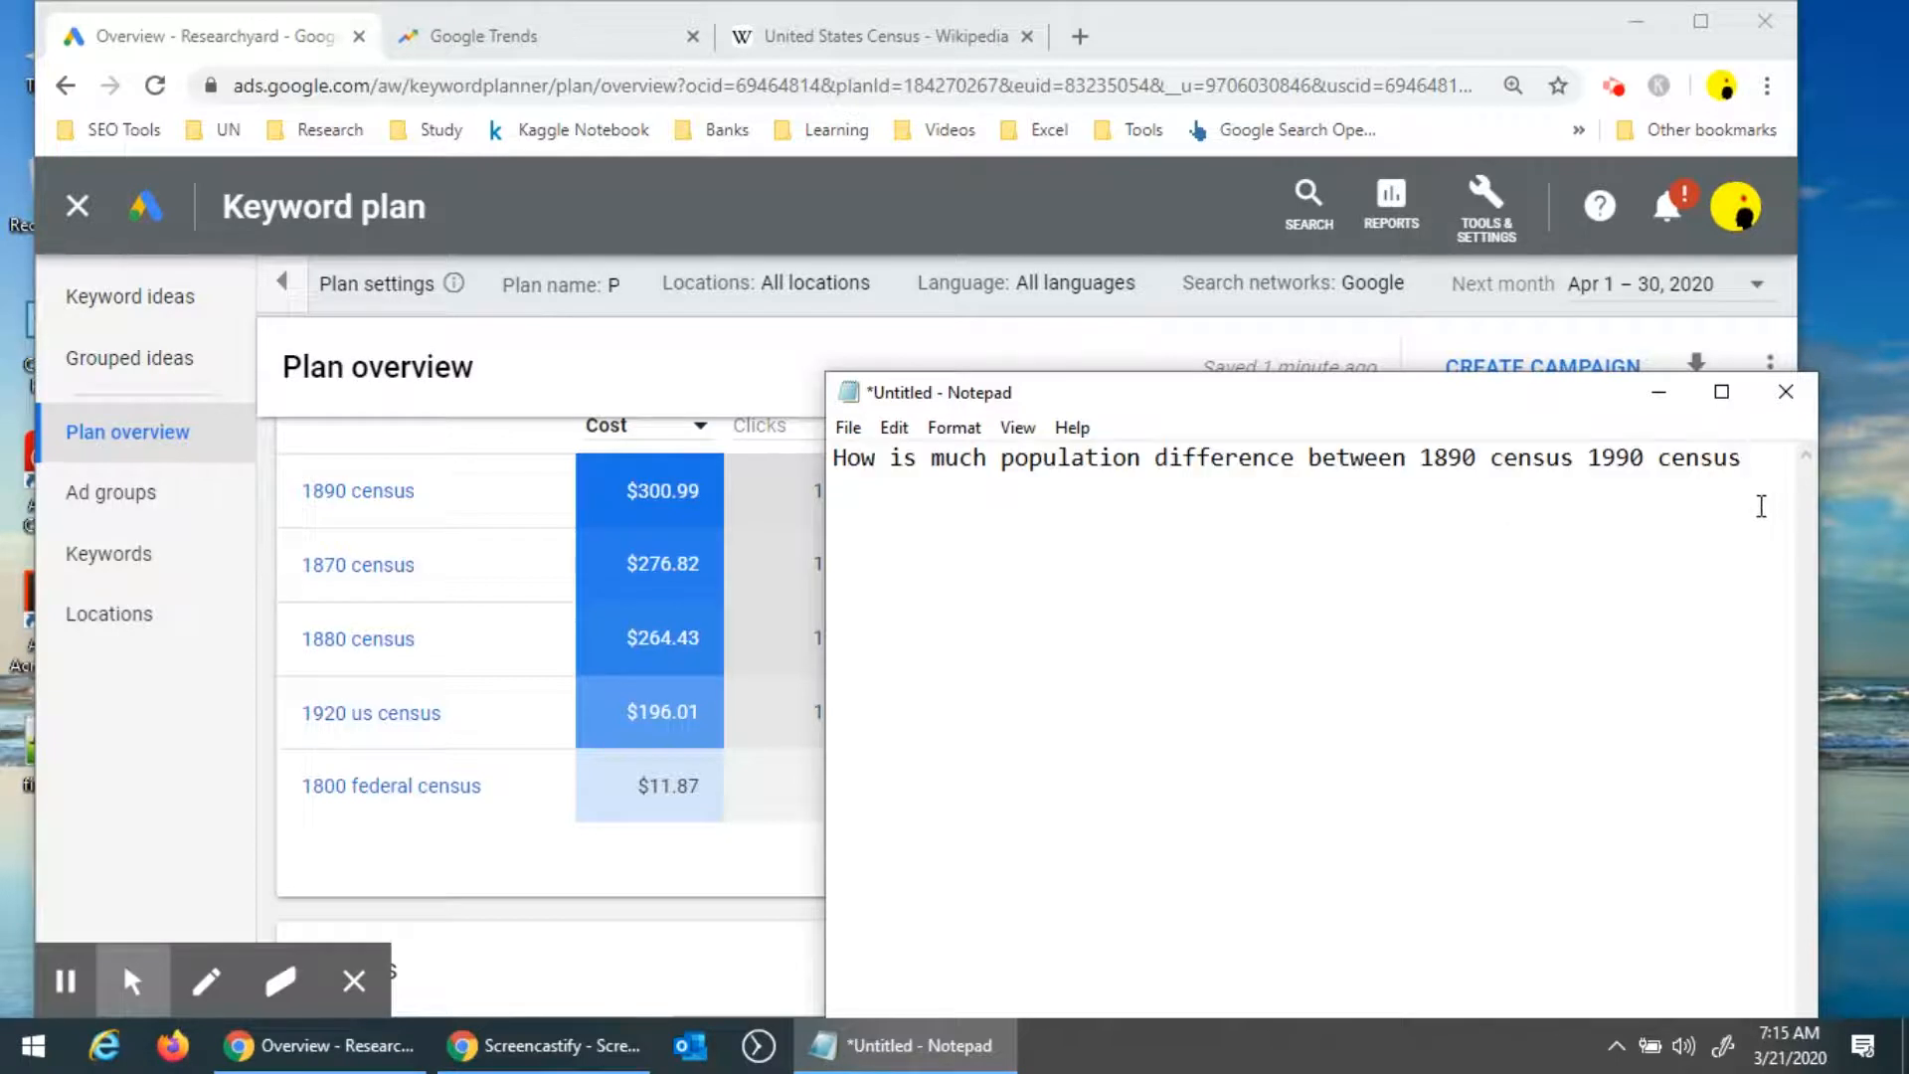
pyautogui.press('Return')
pyautogui.press('Return')
pyautogui.hotkey('ctrl', 'v')
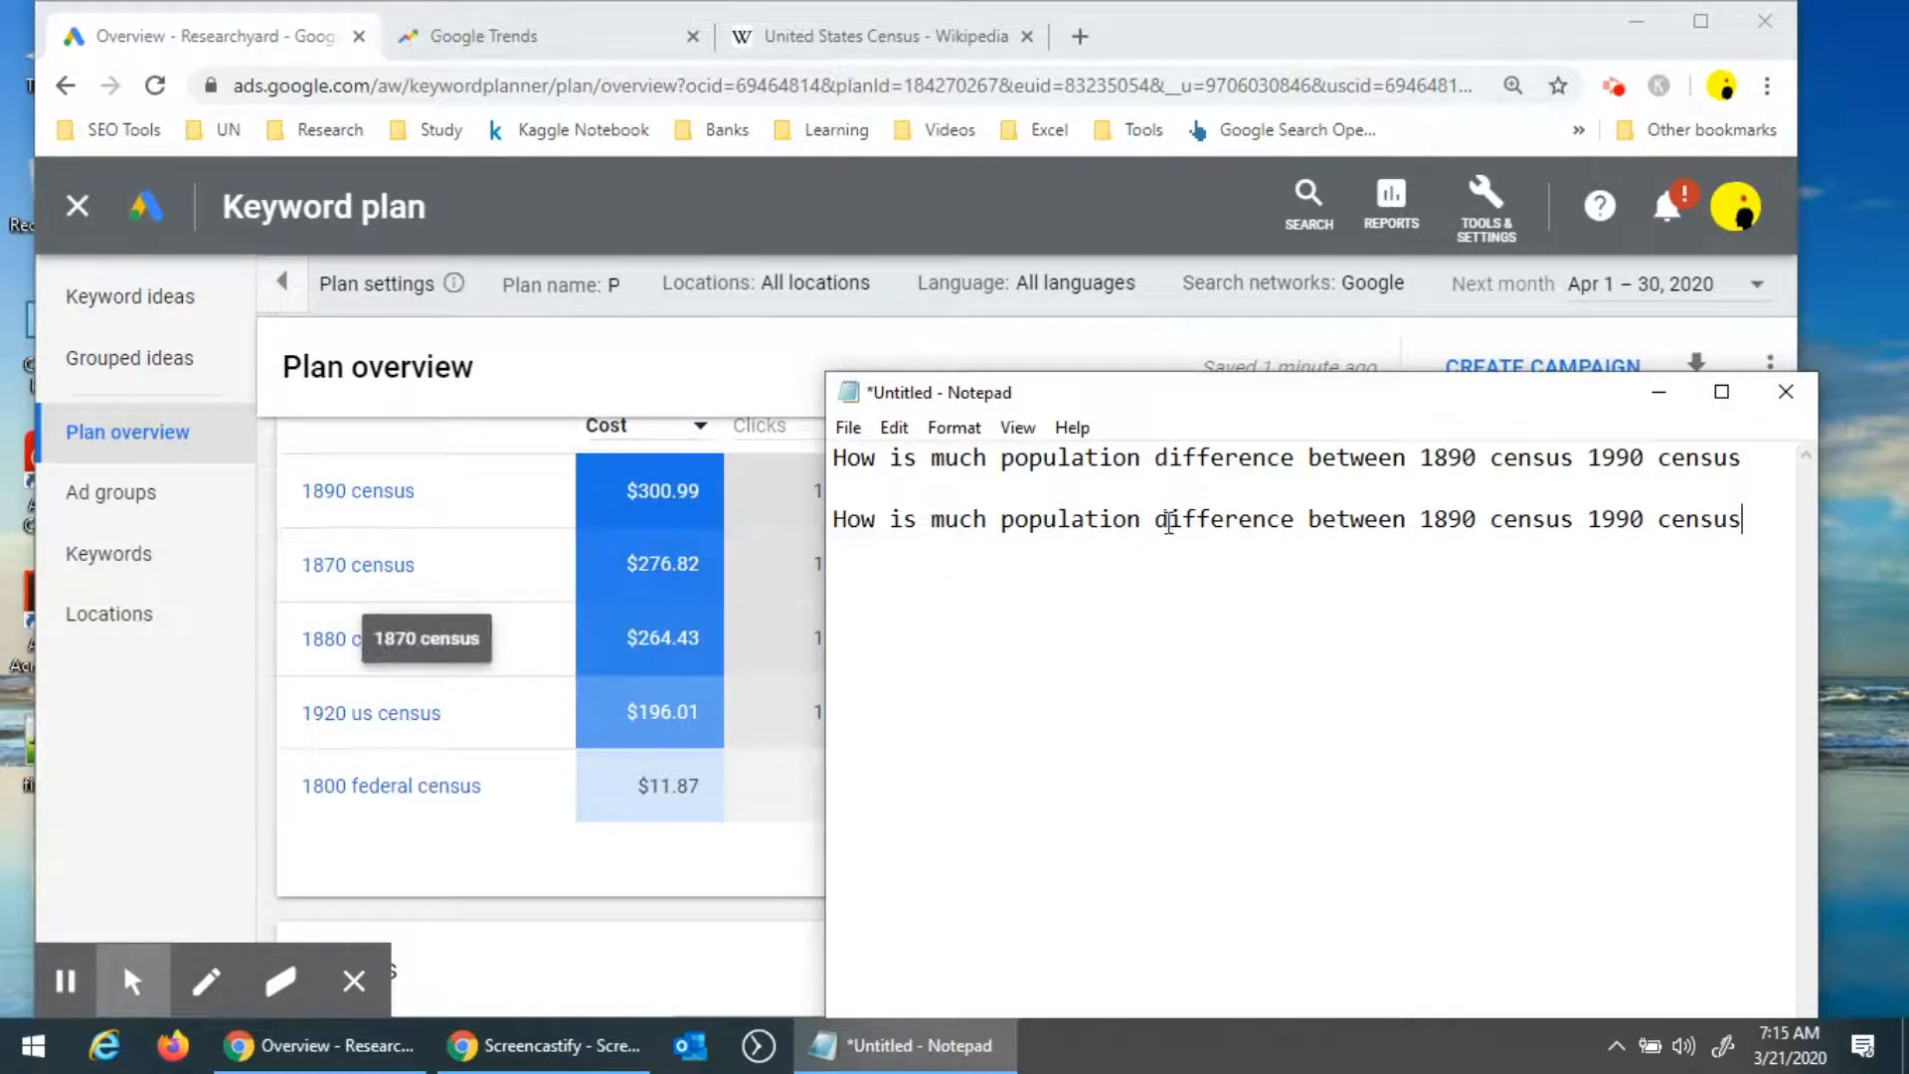
# Change 1890 to 1870 in the second sentence.
pyautogui.moveTo(1481, 520); pyautogui.dragTo(1491, 518)
pyautogui.press('BackSpace')
pyautogui.press('BackSpace')
pyautogui.press('BackSpace')
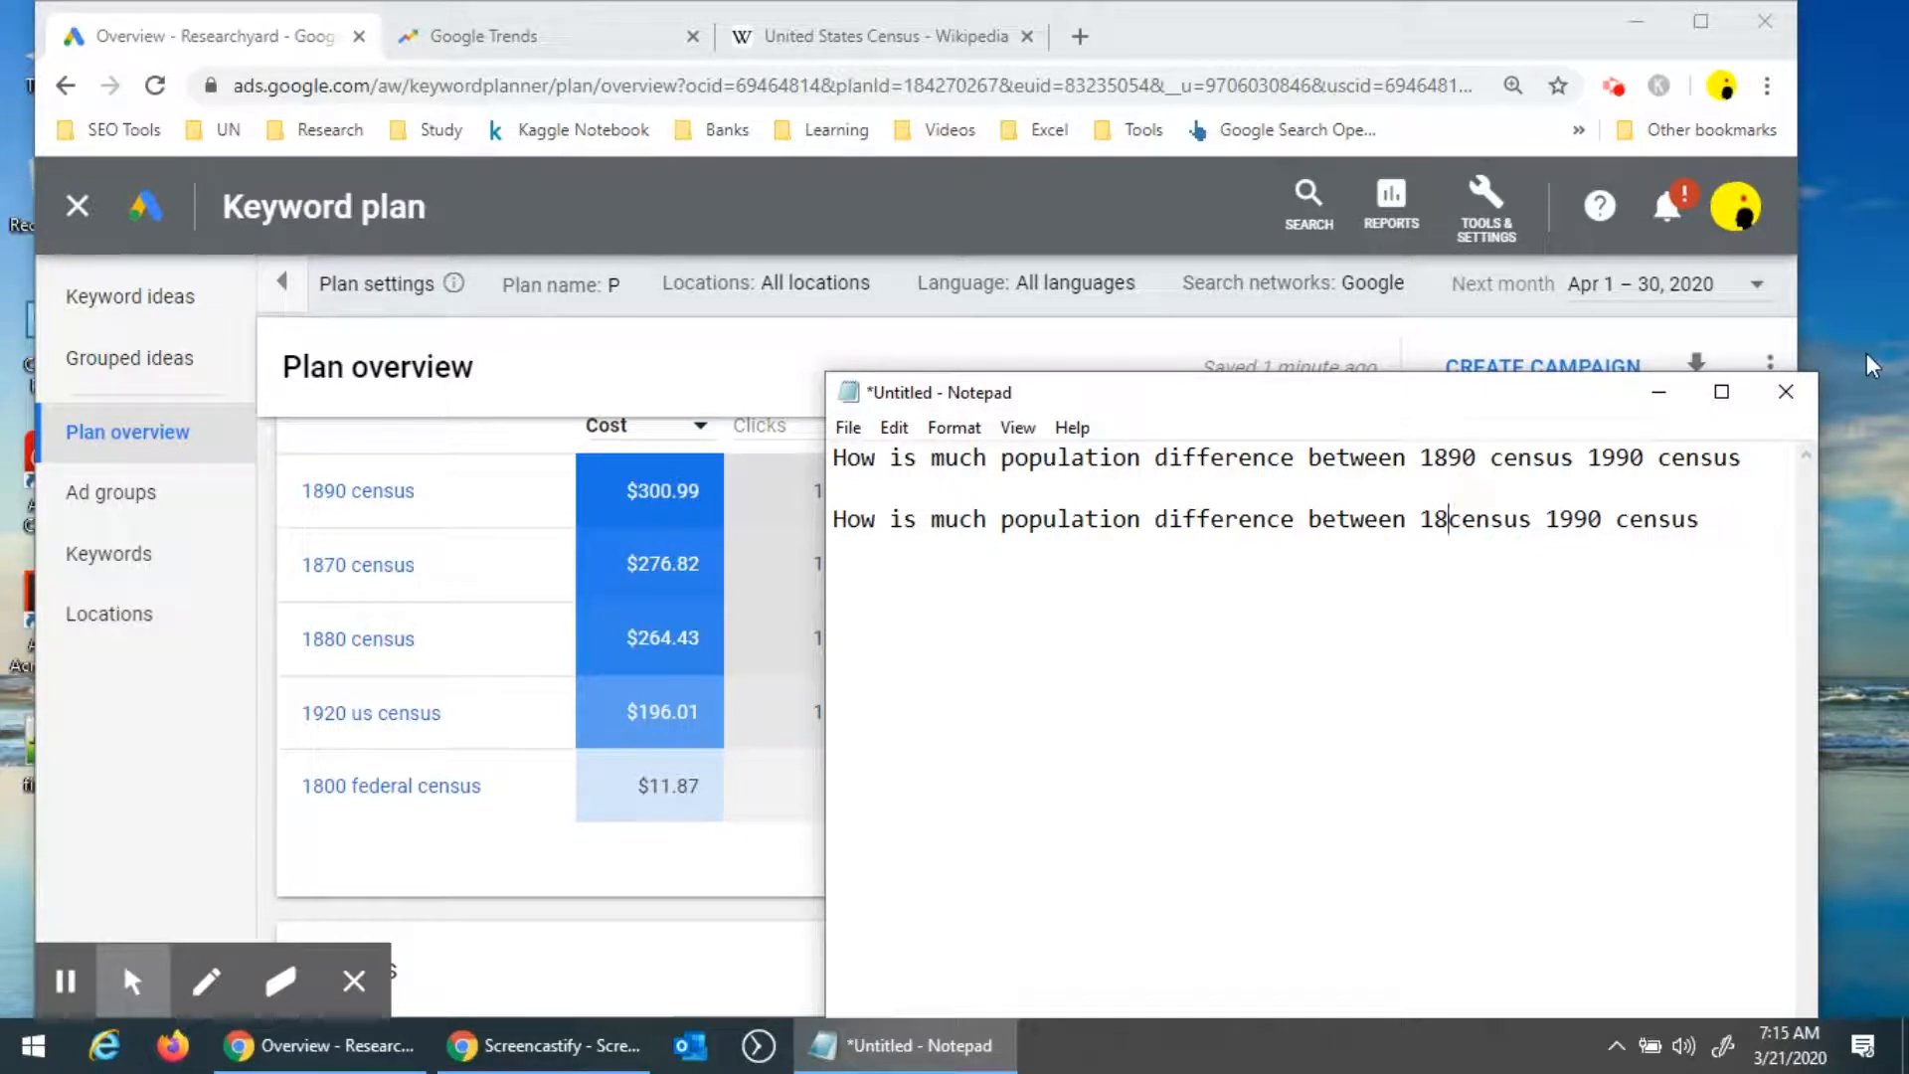
pyautogui.write('70')
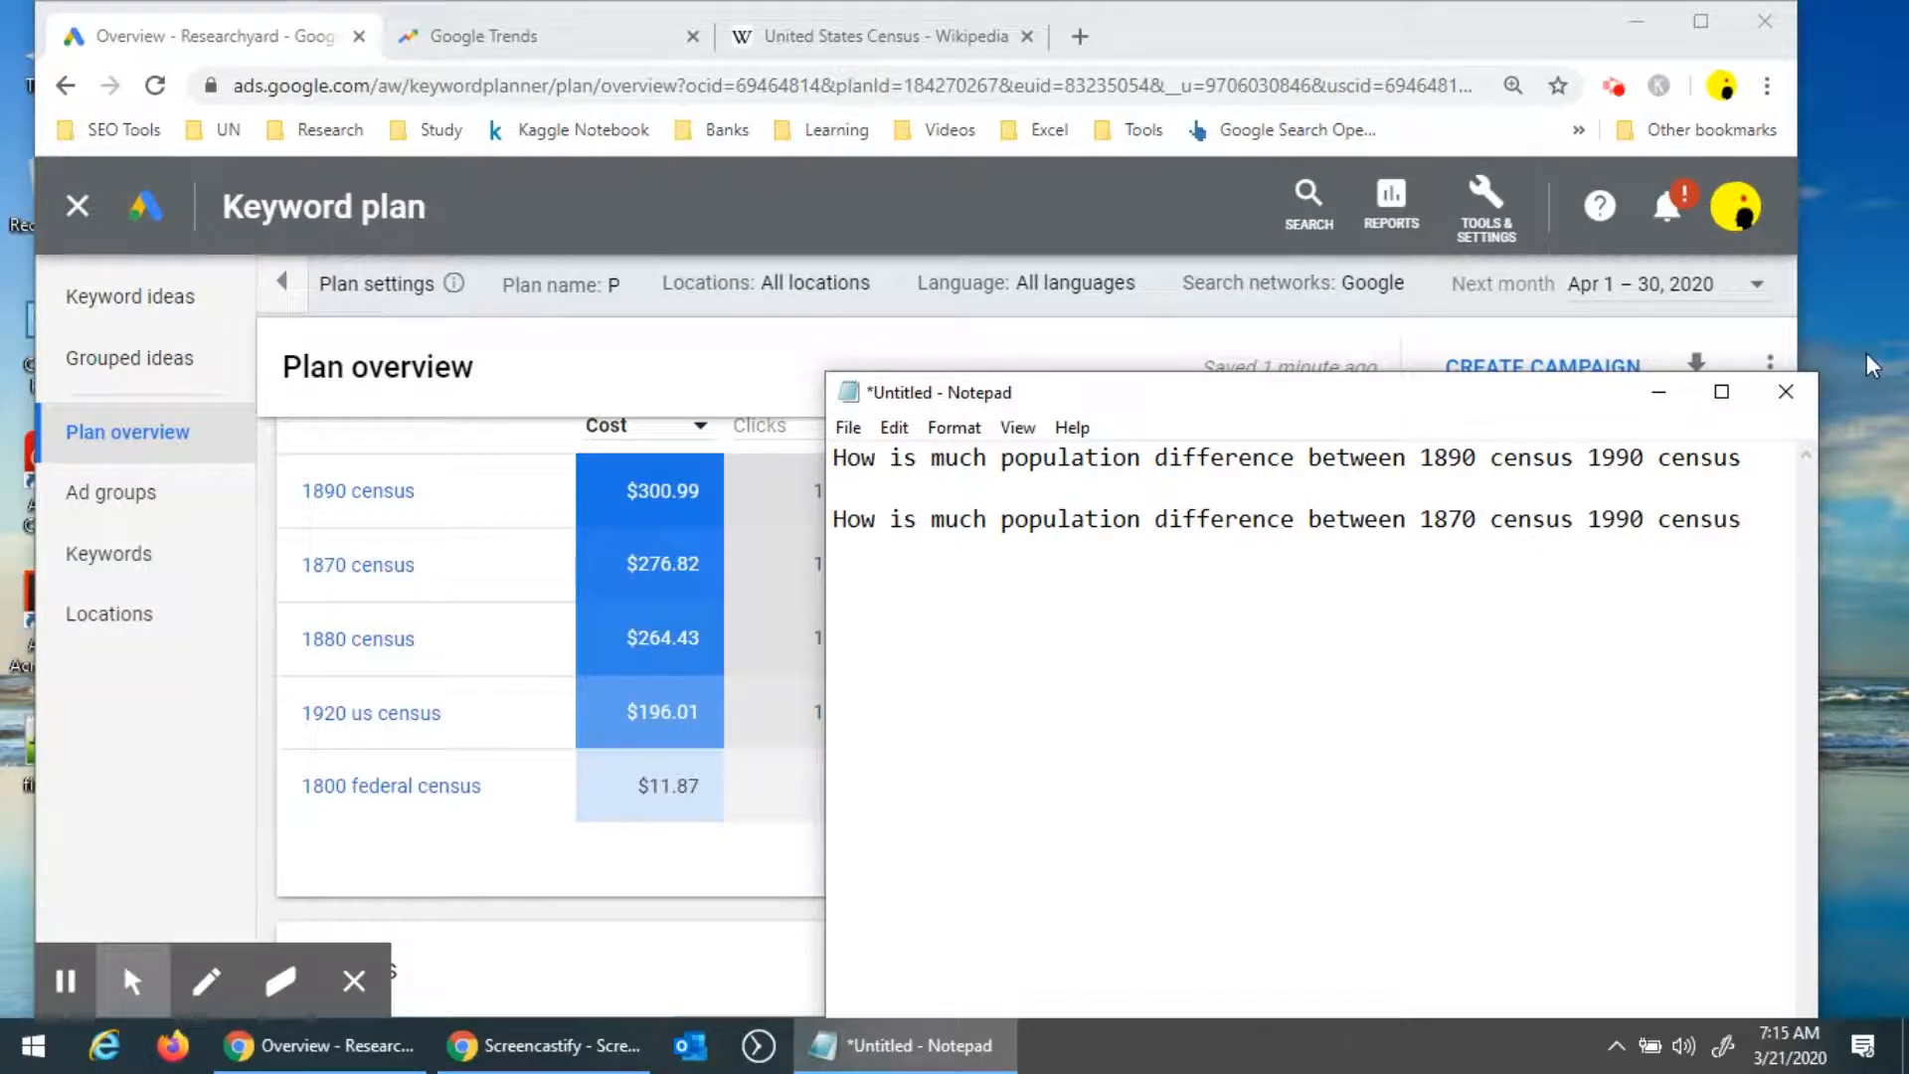
# Insert "and" between the two census years in both sentences.
pyautogui.click(1591, 458)
pyautogui.write('and')
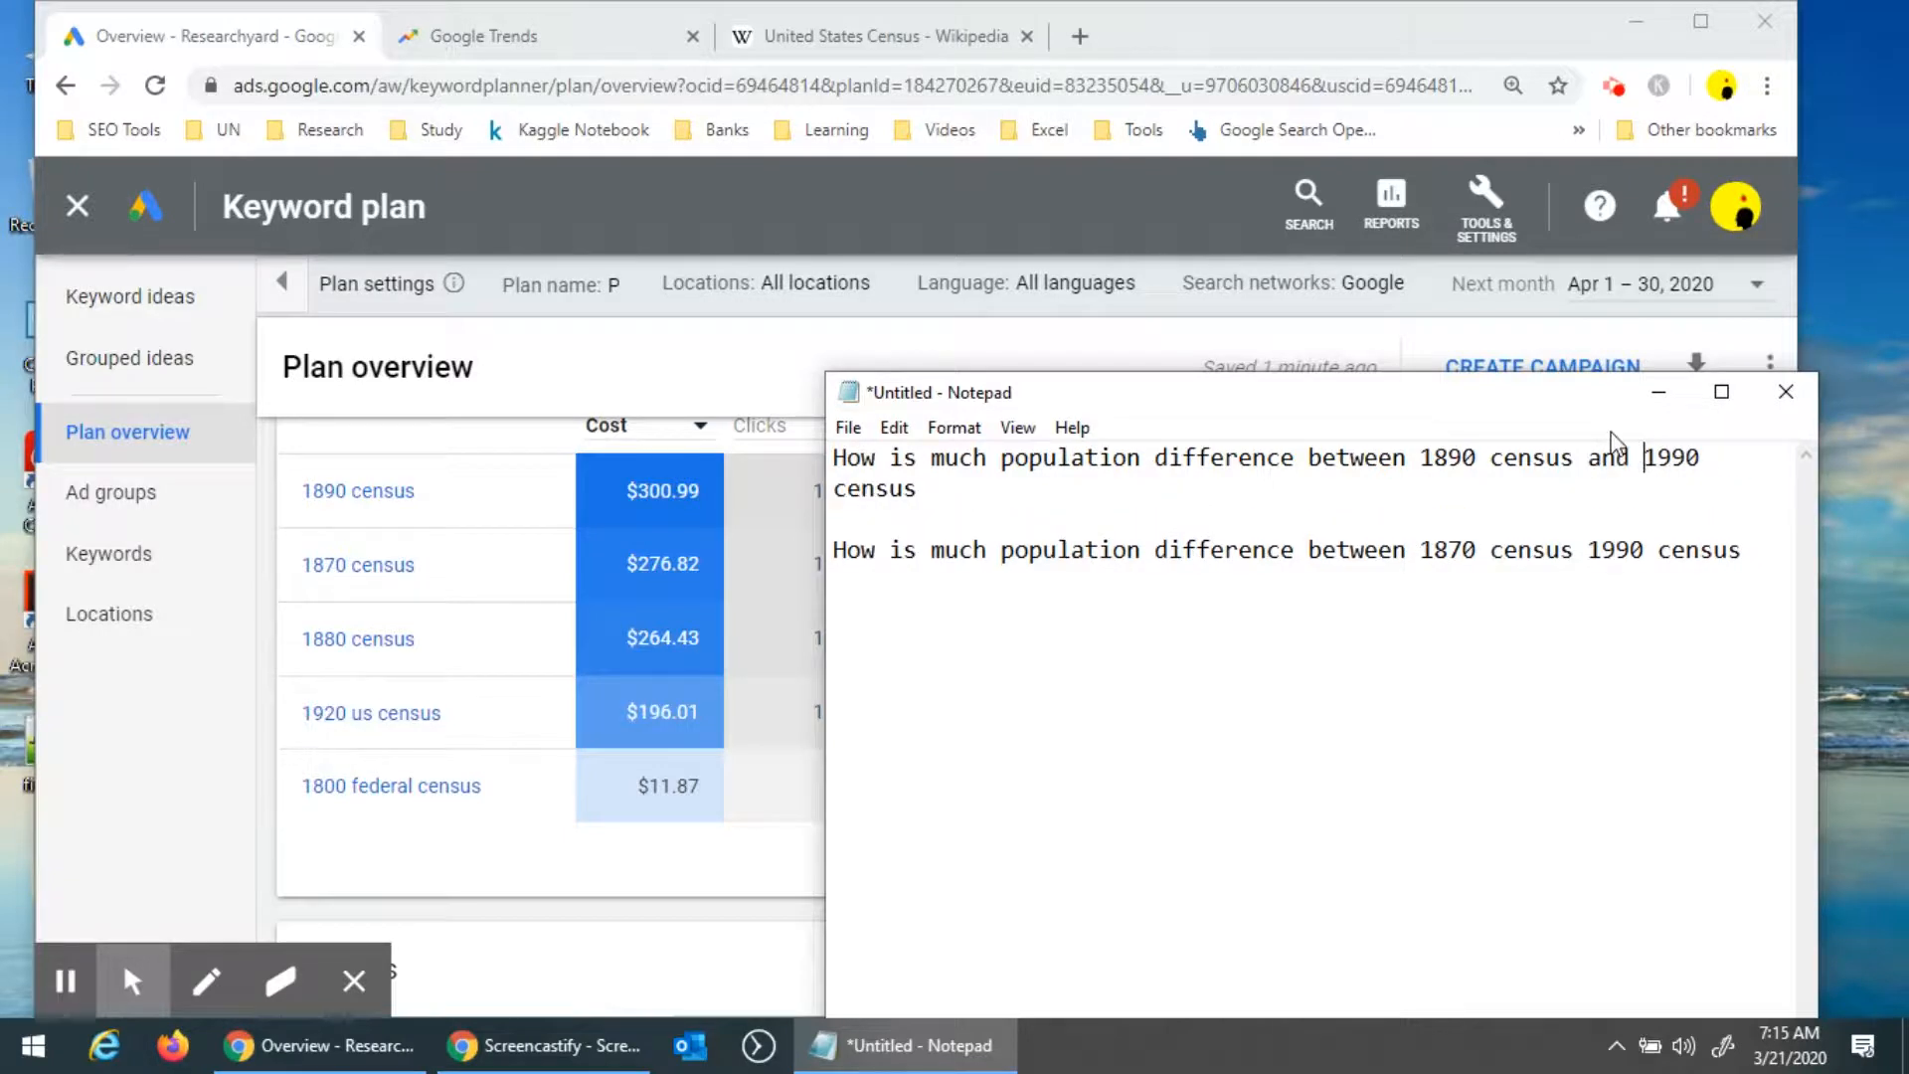
pyautogui.click(1580, 550)
pyautogui.write('a ')
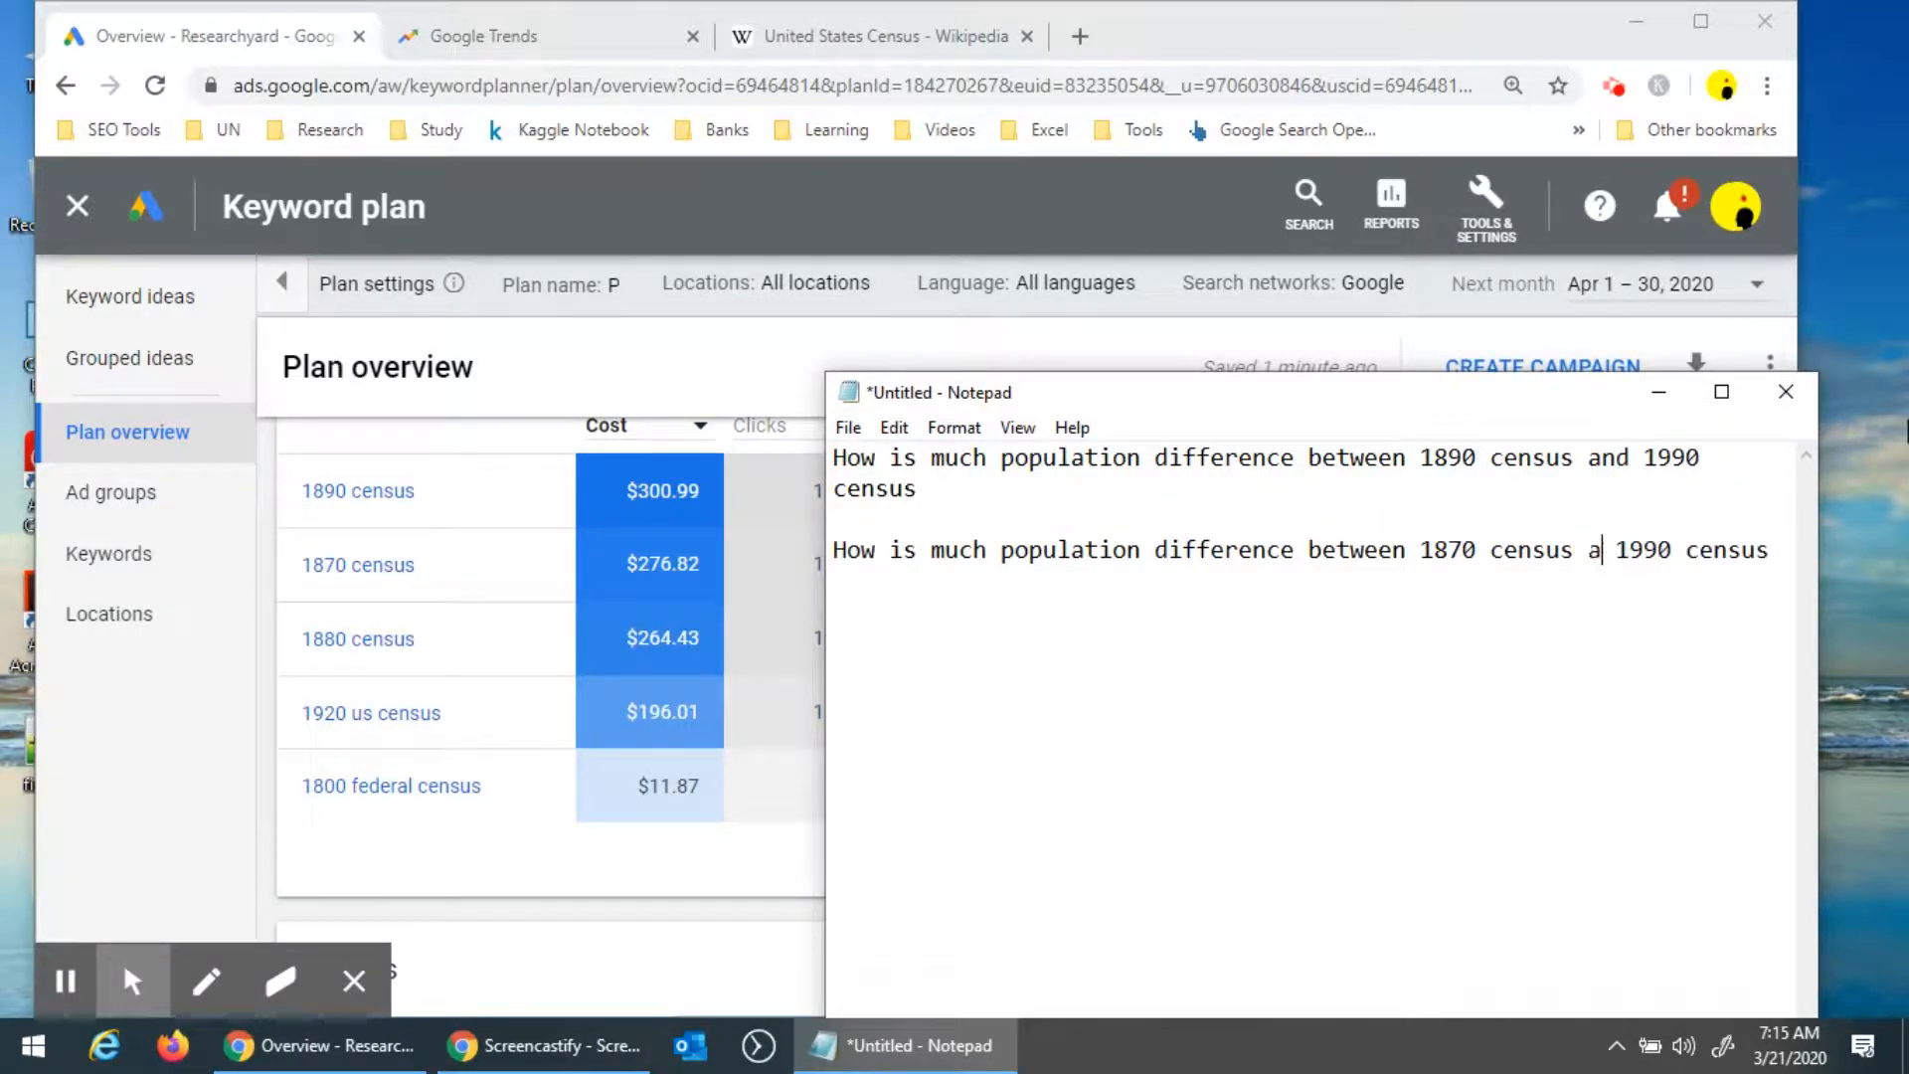
pyautogui.write('nd')
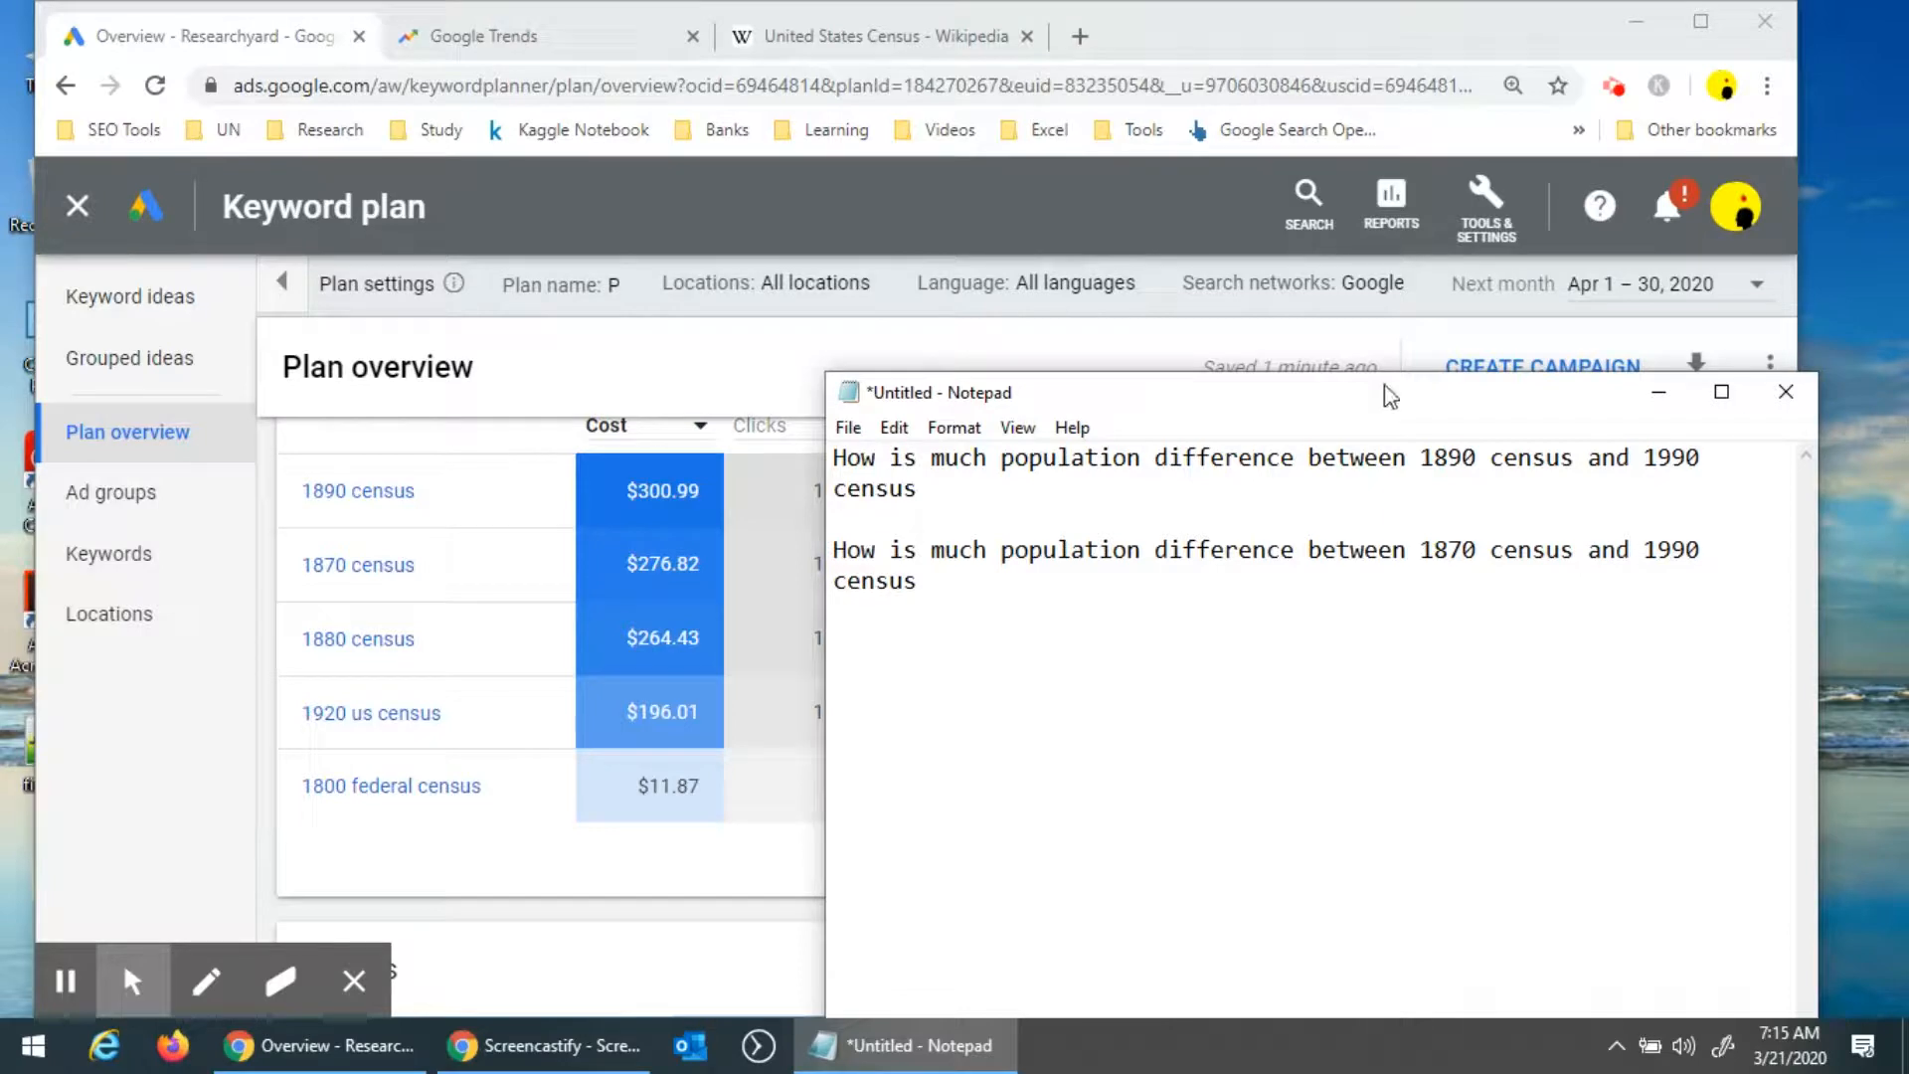